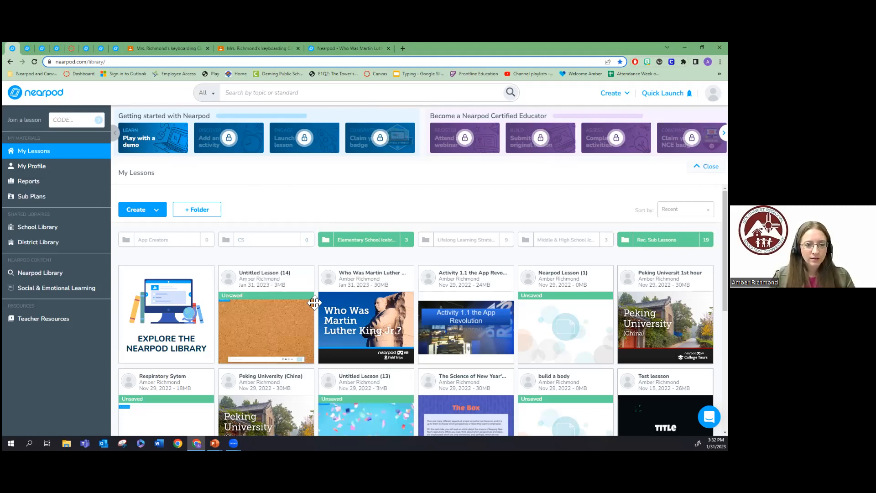
# Create a new lesson from My Lessons and open its chooser for adding content and activities
pyautogui.moveTo(353, 303)
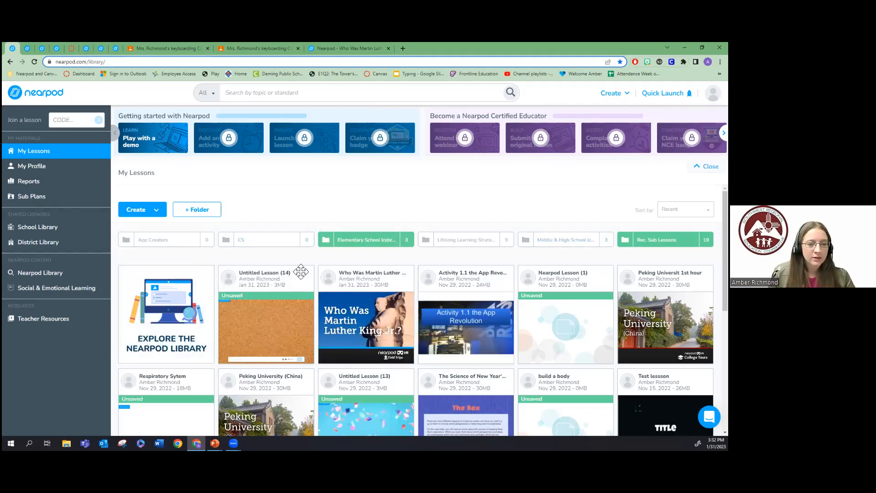
pyautogui.moveTo(302, 277)
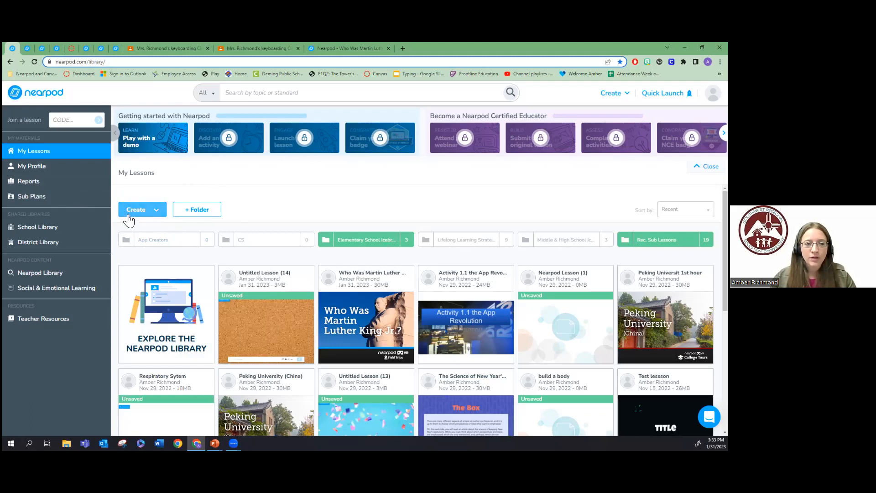
pyautogui.click(128, 215)
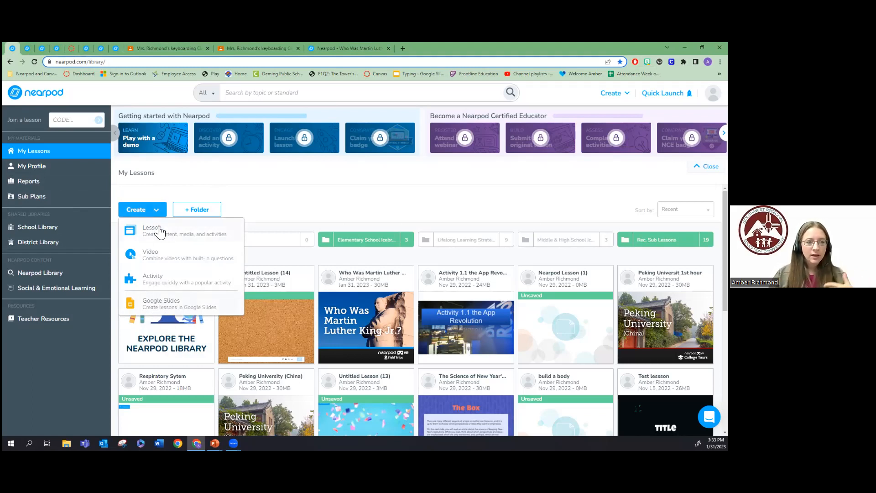
pyautogui.click(147, 235)
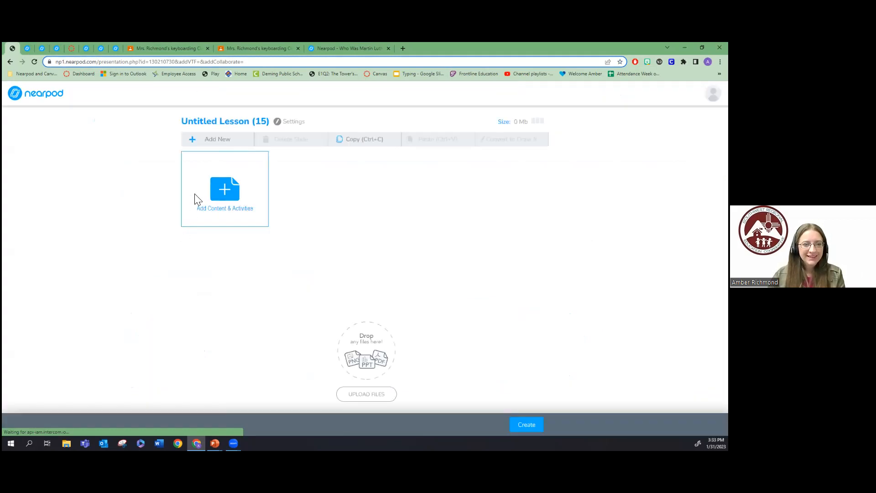
pyautogui.click(193, 196)
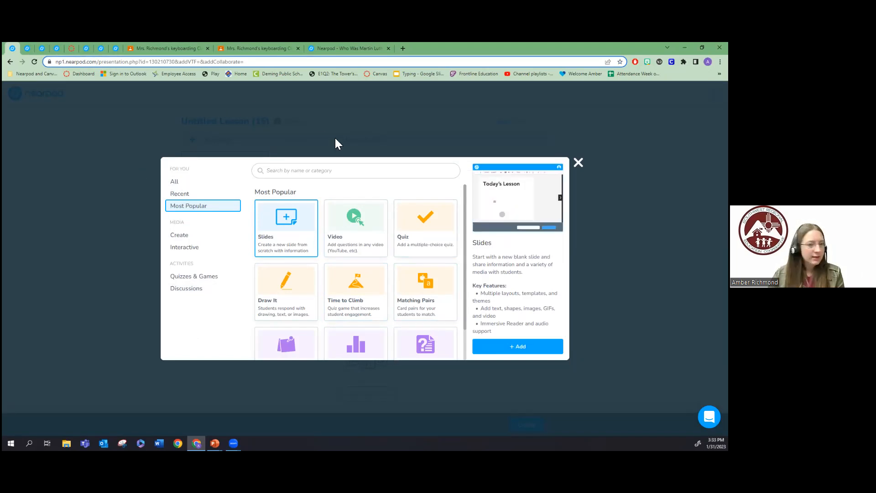
# Look through the available content and activity types under the Most Popular, All and Recent categories
pyautogui.scroll(-1, 354, 262)
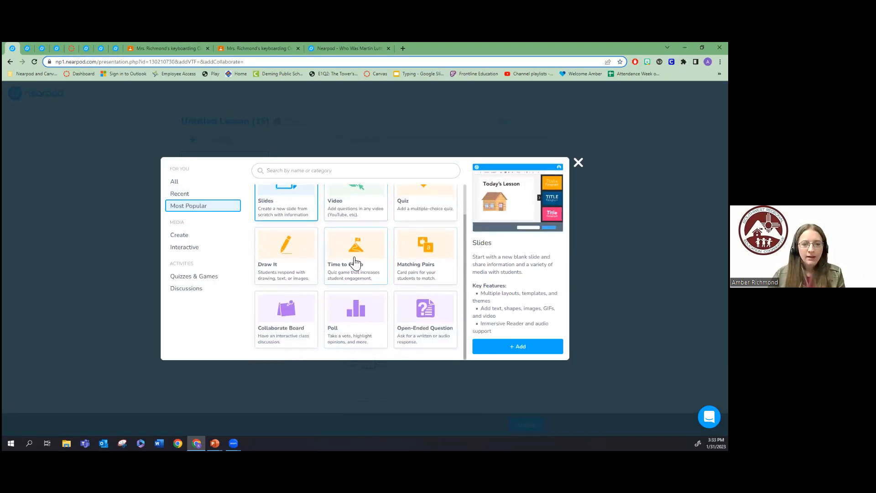
pyautogui.scroll(1, 269, 274)
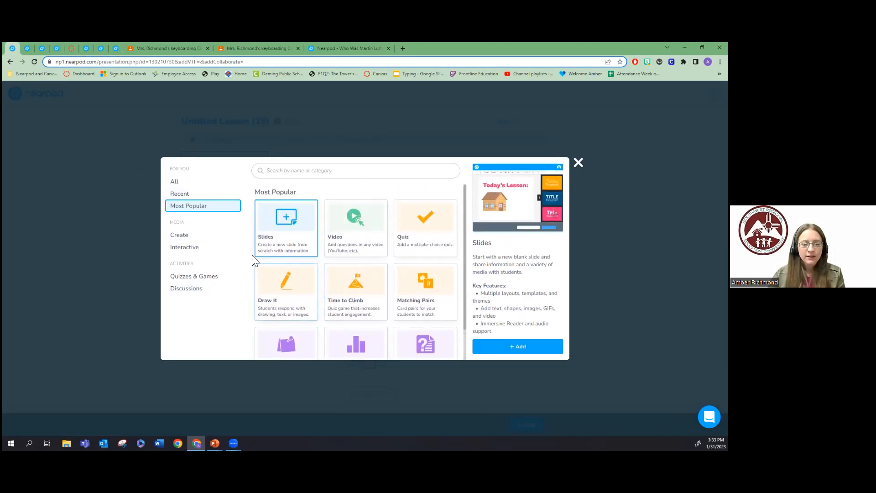
pyautogui.click(174, 181)
pyautogui.scroll(-3, 356, 258)
pyautogui.scroll(-6, 365, 254)
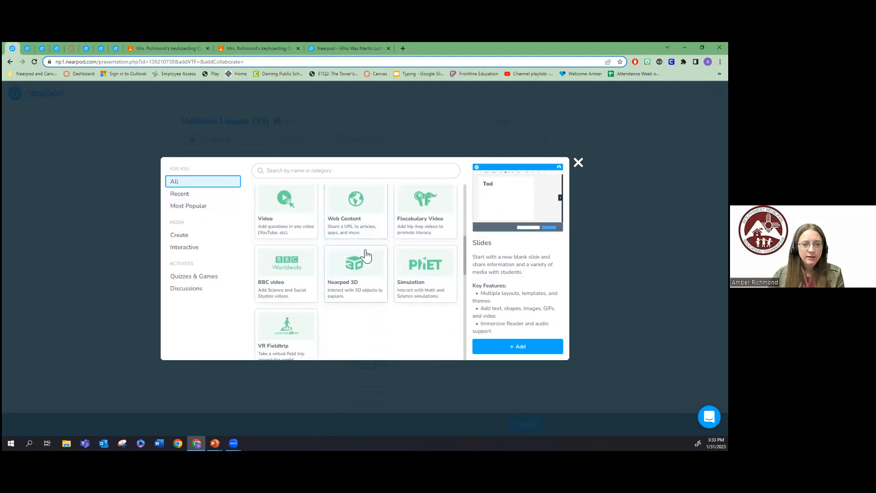
pyautogui.scroll(3, 365, 256)
pyautogui.scroll(5, 366, 258)
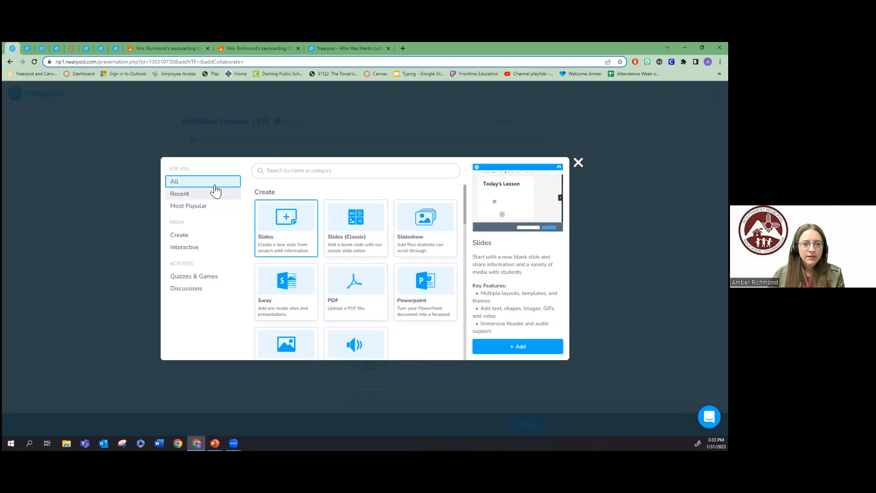
pyautogui.click(182, 194)
pyautogui.click(182, 185)
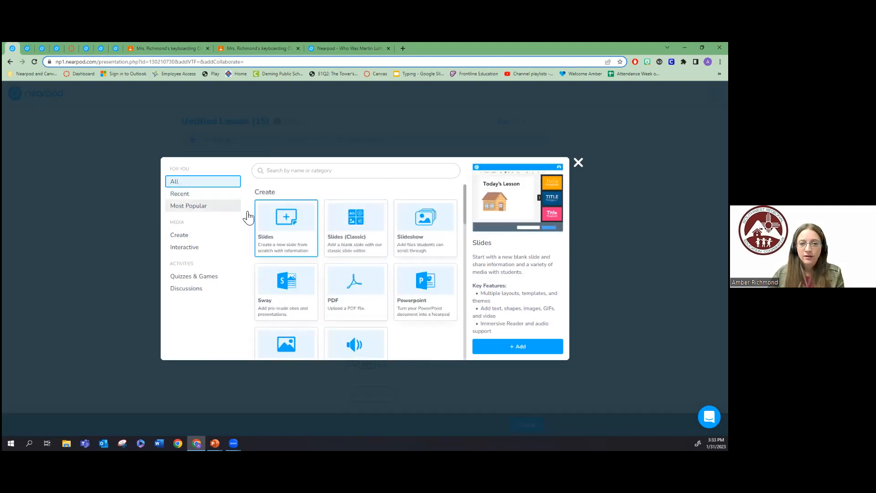
# Add a new Slides item to the lesson and apply the Green theme to it
pyautogui.click(508, 346)
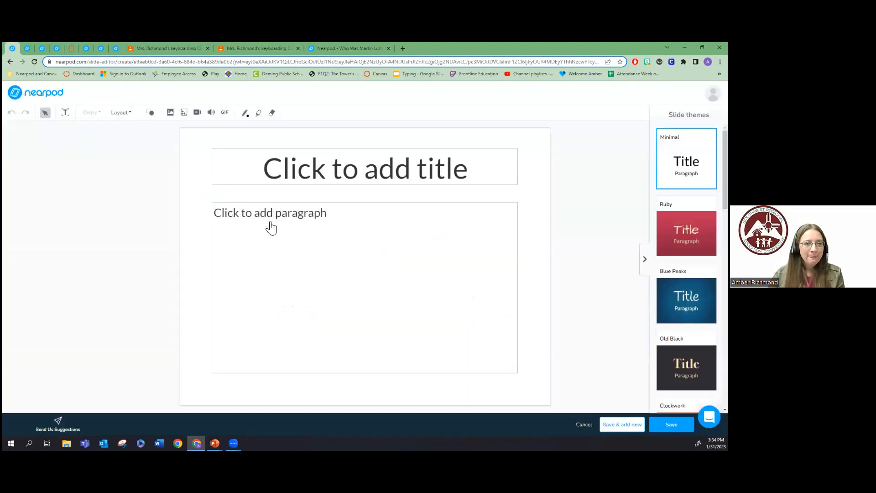
pyautogui.scroll(-4, 686, 310)
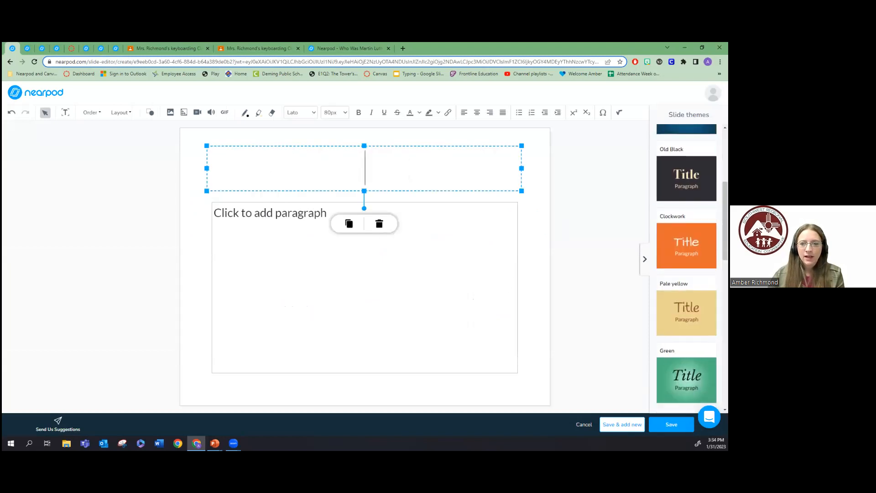
pyautogui.click(686, 372)
# Enter "Title Slide" as the slide's title and save the slide, accepting the lesson theme change
pyautogui.click(383, 173)
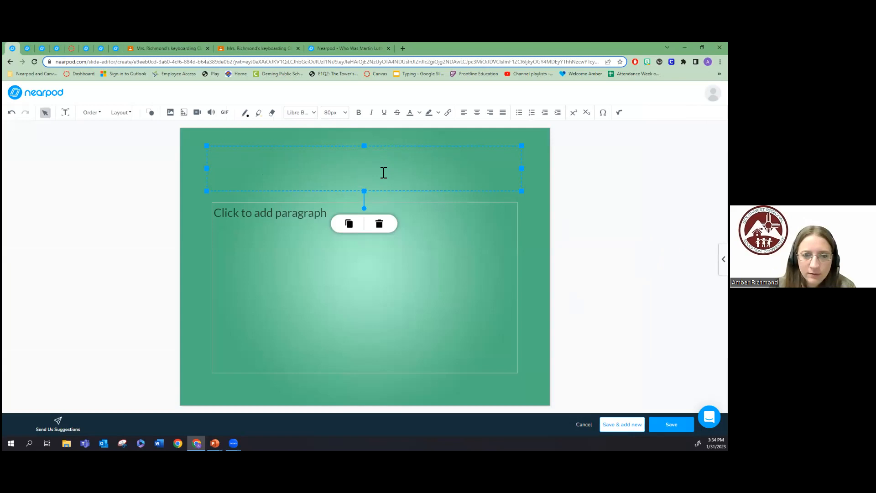
pyautogui.write('Title Slik')
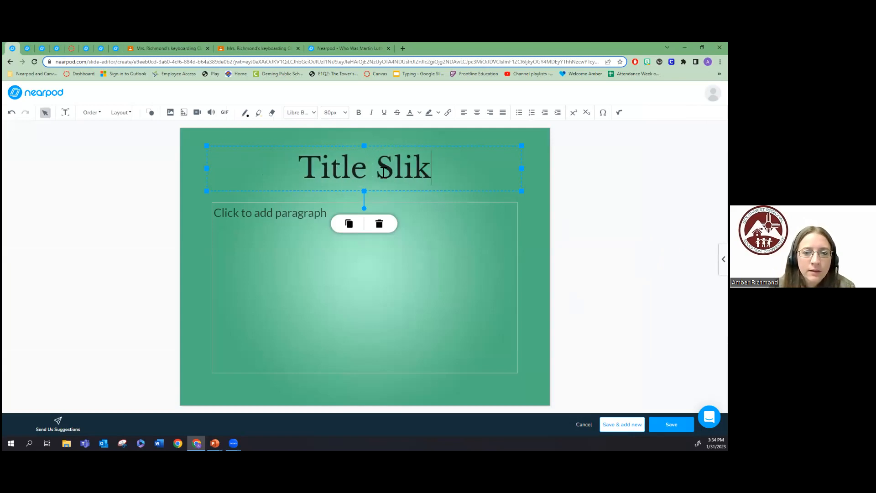
pyautogui.press('BackSpace')
pyautogui.write('de')
pyautogui.press('Tab')
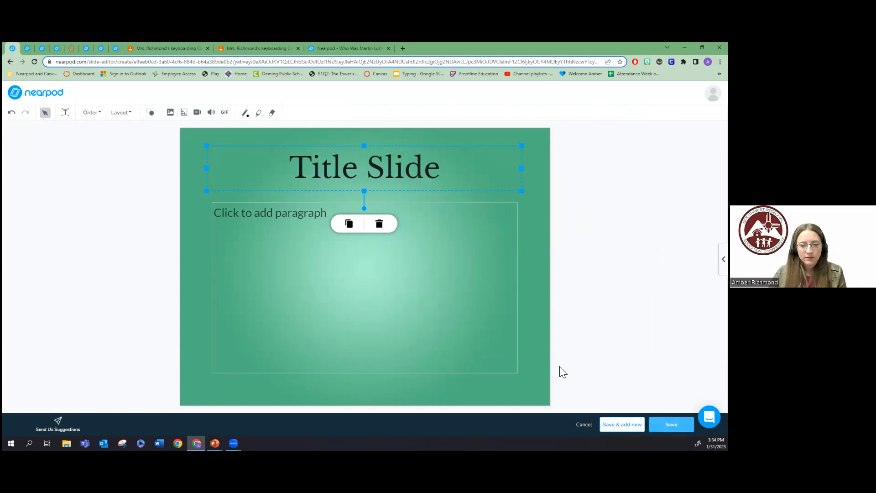
pyautogui.click(672, 424)
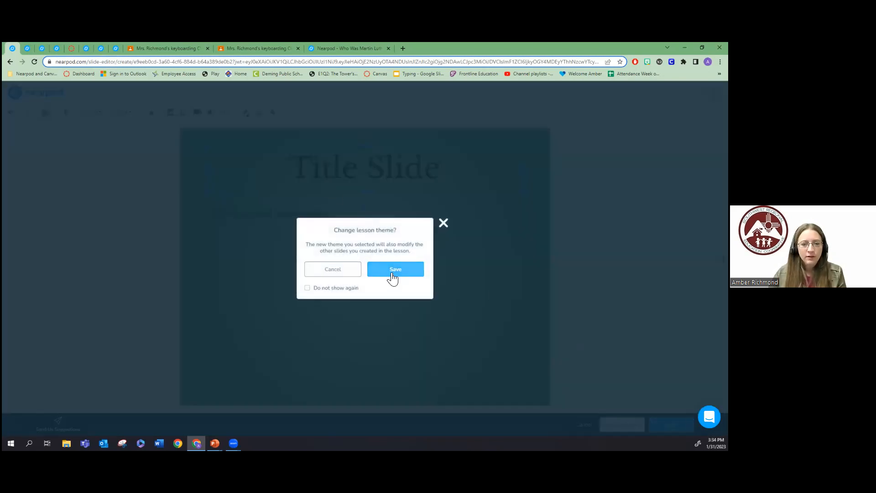
pyautogui.click(394, 271)
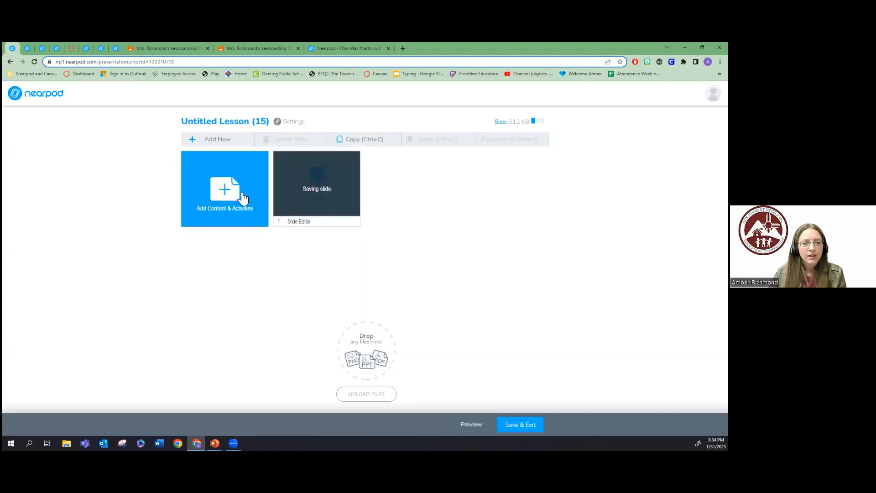
# Add a Collaborate Board activity to the lesson
pyautogui.click(242, 197)
pyautogui.scroll(-1, 360, 285)
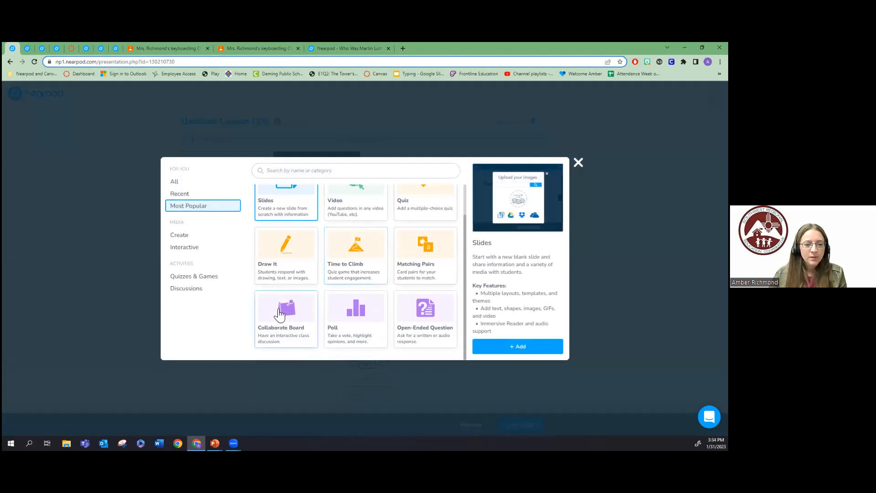
pyautogui.click(294, 320)
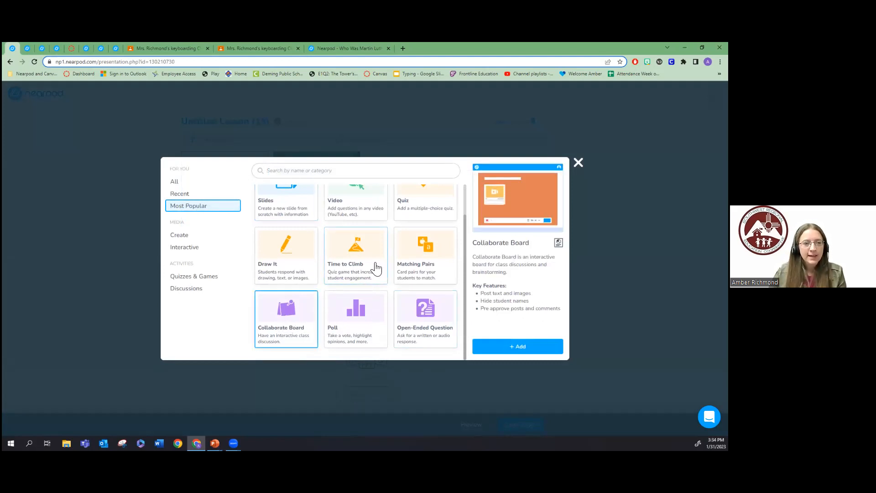
pyautogui.click(520, 350)
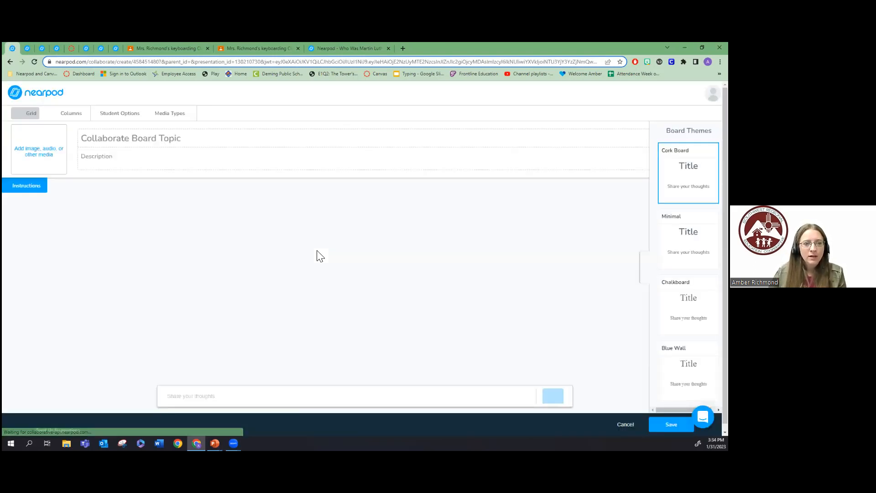
# Title the Collaborate Board "Title goes here", save it, and save and exit the lesson
pyautogui.click(143, 141)
pyautogui.write('Title goes here')
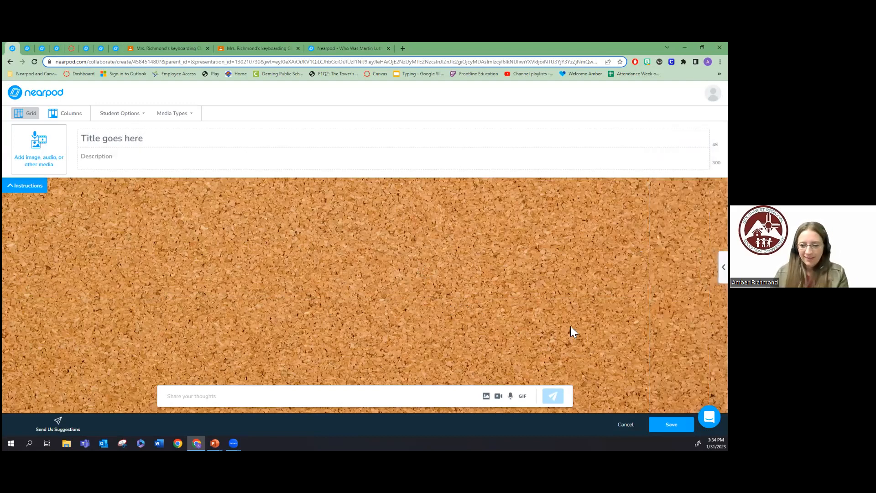
pyautogui.click(671, 424)
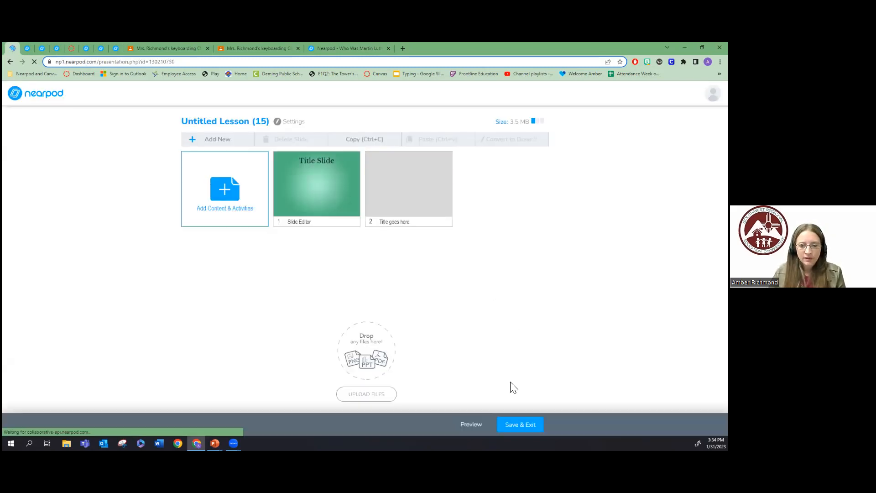
pyautogui.click(505, 422)
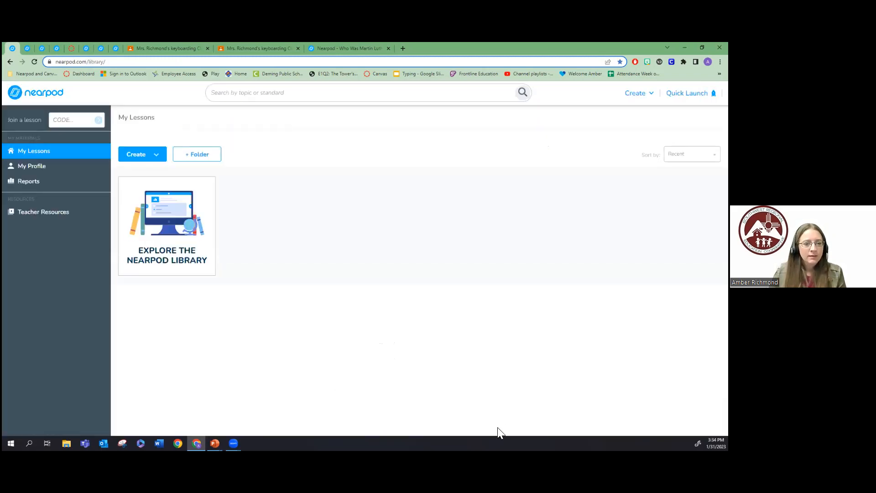
# Open the Nearpod Library and look through its Featured, Grades and Subjects categories
pyautogui.moveTo(269, 290)
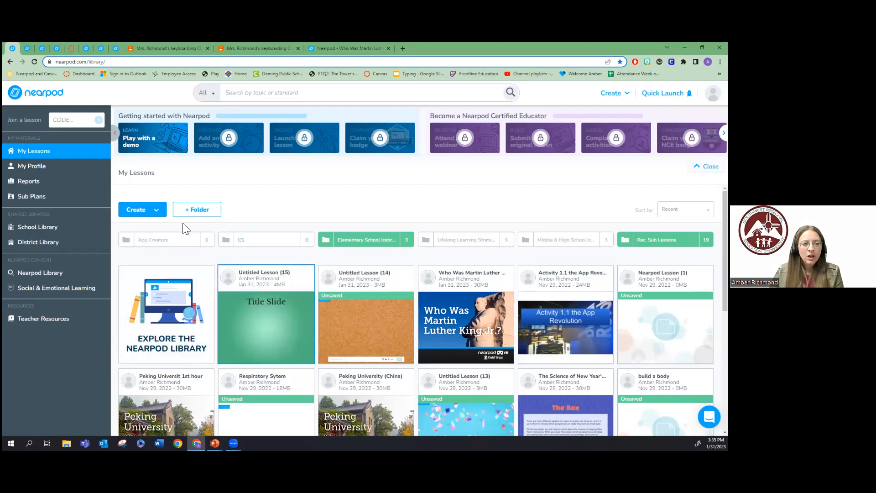
pyautogui.click(46, 274)
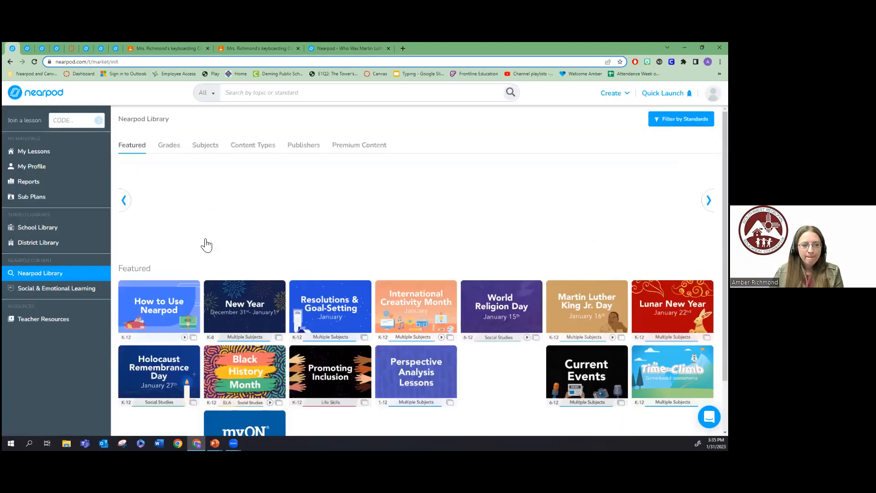
pyautogui.scroll(-2, 307, 225)
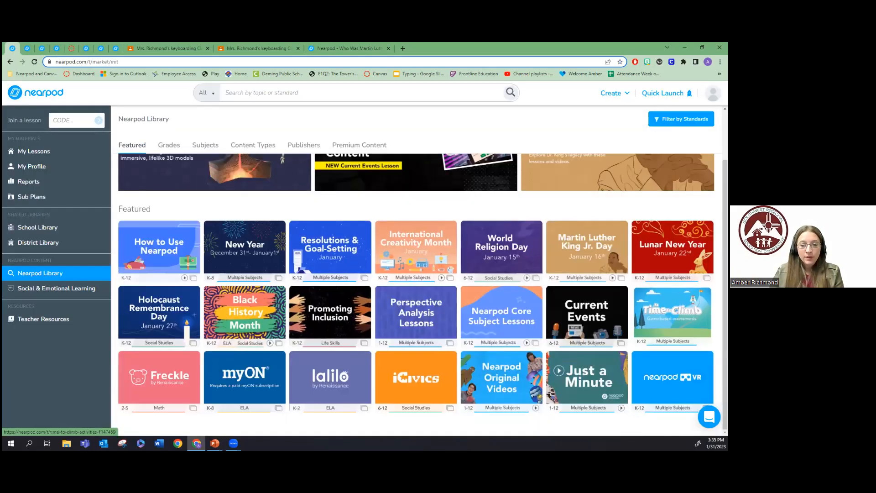
pyautogui.scroll(2, 307, 225)
pyautogui.click(170, 145)
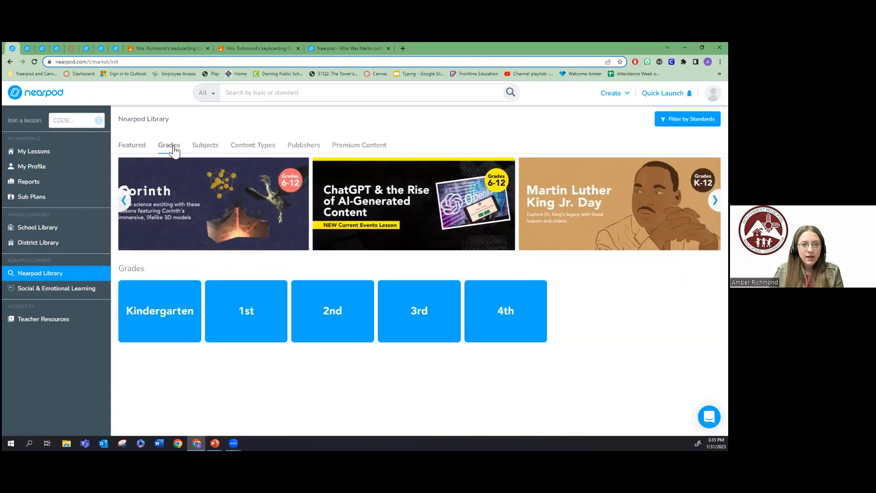
pyautogui.click(205, 147)
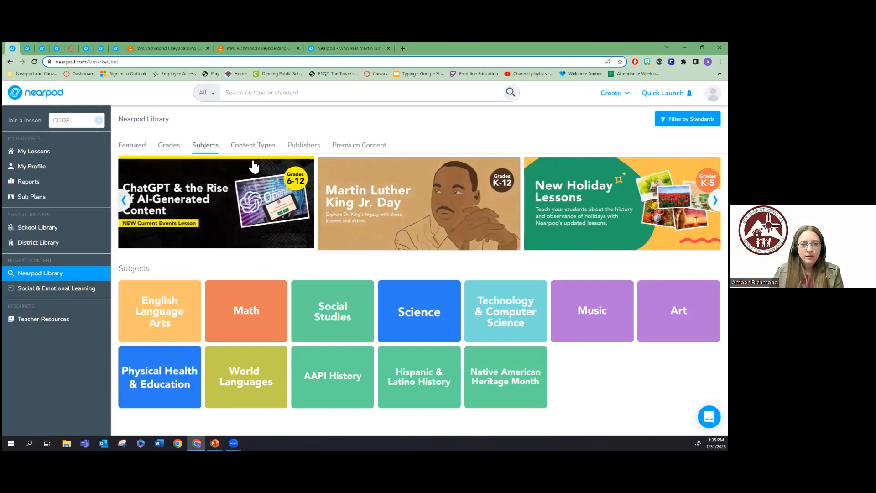
# Narrow the library content to 7th grade and the Math subject
pyautogui.click(174, 148)
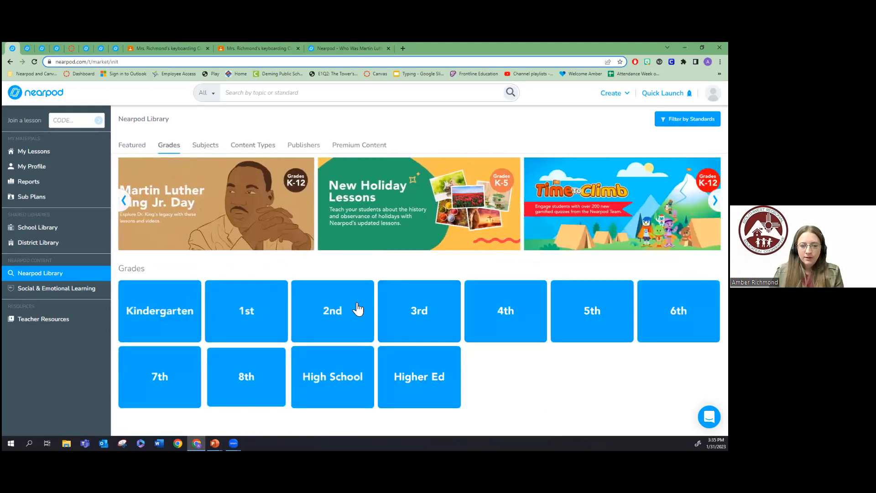
pyautogui.click(167, 365)
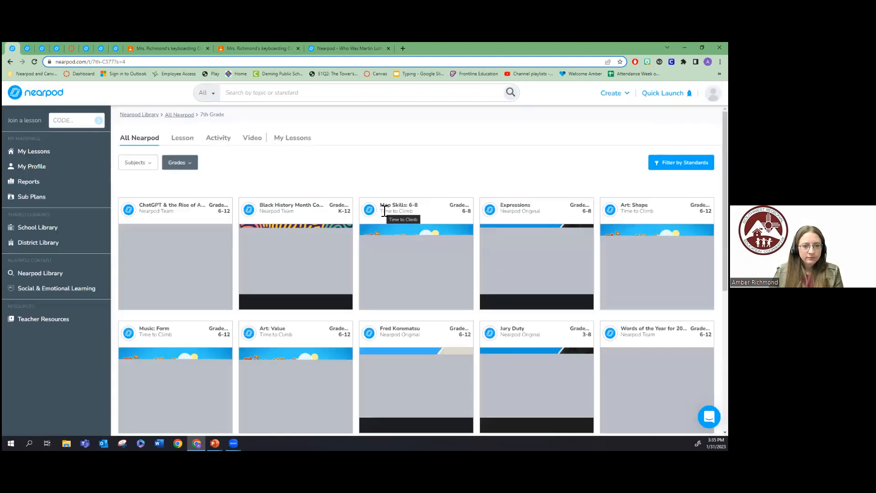
pyautogui.click(152, 165)
pyautogui.click(137, 207)
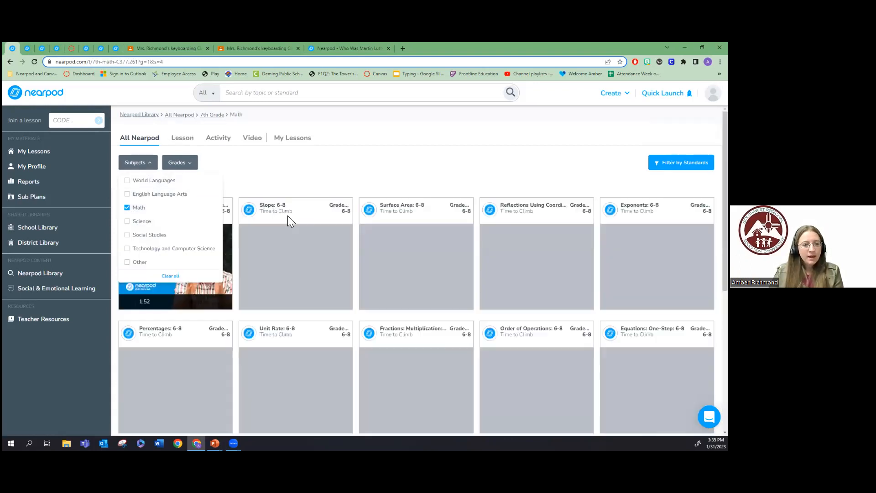
# Browse the 7th grade Math results and examine the description of the Surface Area activity
pyautogui.scroll(-6, 425, 271)
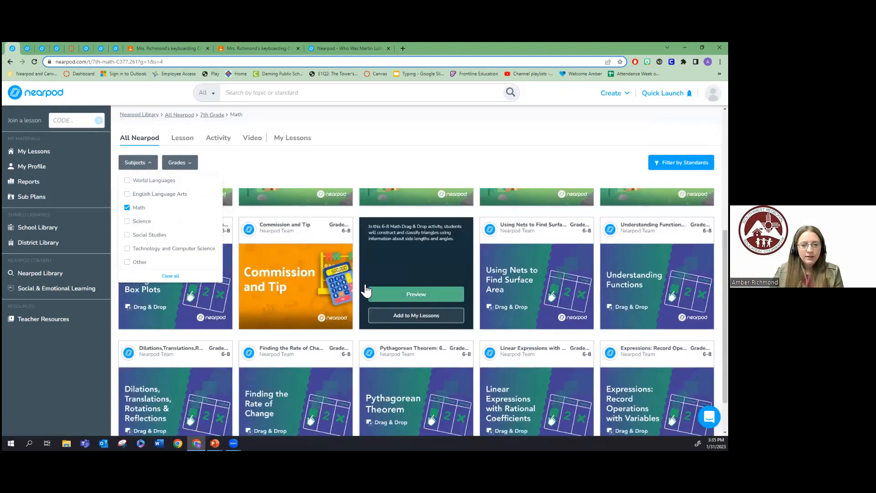
pyautogui.scroll(6, 328, 238)
pyautogui.click(305, 160)
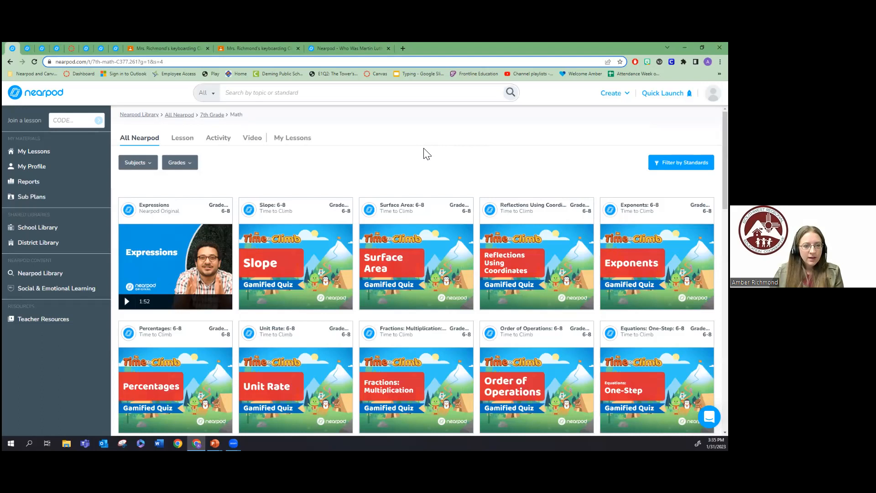
pyautogui.moveTo(391, 260)
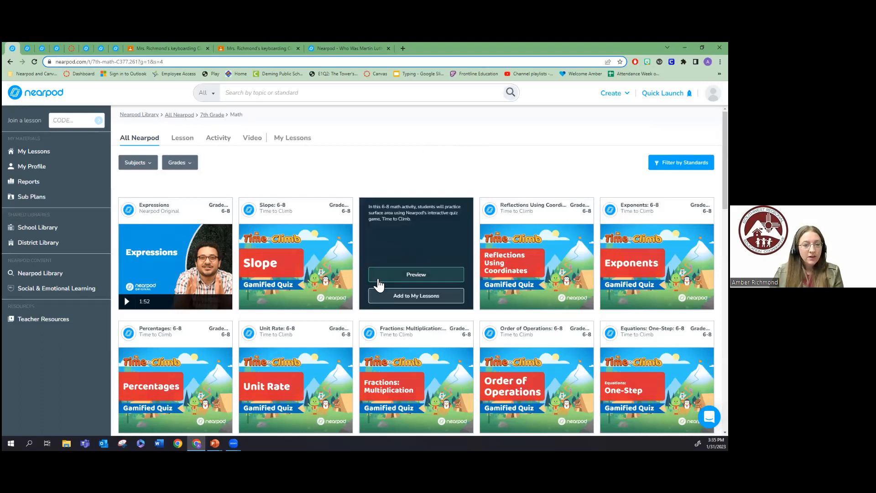
pyautogui.scroll(-1, 378, 231)
pyautogui.scroll(1, 376, 235)
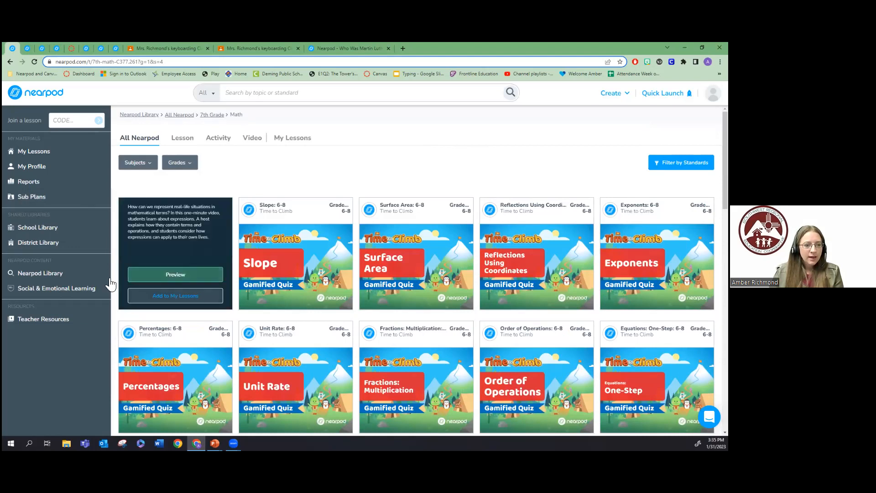
# Browse further through the 7th grade Math results and preview the Linear Functions: 6-8 Drag & Drop activity
pyautogui.scroll(-4, 324, 167)
pyautogui.scroll(-2, 338, 165)
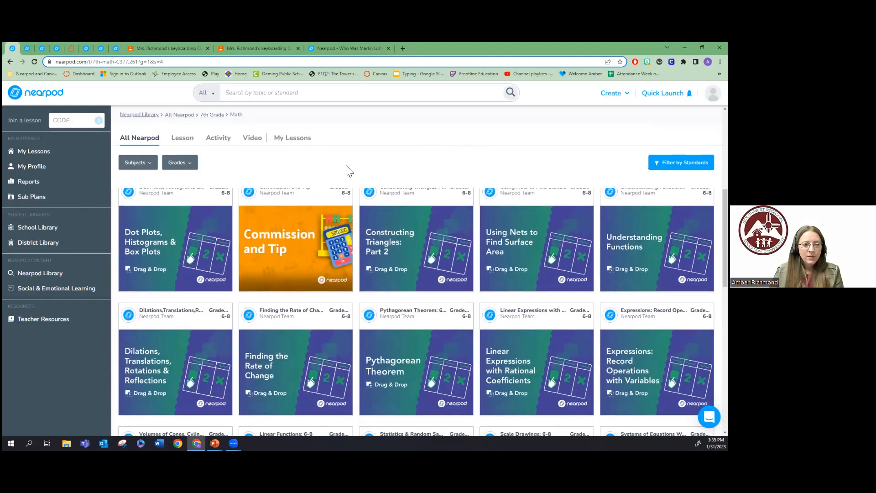
pyautogui.scroll(1, 350, 165)
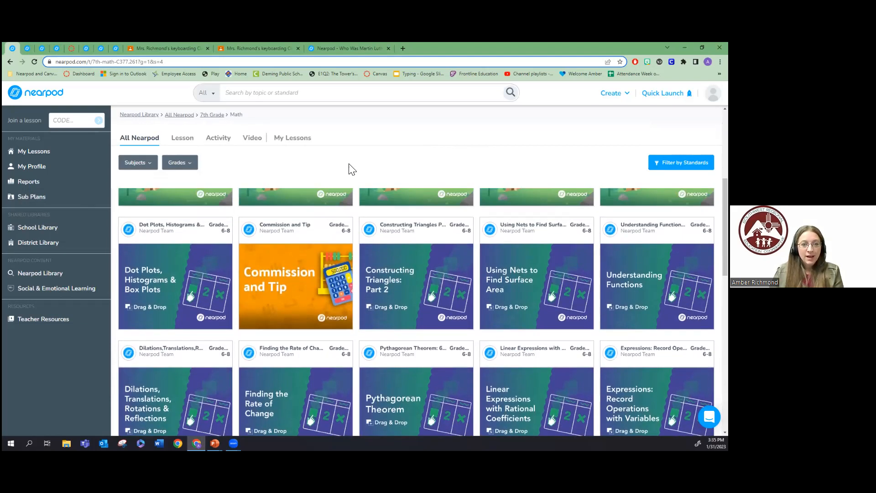
pyautogui.scroll(-5, 242, 328)
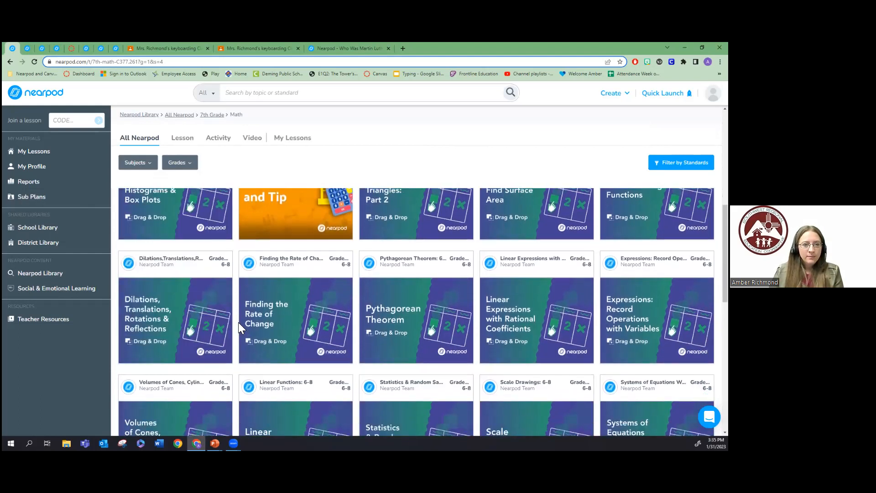
pyautogui.scroll(-4, 242, 328)
pyautogui.scroll(3, 240, 323)
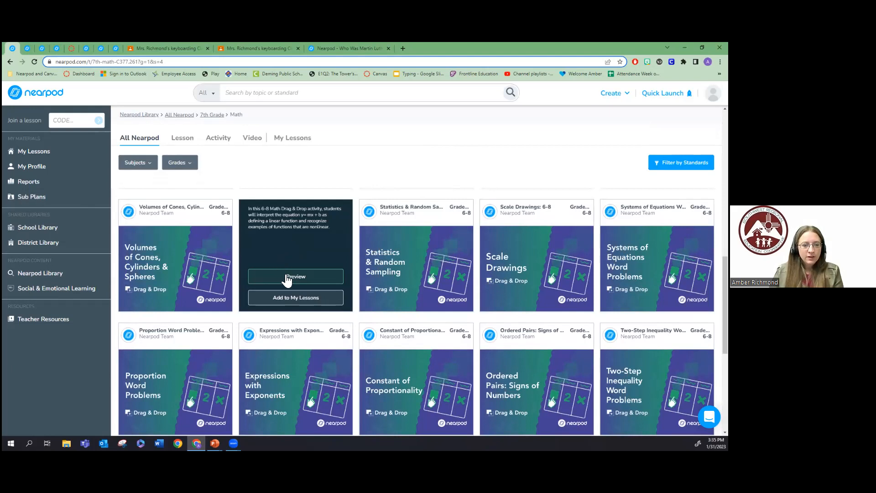
pyautogui.click(287, 276)
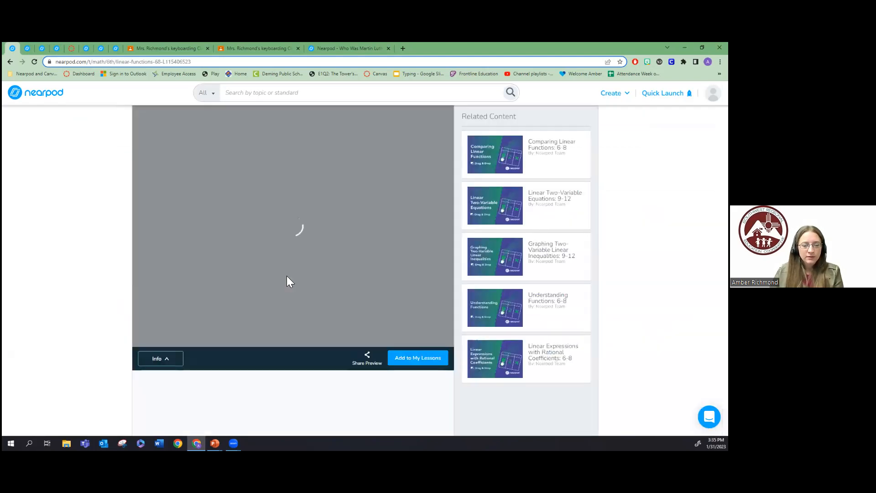
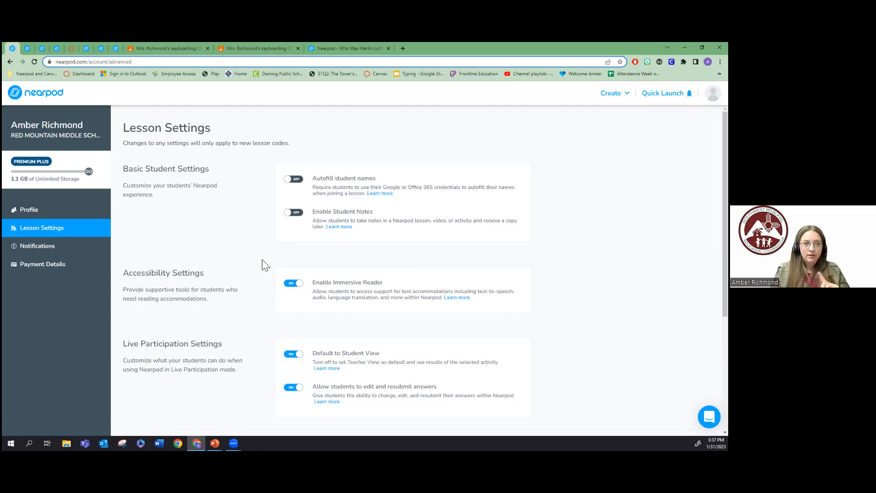
# Open Untitled Lesson (15) from My Lessons for editing and add an Open-Ended Question activity to it
pyautogui.click(35, 95)
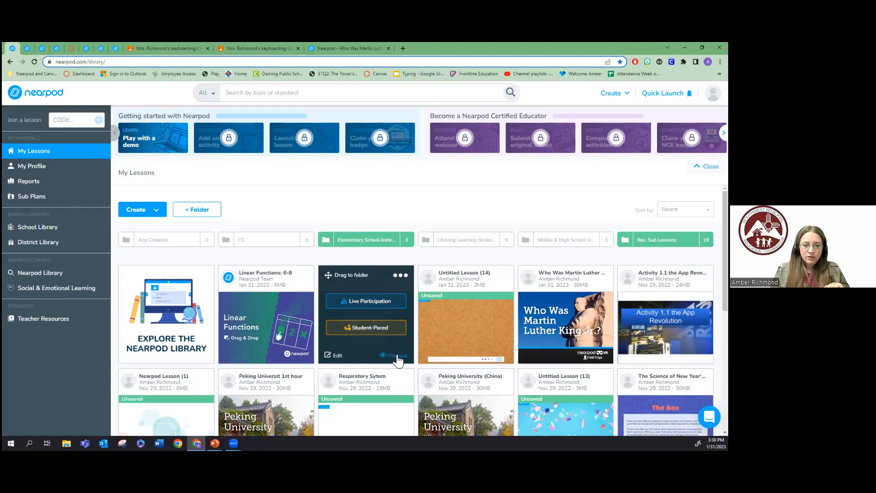
pyautogui.click(337, 359)
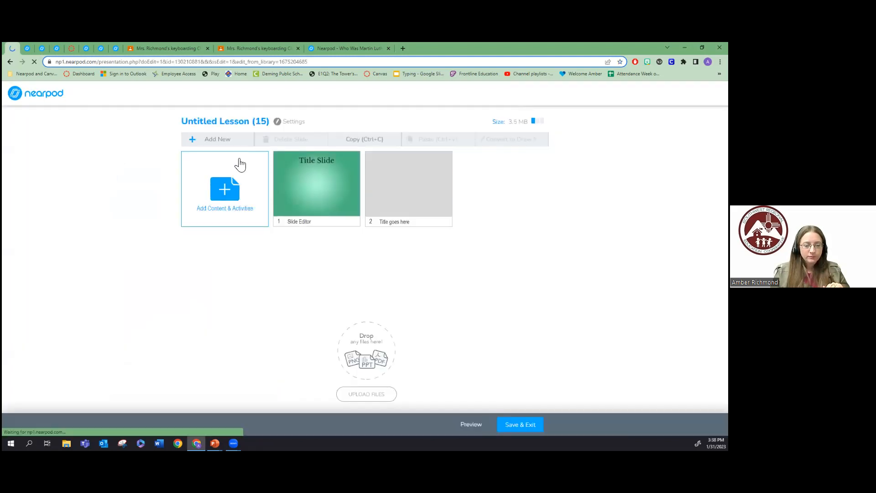
pyautogui.click(225, 194)
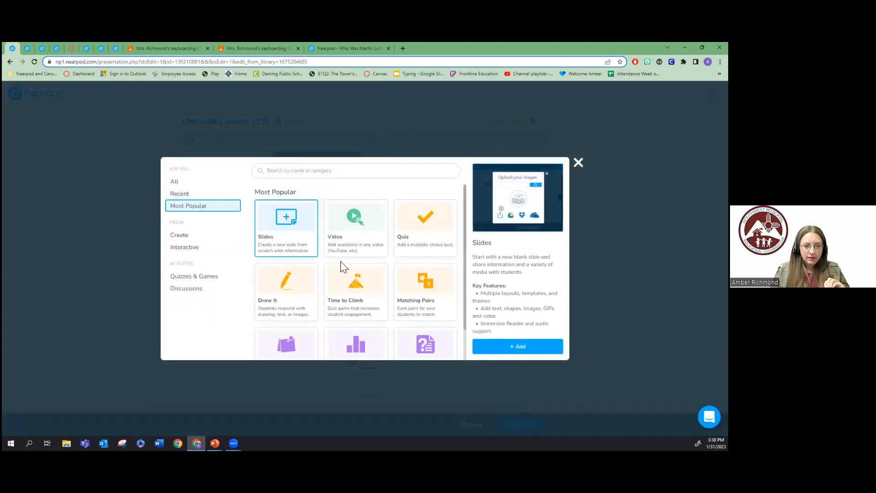
pyautogui.scroll(-1, 342, 263)
pyautogui.click(425, 319)
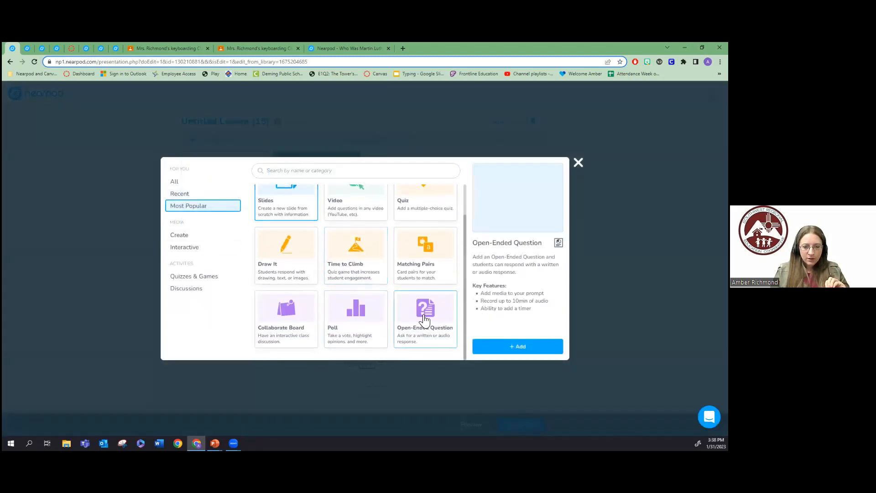
pyautogui.click(520, 349)
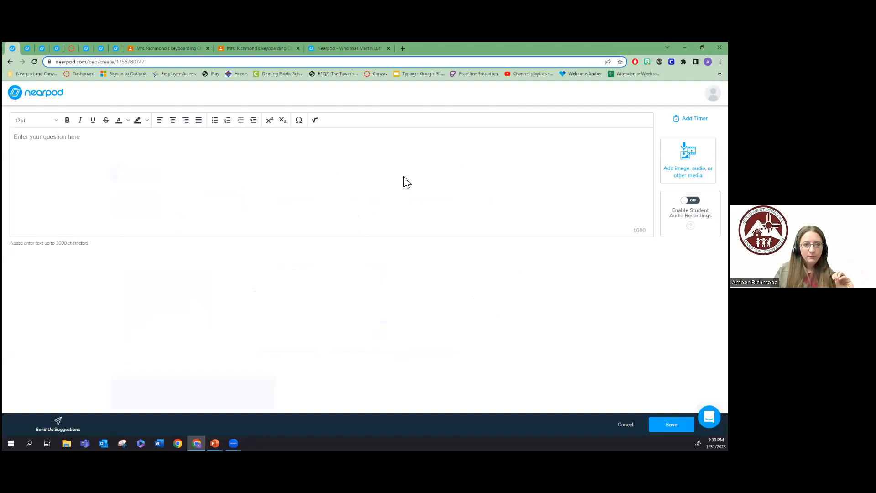
# Enable student audio recordings for the open-ended question, enter "dd" as the question text and save it
pyautogui.click(250, 173)
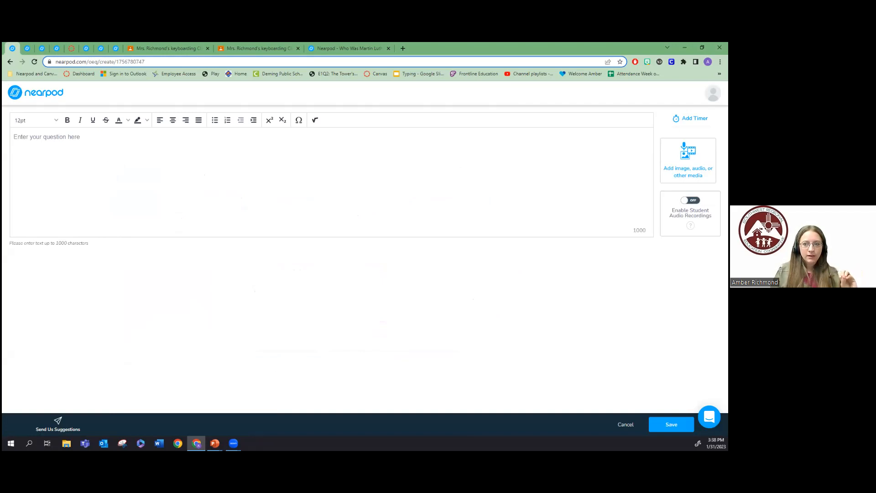
pyautogui.click(690, 201)
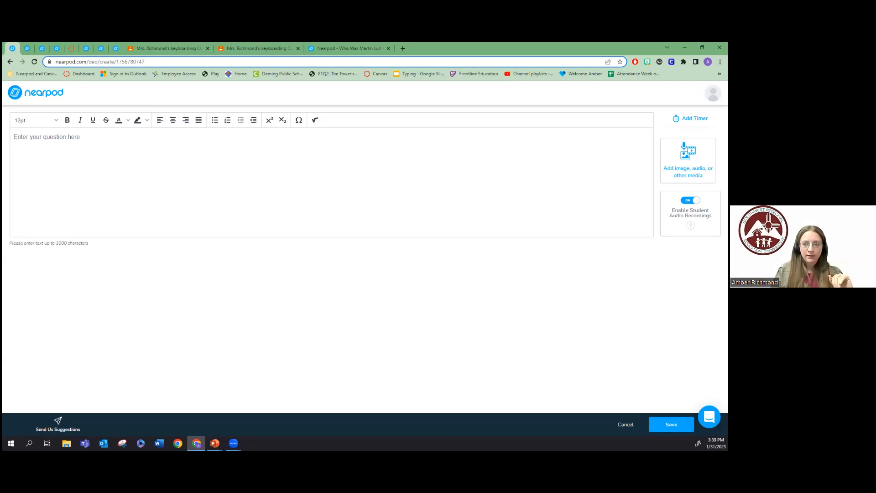
pyautogui.click(672, 425)
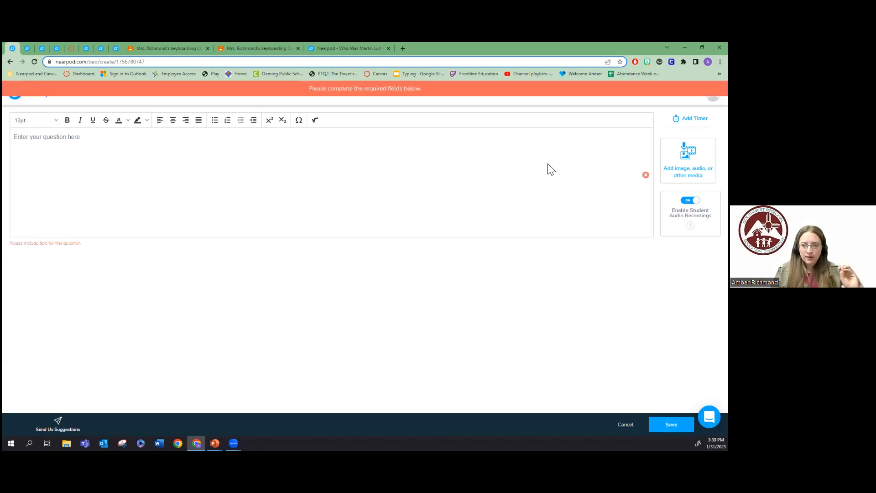
pyautogui.click(304, 163)
pyautogui.write('dd')
pyautogui.click(672, 424)
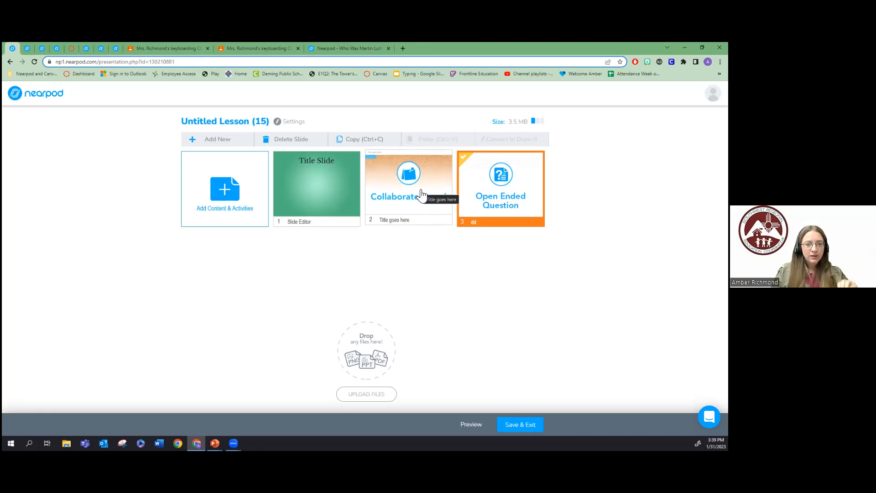
# Preview the Collaborate Board slide as a student and post "I think" on the board
pyautogui.click(421, 195)
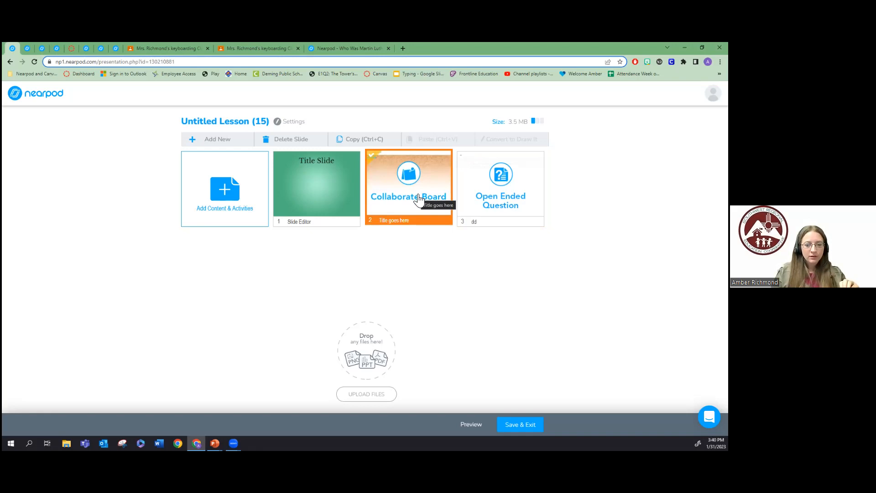
pyautogui.click(470, 426)
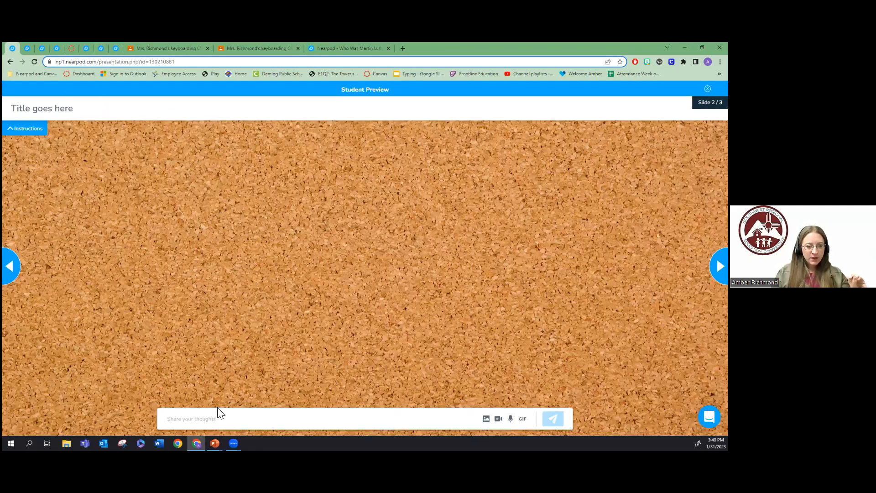
pyautogui.click(243, 409)
pyautogui.write('I think')
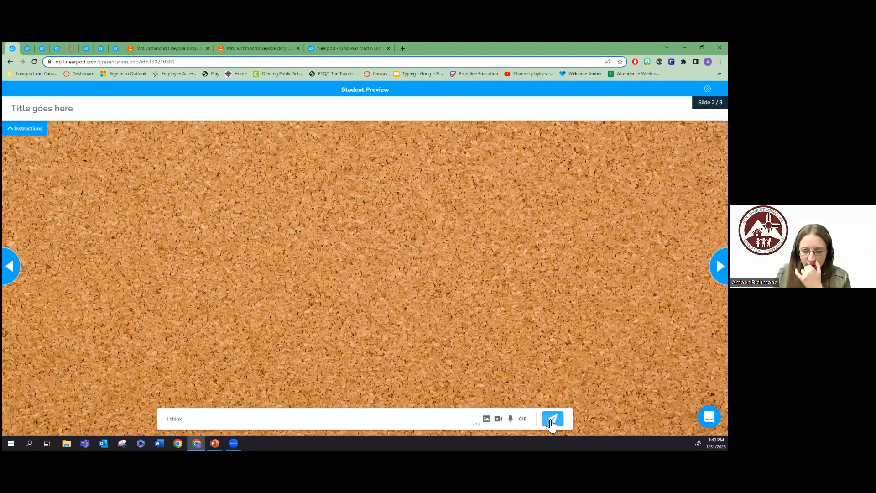
pyautogui.click(552, 419)
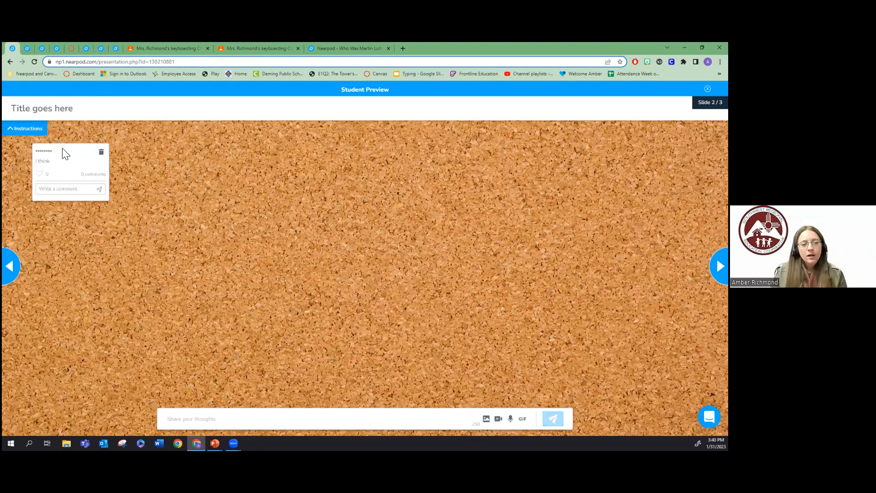
# Try to move the posted note on the Collaborate Board and close the student preview
pyautogui.moveTo(63, 152); pyautogui.dragTo(167, 196)
pyautogui.click(85, 150)
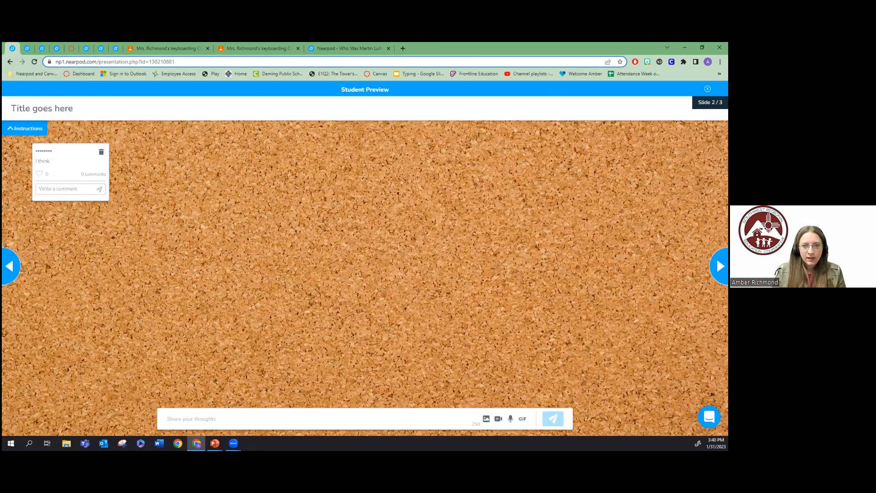
pyautogui.click(708, 89)
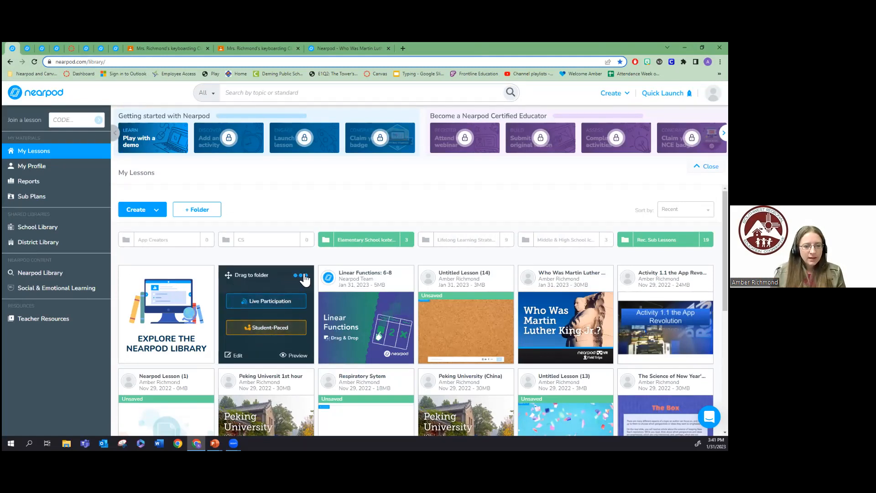
# Duplicate Untitled Lesson (15) in My Lessons, then save and exit the copy
pyautogui.click(304, 275)
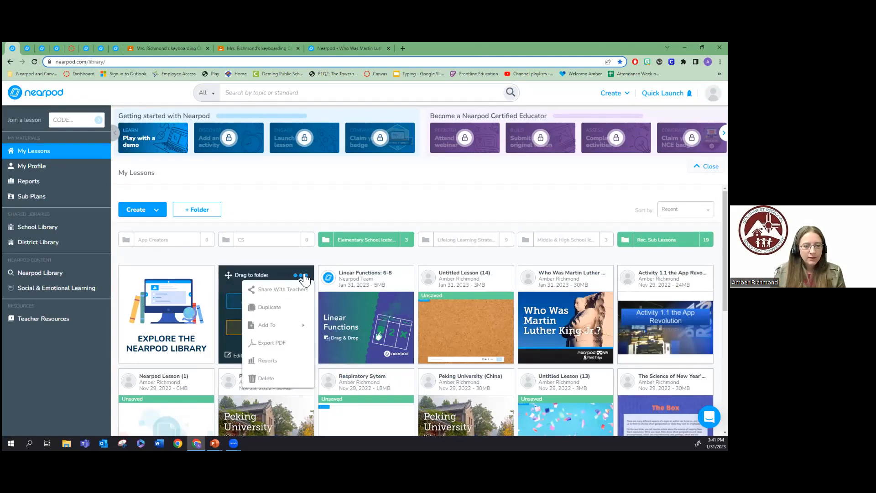
pyautogui.click(275, 309)
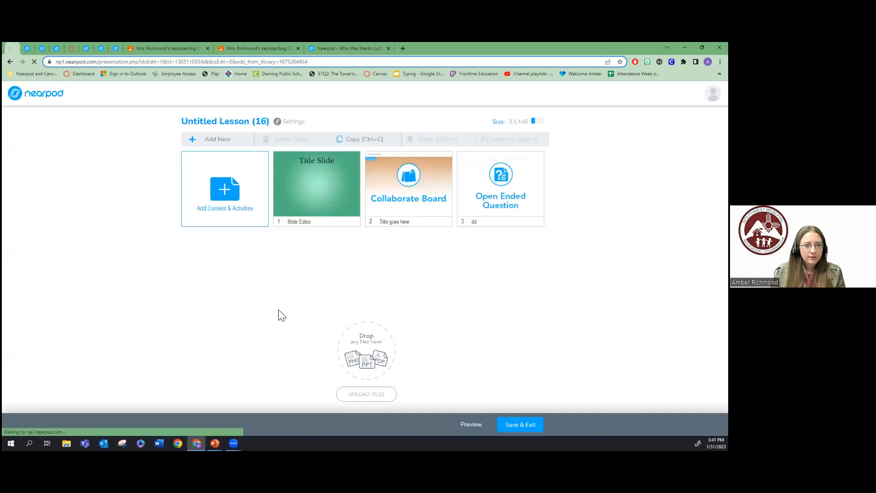
pyautogui.click(221, 121)
pyautogui.click(524, 424)
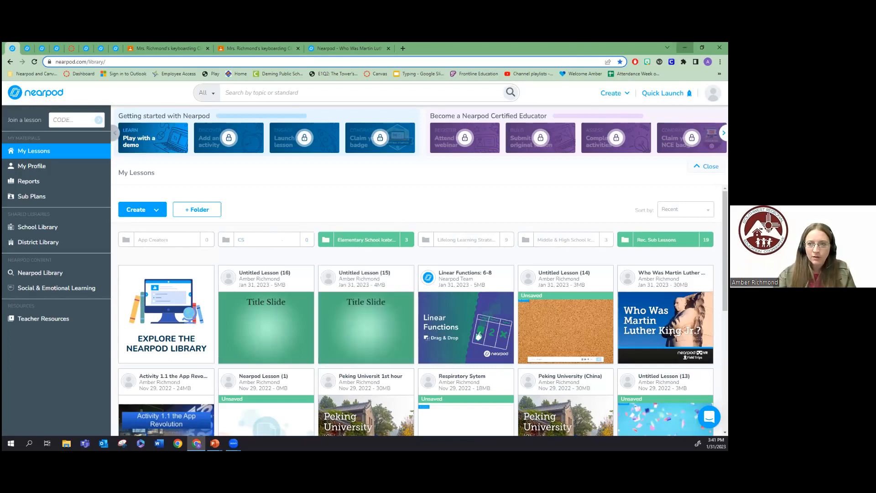
# Bring up the slide presentation, and highlight "LMS & LTI integrations" in the Premium Plus features on the Nearpod pricing page
pyautogui.click(685, 47)
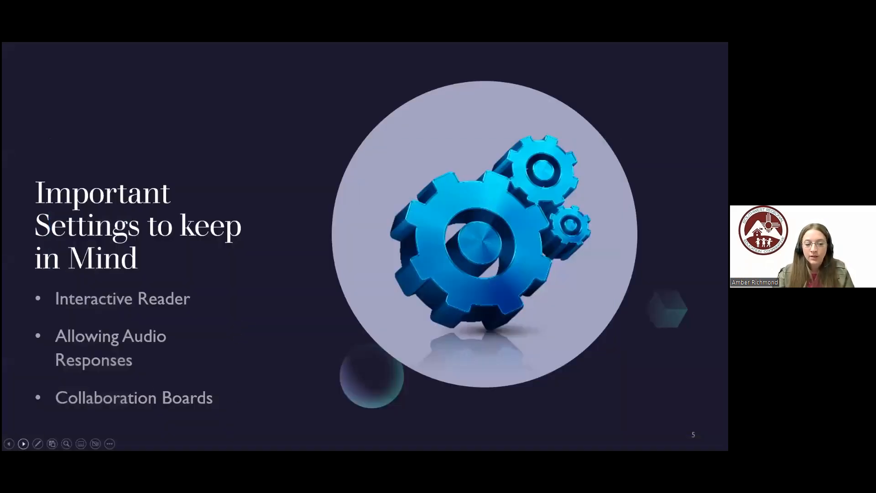
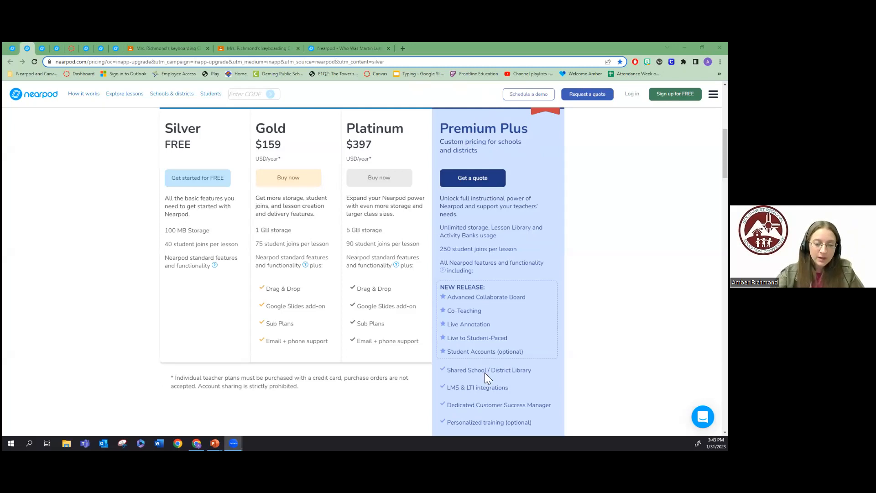
pyautogui.moveTo(447, 386); pyautogui.dragTo(507, 389)
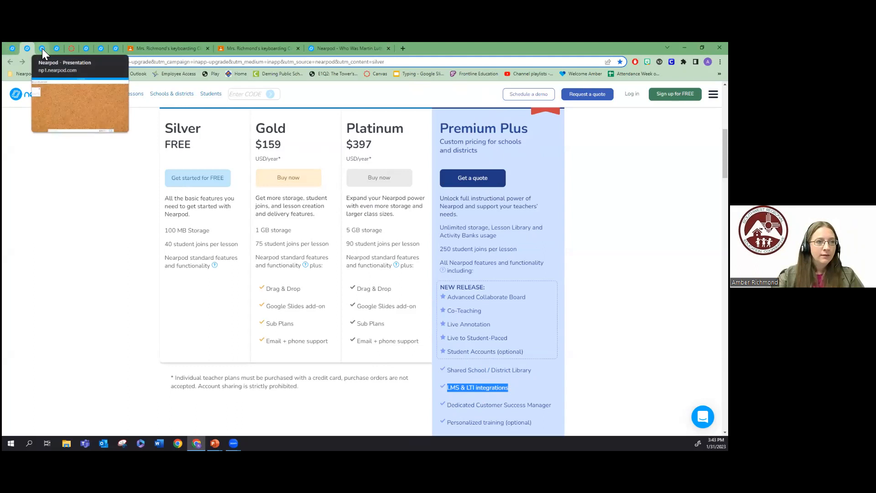
# Switch to the Canvas Sandbox course, create an unindented assignment named "Nearpod with Canvas" in the Training module, and open it
pyautogui.click(67, 49)
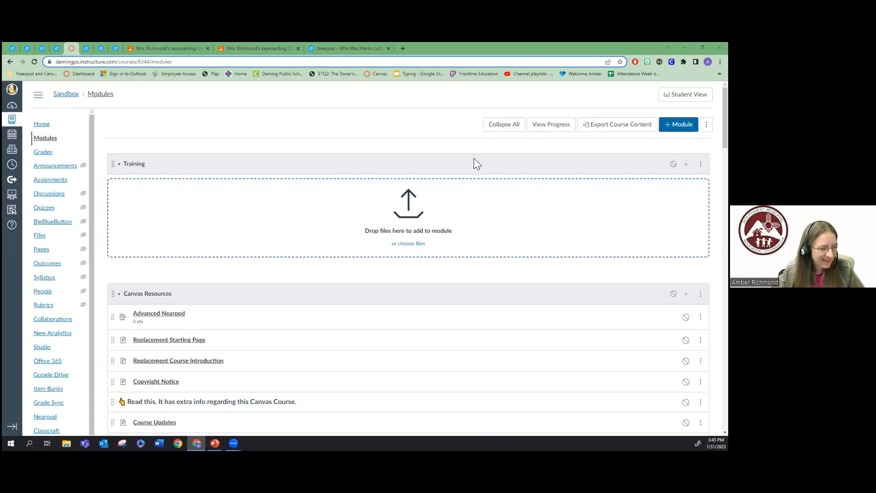
pyautogui.click(532, 131)
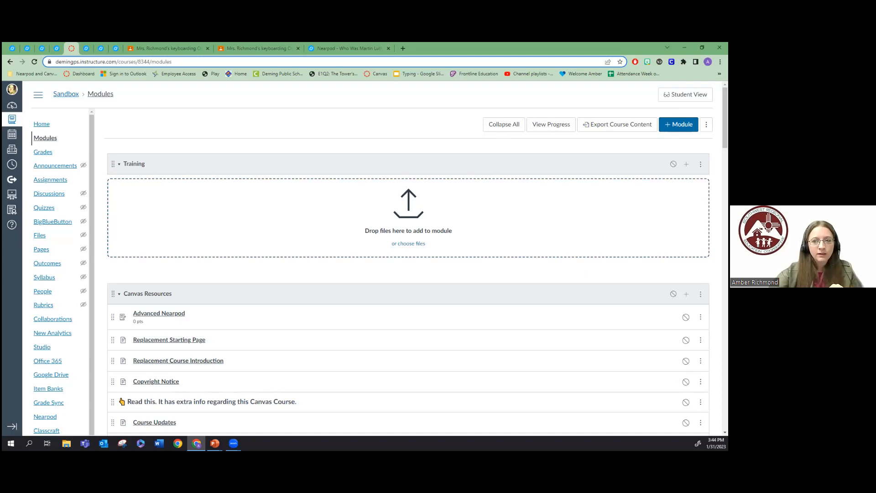
pyautogui.click(686, 165)
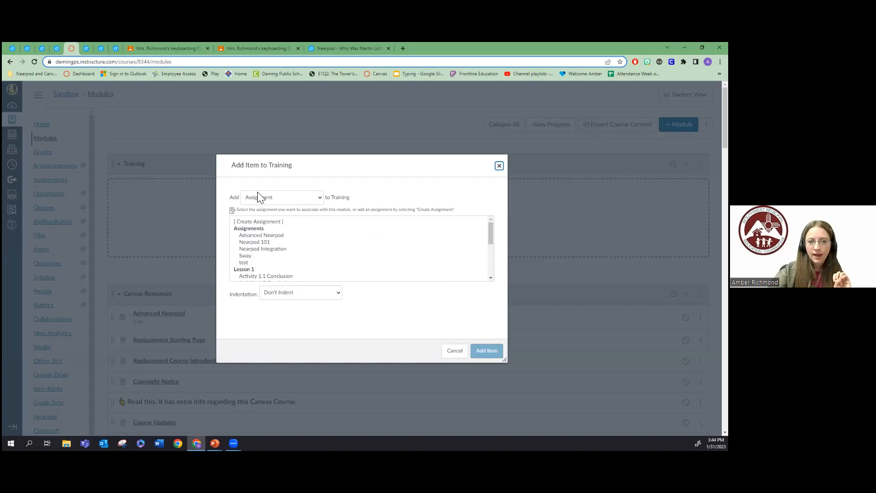
pyautogui.click(247, 221)
pyautogui.click(307, 290)
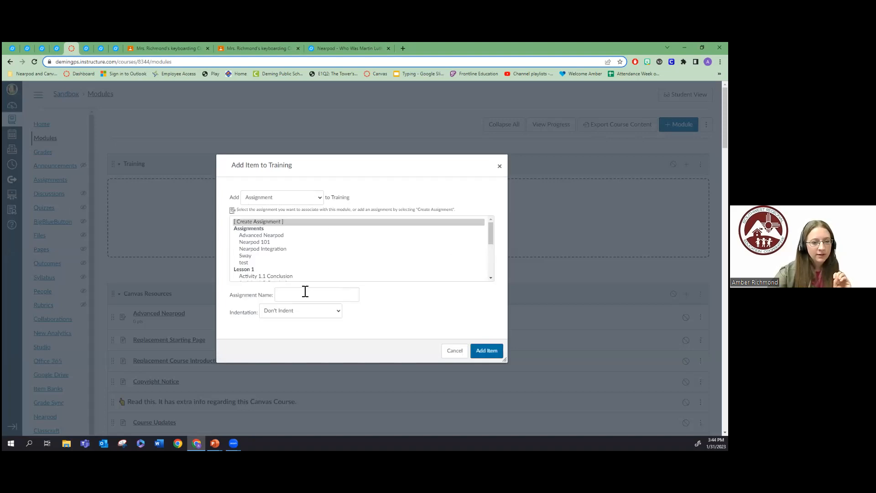
pyautogui.write('Near')
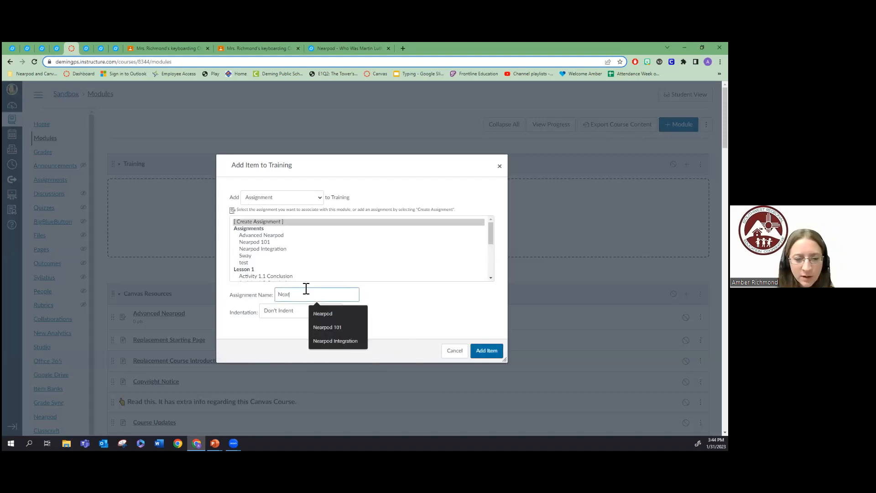
pyautogui.write('pod with Canvas')
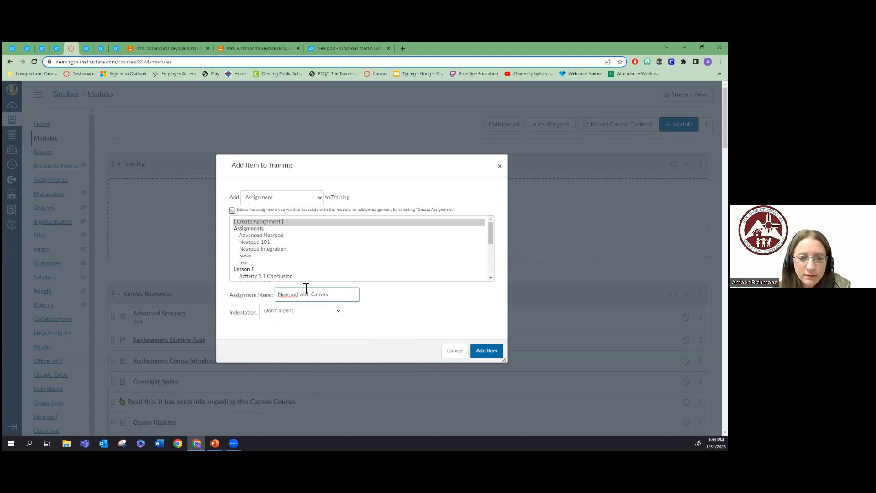
pyautogui.click(487, 350)
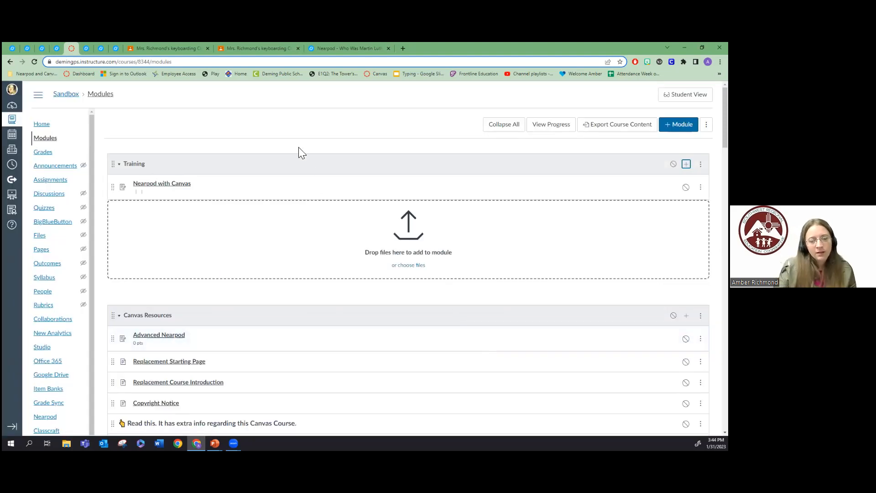
pyautogui.click(164, 185)
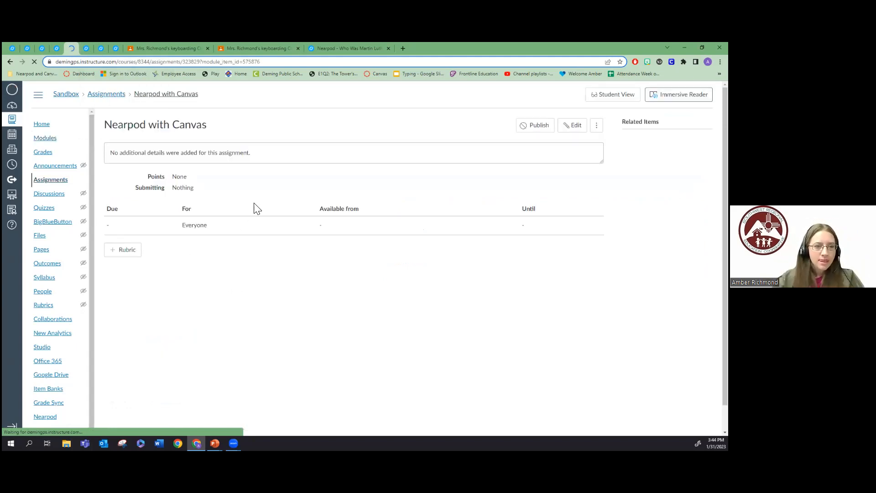
# Open the "Nearpod with Canvas" assignment for editing, place the cursor in its description, and look over the submission options
pyautogui.click(572, 125)
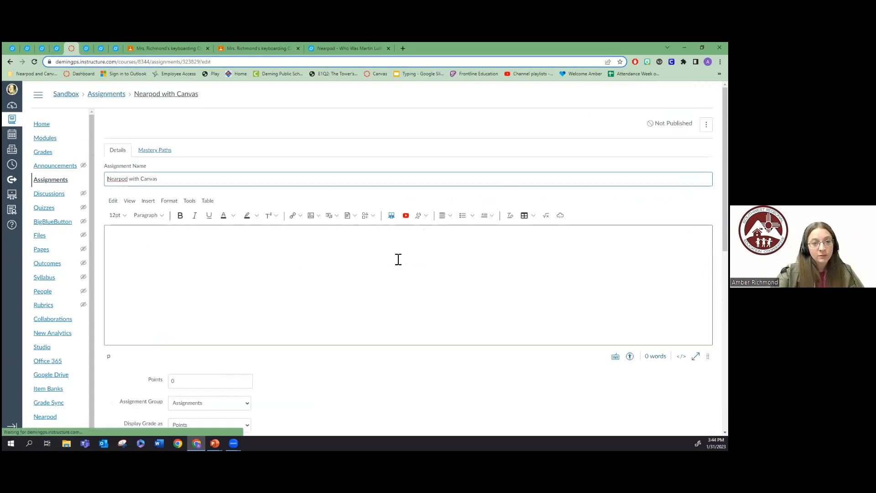
pyautogui.click(316, 275)
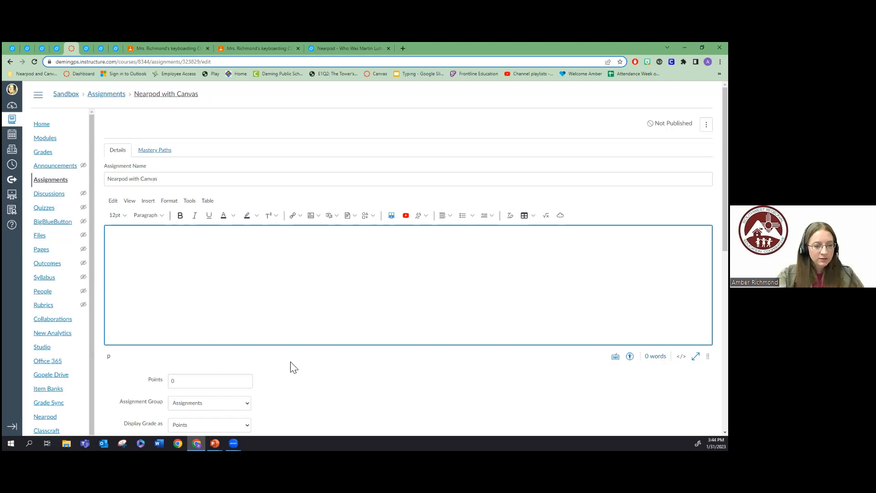
pyautogui.scroll(-3, 293, 367)
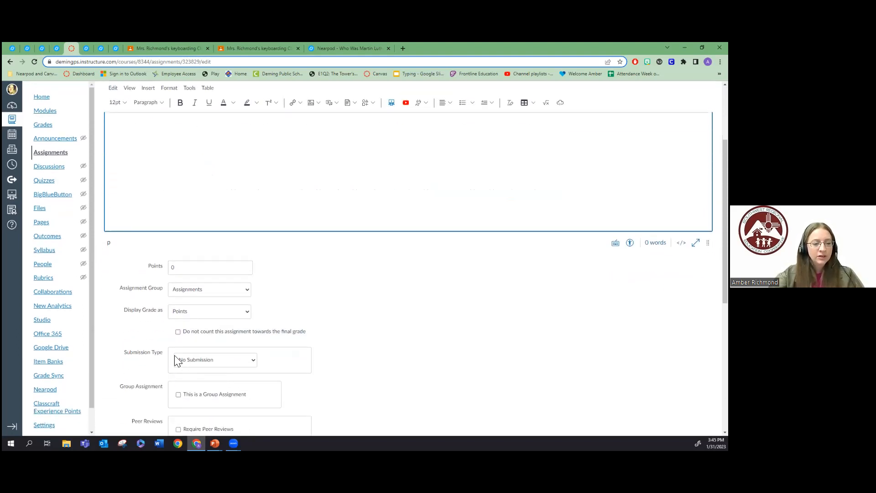
pyautogui.scroll(2, 399, 266)
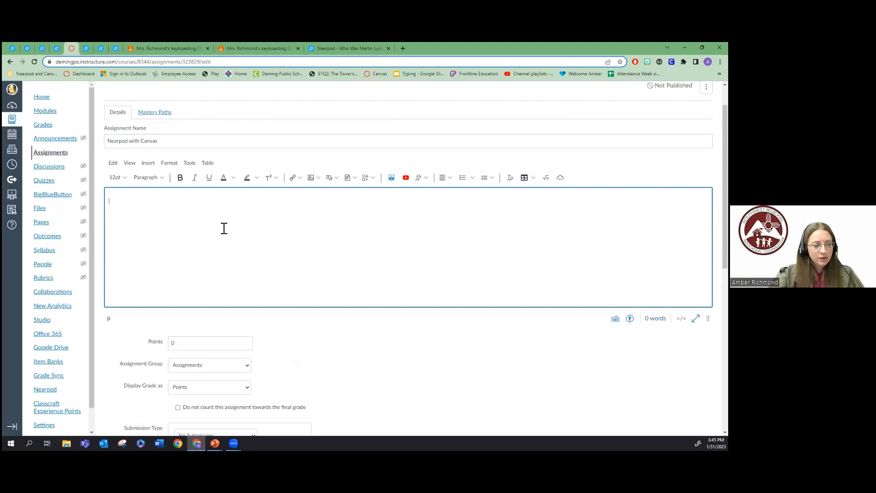
# Switch to Nearpod, start a student-paced session of Untitled Lesson (16), and copy its join link
pyautogui.click(12, 48)
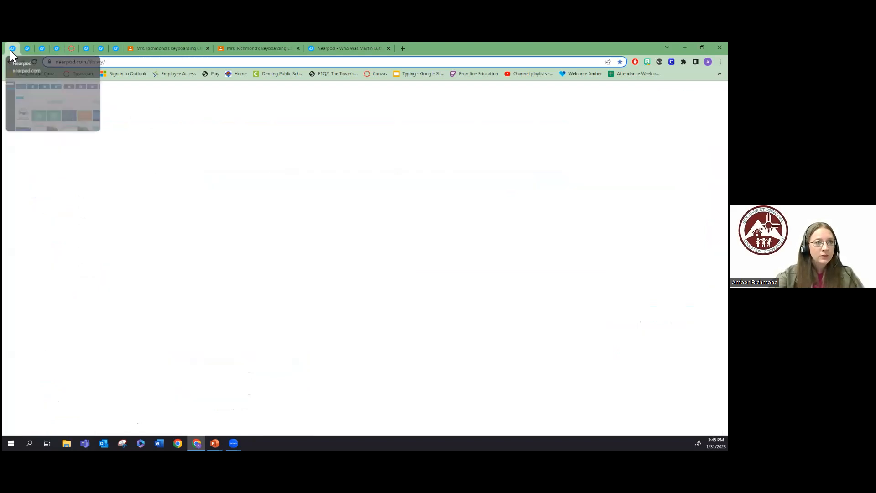
pyautogui.moveTo(285, 320)
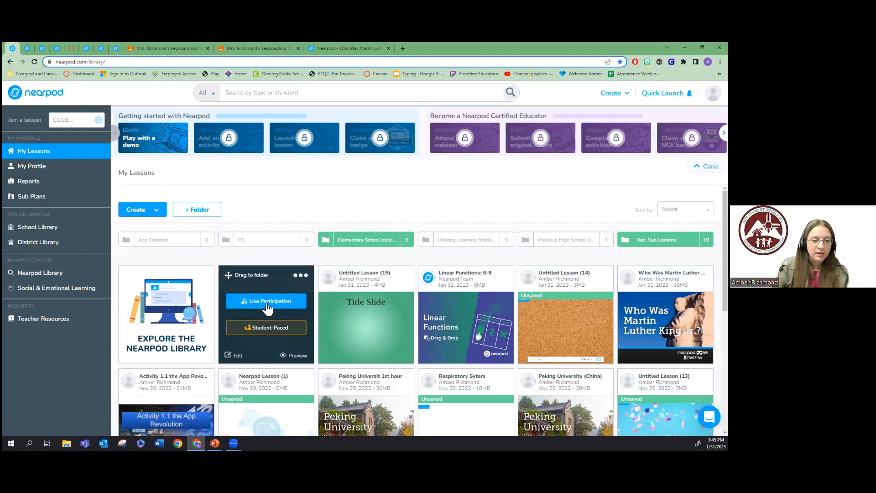
pyautogui.click(265, 329)
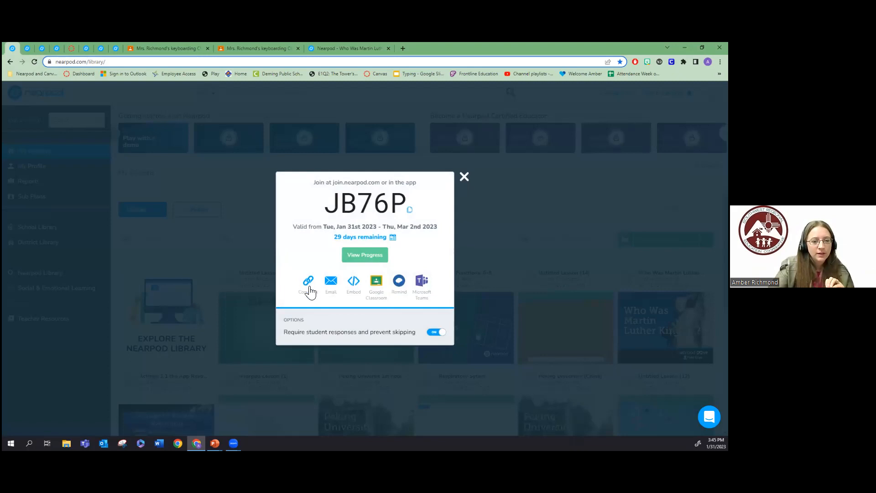
# Switch back to Canvas, paste the copied Nearpod join link into the assignment description, and start a new line below it
pyautogui.click(73, 49)
pyautogui.rightClick(132, 216)
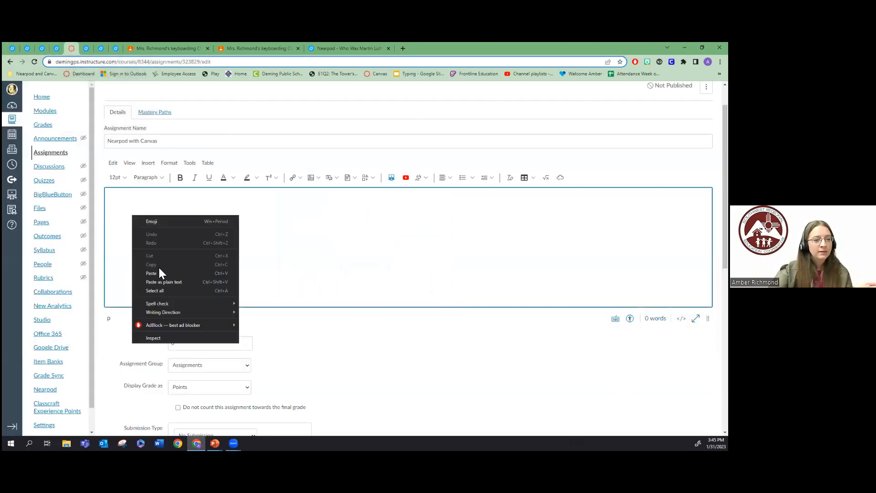
pyautogui.click(158, 273)
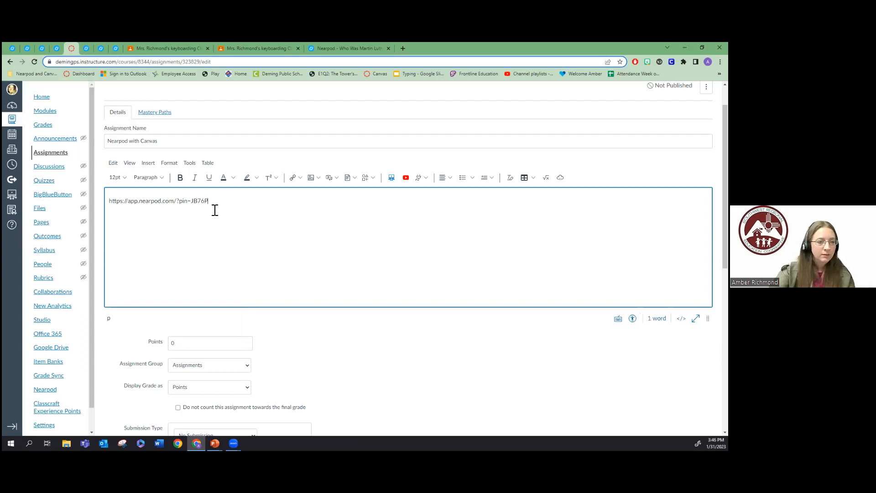
pyautogui.press('Return')
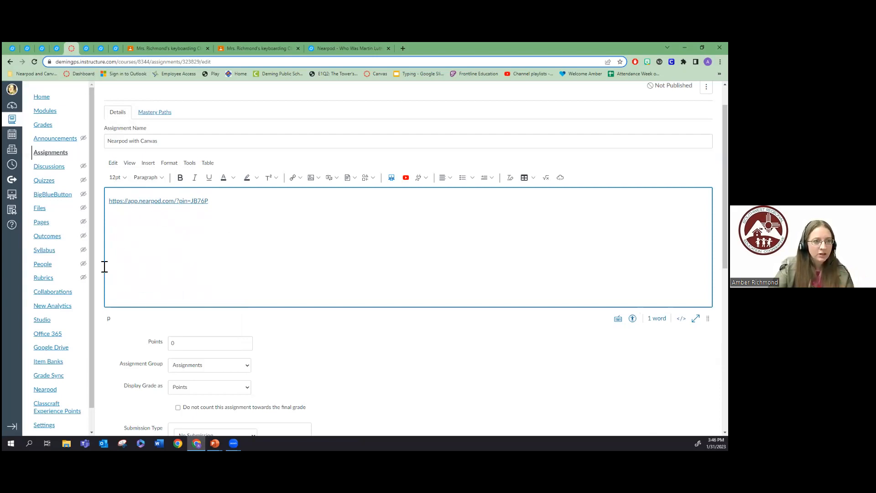
# Copy the Small embed code of the student-paced lesson in Nearpod and return to the Canvas assignment editor
pyautogui.click(12, 49)
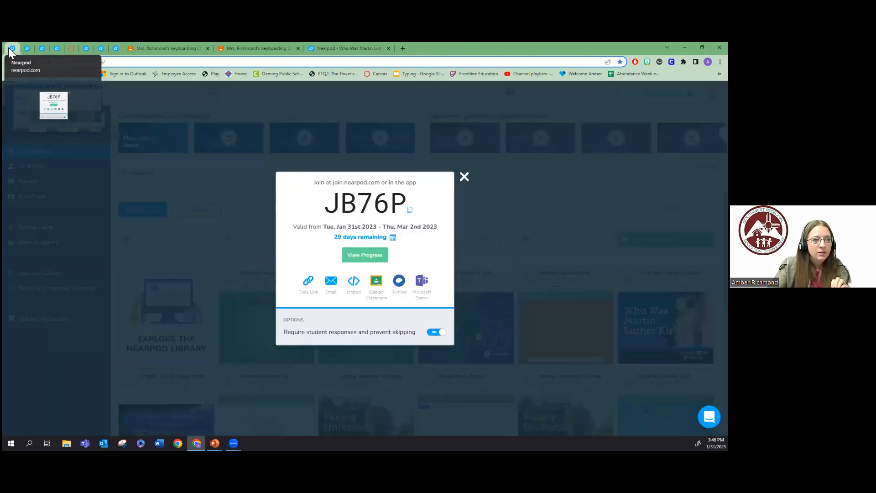
pyautogui.click(358, 286)
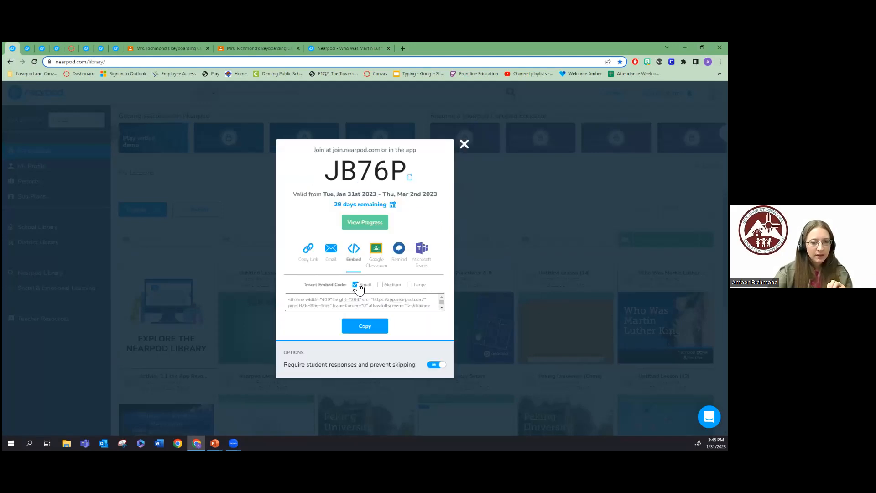
pyautogui.click(367, 327)
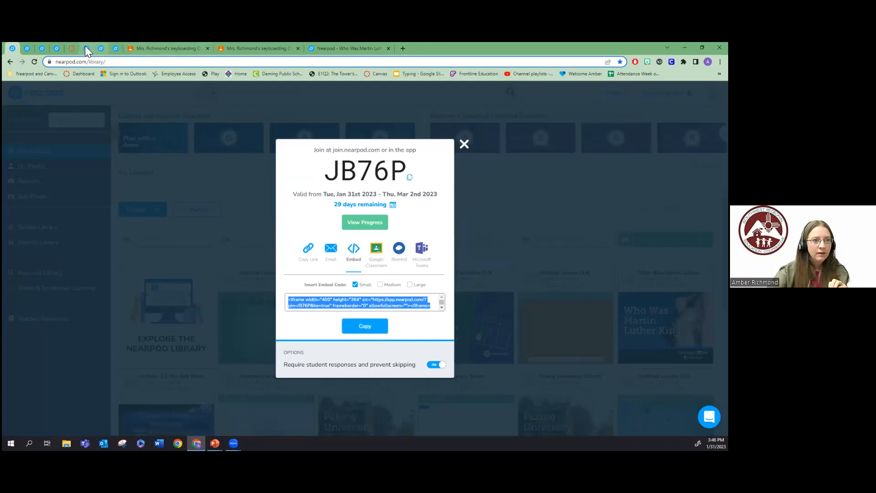
pyautogui.click(71, 48)
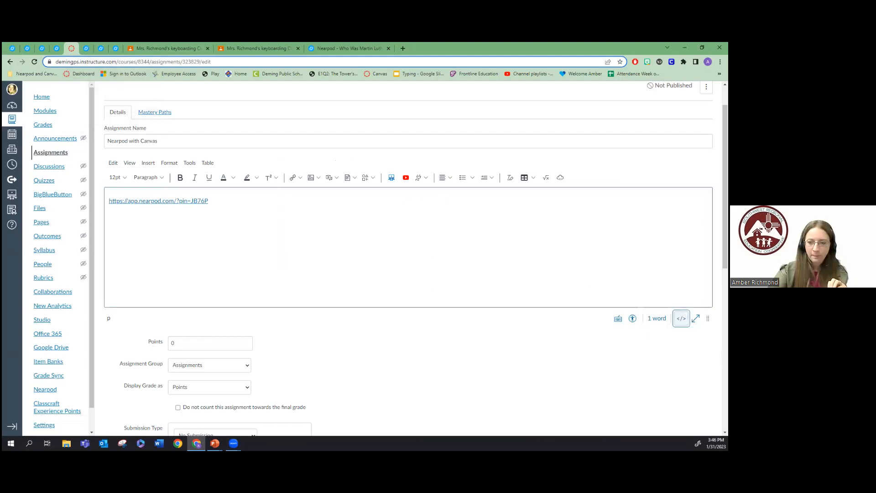
pyautogui.click(681, 318)
pyautogui.rightClick(135, 193)
pyautogui.click(140, 172)
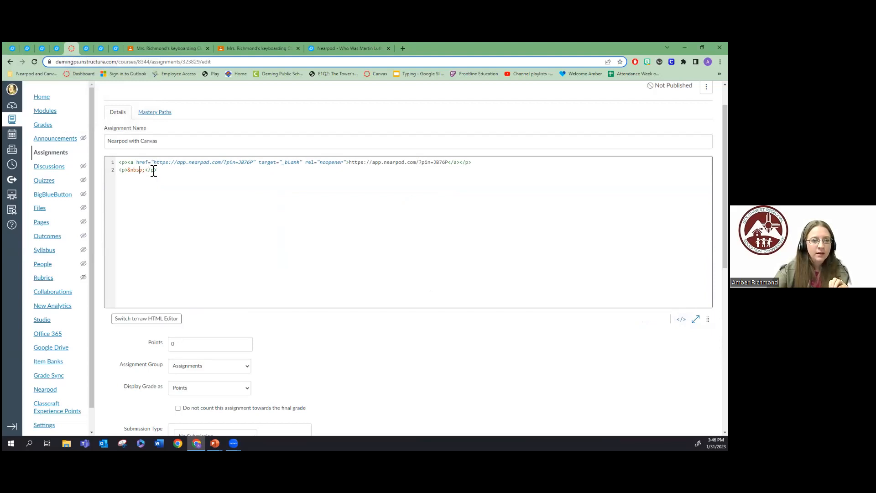
pyautogui.moveTo(156, 171); pyautogui.dragTo(123, 170)
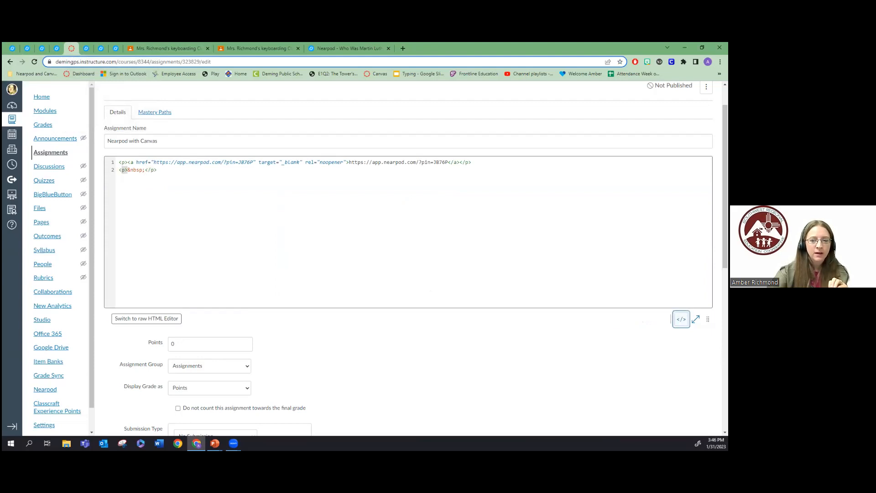
pyautogui.click(681, 319)
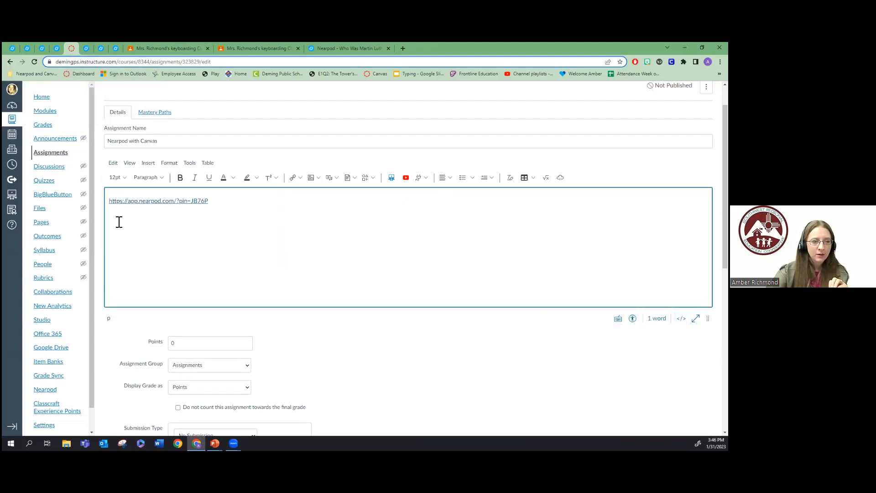
# Replace the &nbsp; in the description's second HTML paragraph with the copied embed code, and check the embedded lesson in the visual editor
pyautogui.click(681, 319)
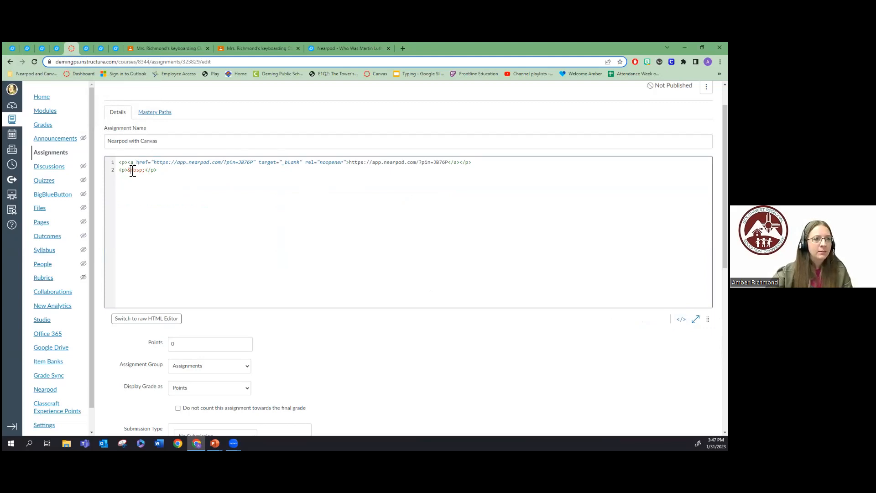
pyautogui.moveTo(145, 171); pyautogui.dragTo(129, 171)
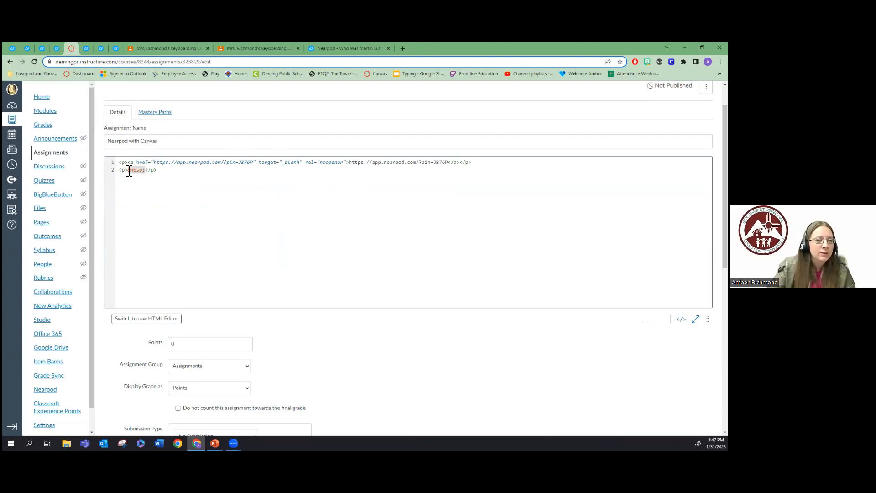
pyautogui.press('BackSpace')
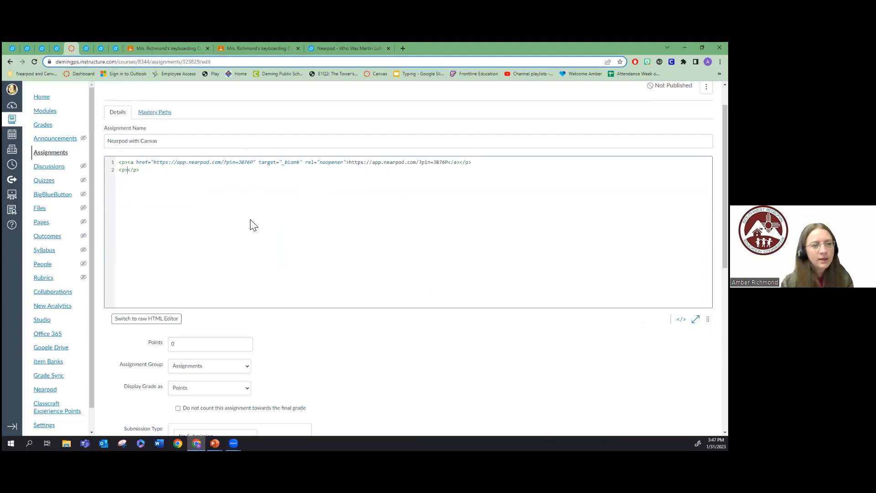
pyautogui.rightClick(127, 170)
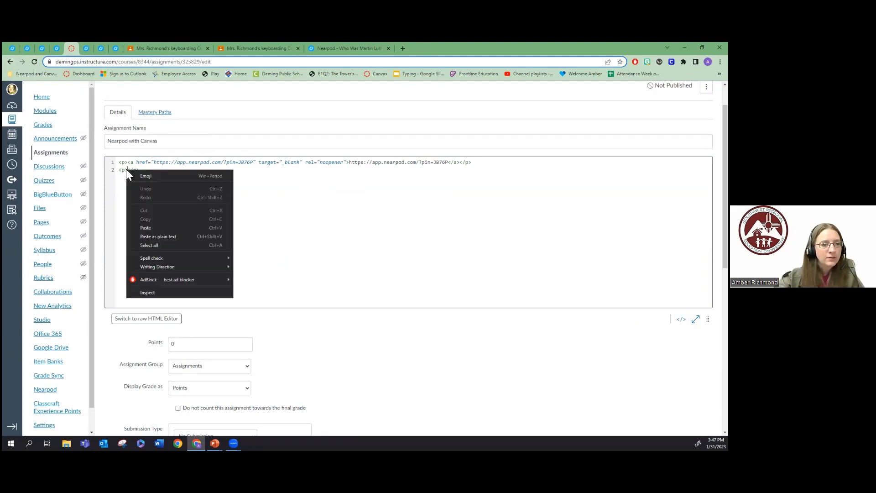
pyautogui.click(145, 227)
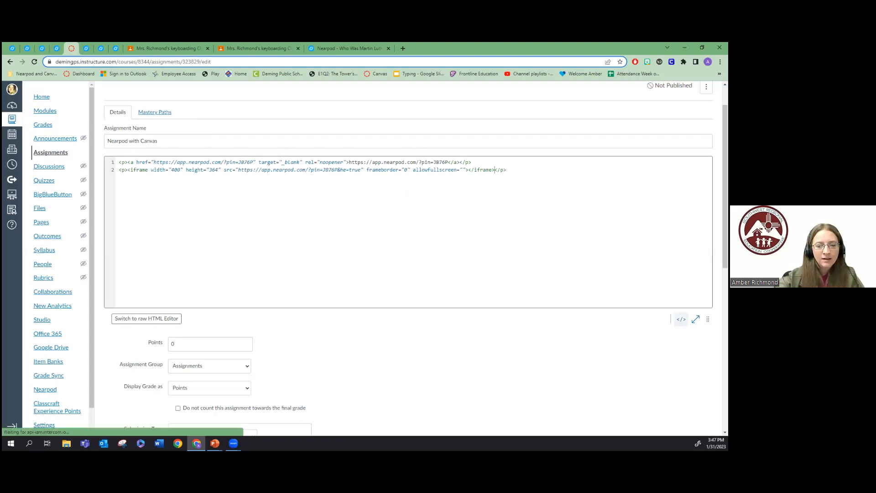
pyautogui.click(681, 319)
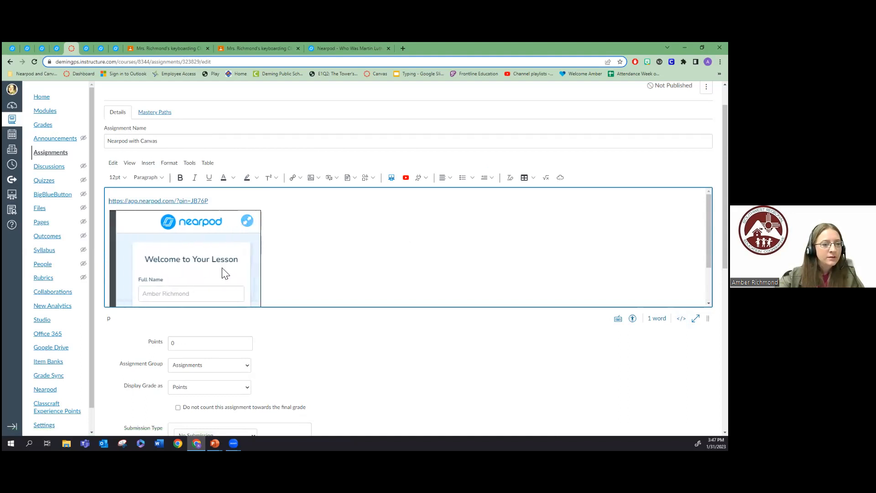
pyautogui.scroll(-2, 207, 265)
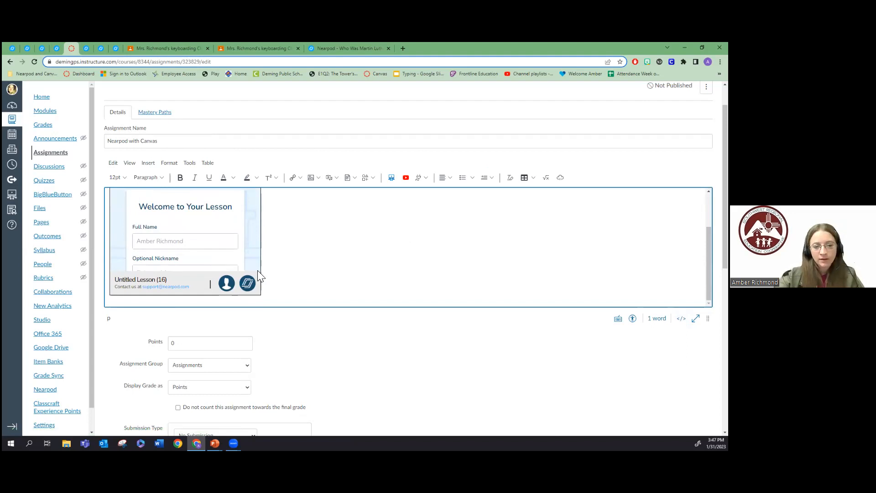
pyautogui.scroll(1, 282, 260)
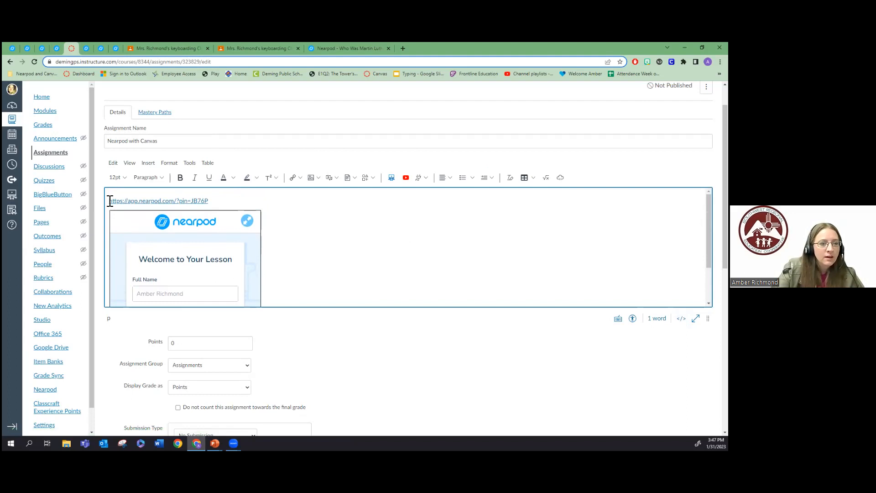
# Delete the pasted join link and the embedded Nearpod lesson from the assignment description
pyautogui.moveTo(108, 201); pyautogui.dragTo(209, 201)
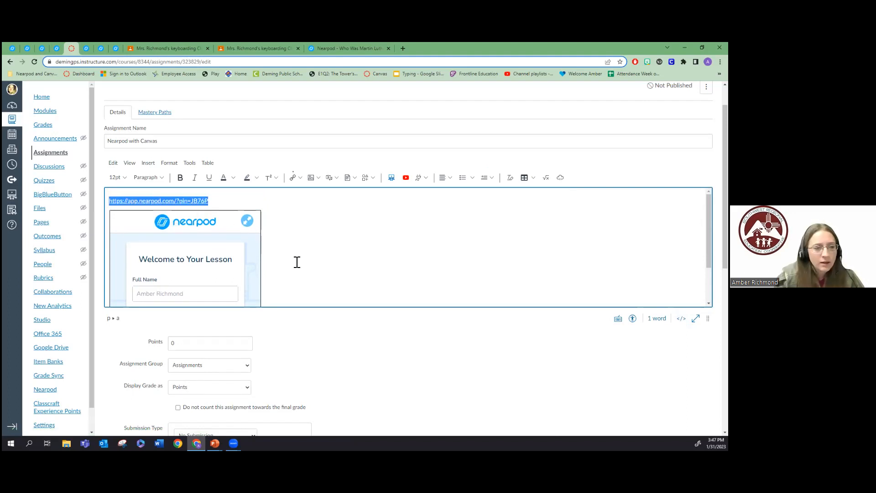
pyautogui.press('BackSpace')
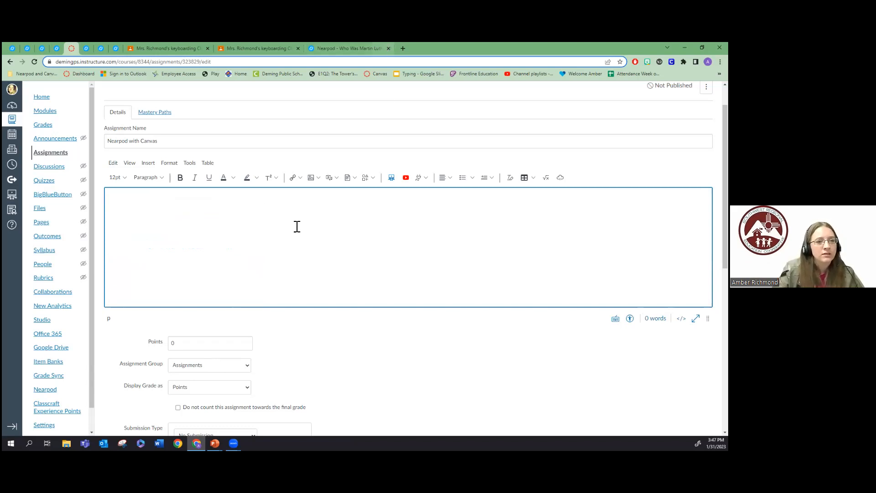
pyautogui.scroll(1, 232, 294)
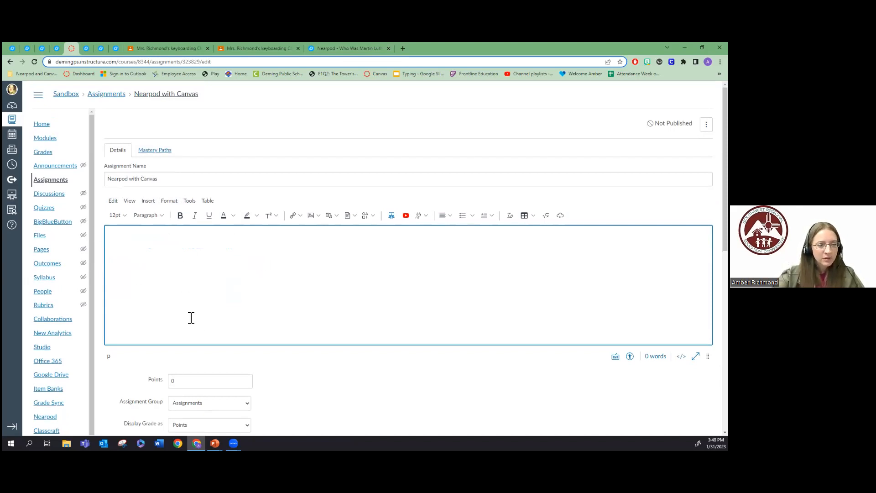
# Set the assignment's submission type to External Tool
pyautogui.scroll(-3, 191, 316)
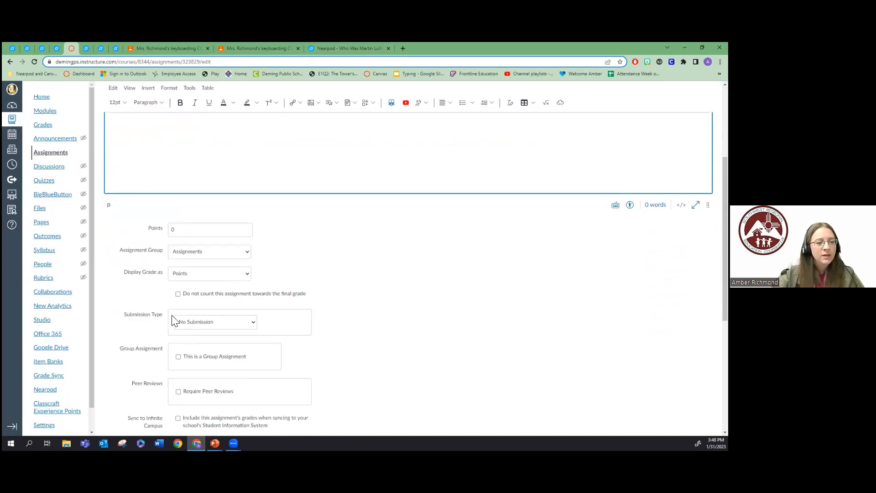
pyautogui.click(215, 323)
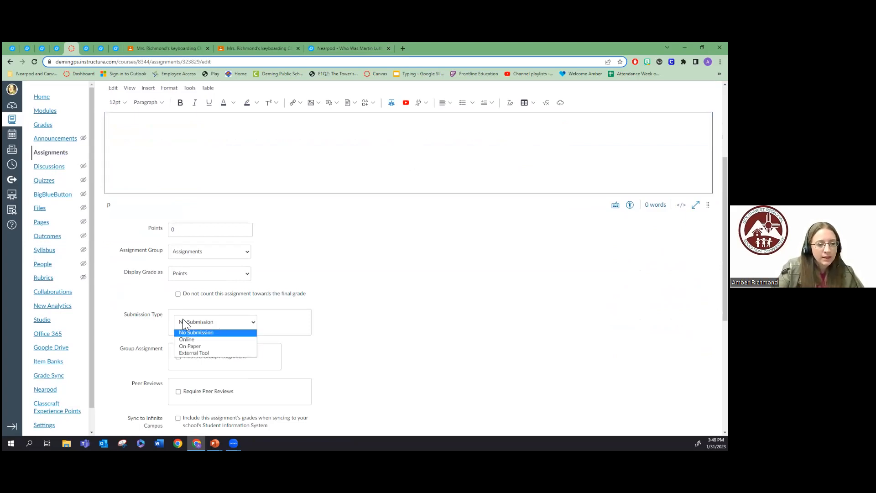
pyautogui.click(223, 353)
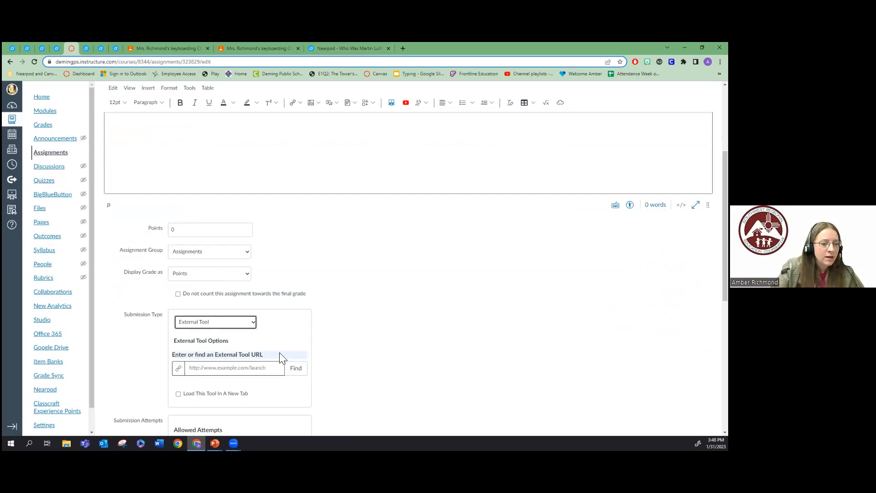
# Find Nearpod among the configurable external tools and select it to bring up its lesson library
pyautogui.click(301, 371)
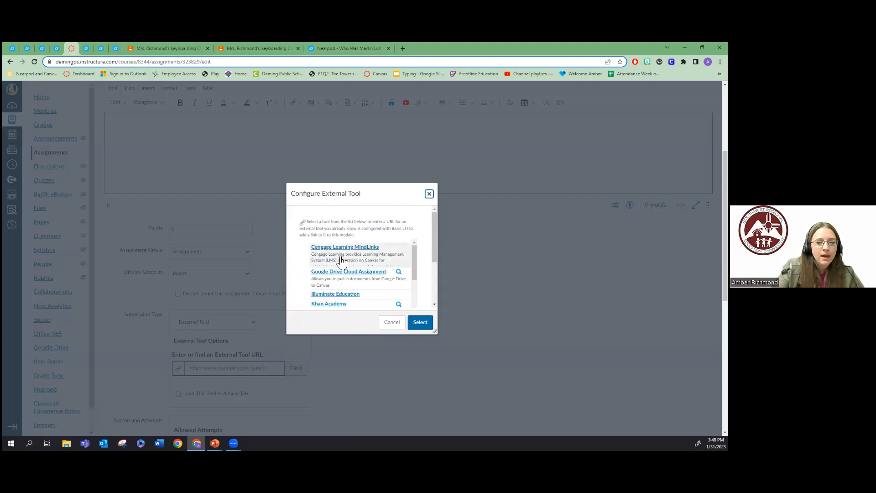
pyautogui.scroll(-10, 360, 274)
pyautogui.scroll(3, 369, 283)
pyautogui.scroll(-5, 362, 288)
pyautogui.scroll(5, 358, 284)
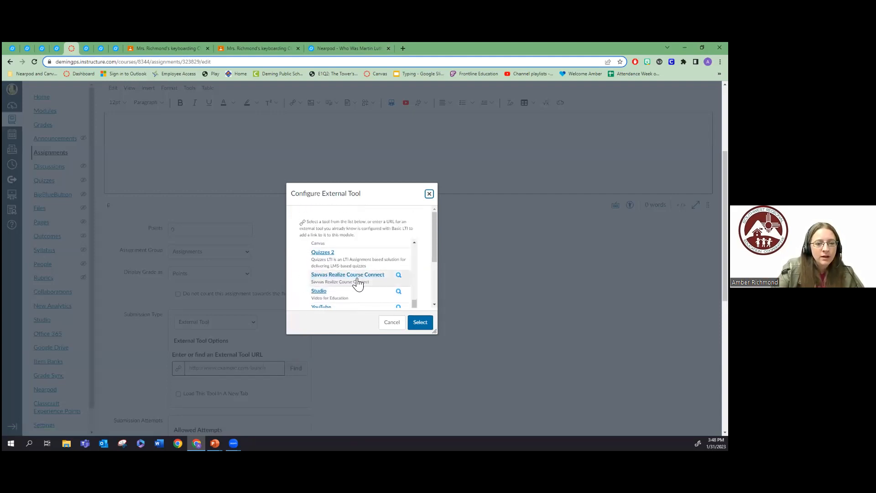
pyautogui.scroll(-5, 356, 283)
pyautogui.scroll(5, 382, 288)
pyautogui.scroll(-5, 405, 289)
pyautogui.moveTo(414, 277); pyautogui.dragTo(414, 235)
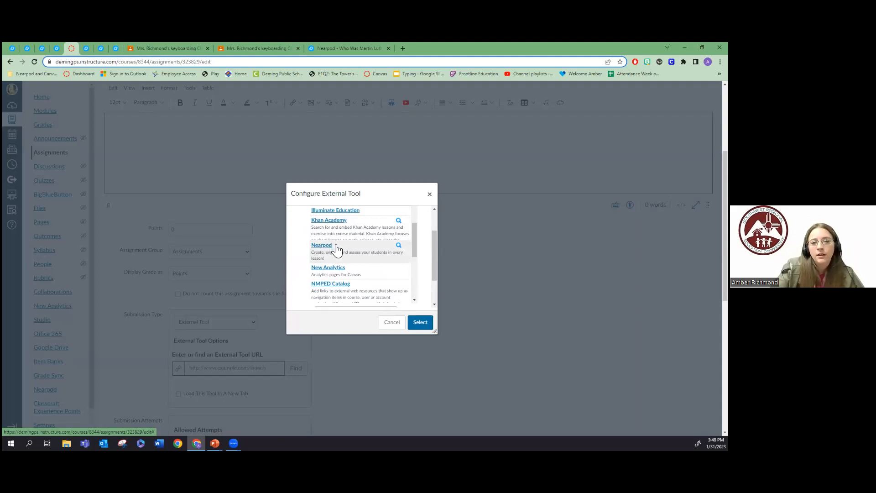
pyautogui.click(322, 249)
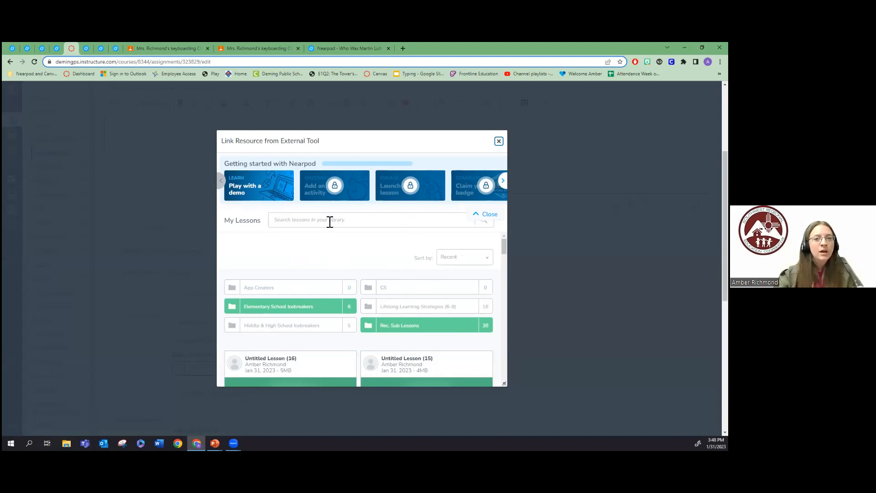
# Browse the folders and lessons in the Nearpod library and examine the participation modes offered for Untitled Lesson (16)
pyautogui.scroll(-2, 382, 269)
pyautogui.moveTo(372, 287)
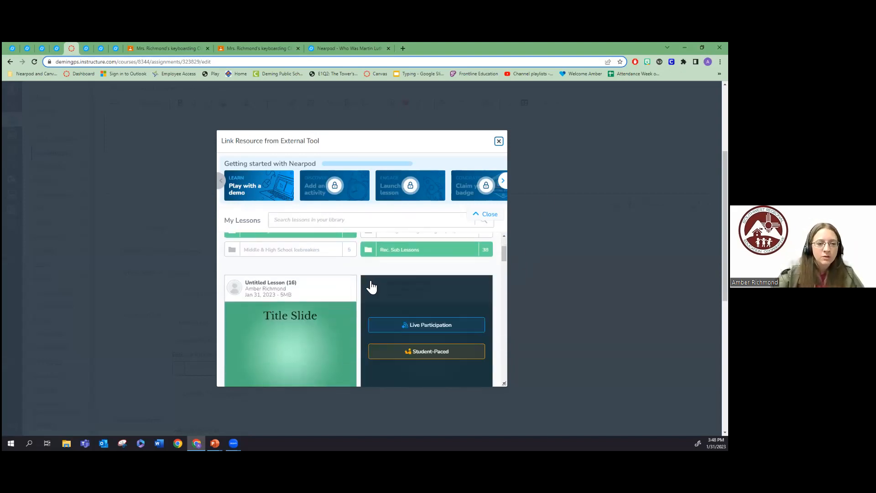
pyautogui.scroll(2, 372, 286)
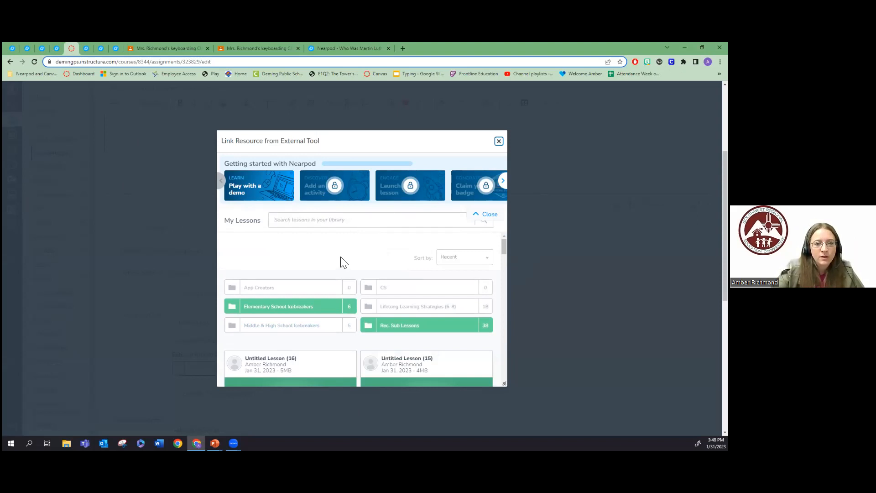
pyautogui.scroll(2, 343, 261)
pyautogui.scroll(-4, 363, 296)
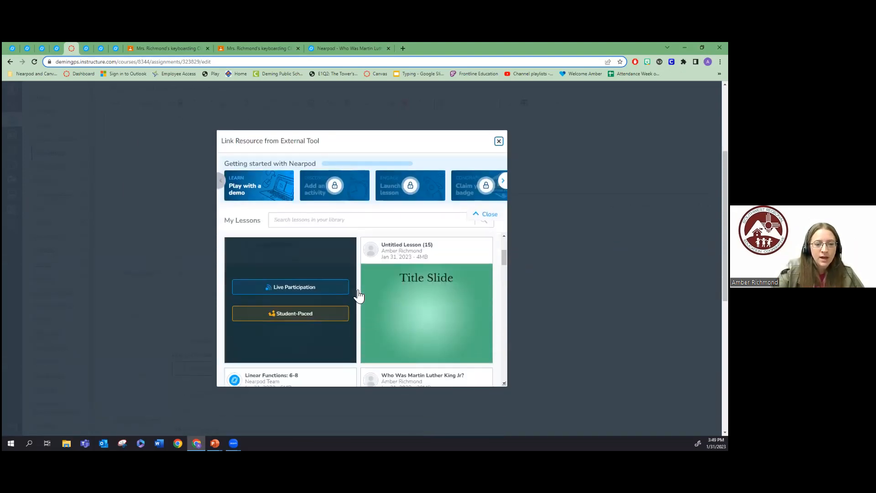
pyautogui.scroll(3, 356, 227)
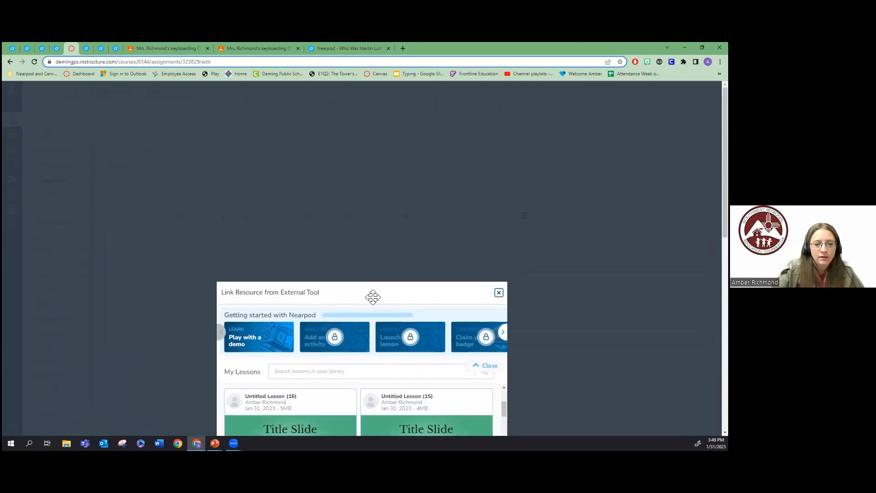
pyautogui.scroll(-4, 373, 297)
pyautogui.scroll(3, 389, 325)
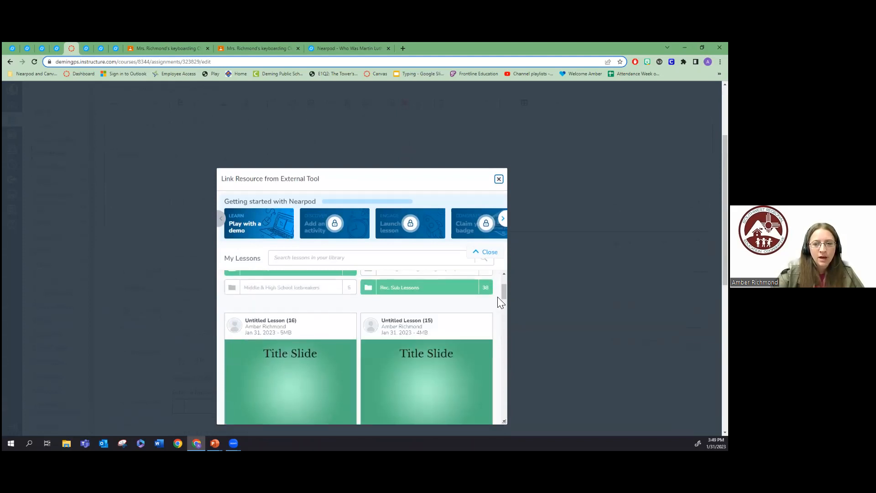
pyautogui.moveTo(501, 292); pyautogui.dragTo(505, 296)
pyautogui.moveTo(243, 314)
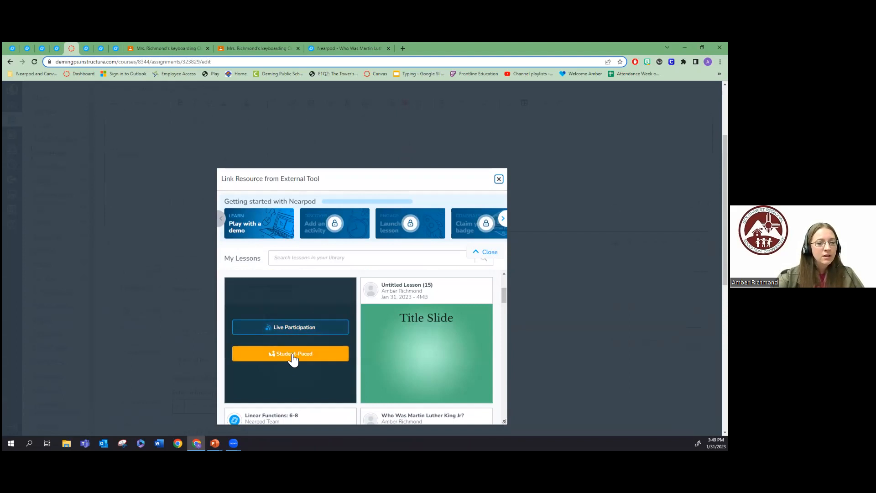
# Select Untitled Lesson (16) in Student-Paced mode and confirm it as the assignment's external tool resource
pyautogui.click(13, 49)
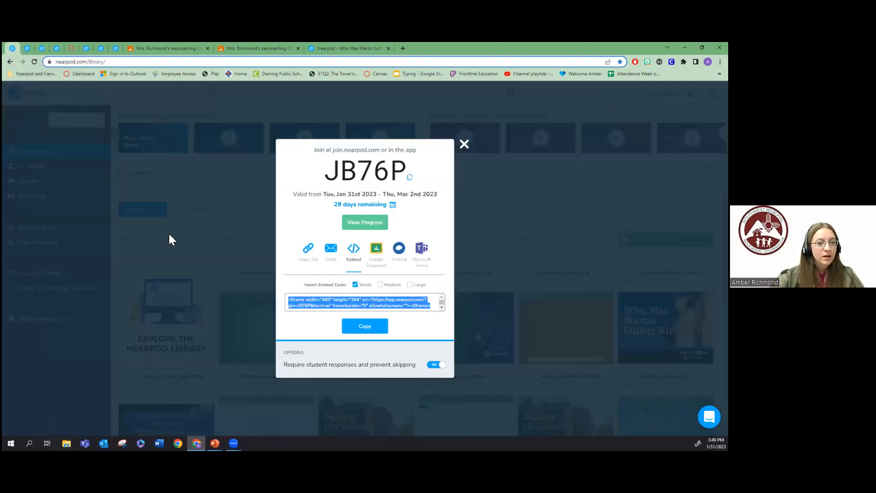
pyautogui.click(73, 48)
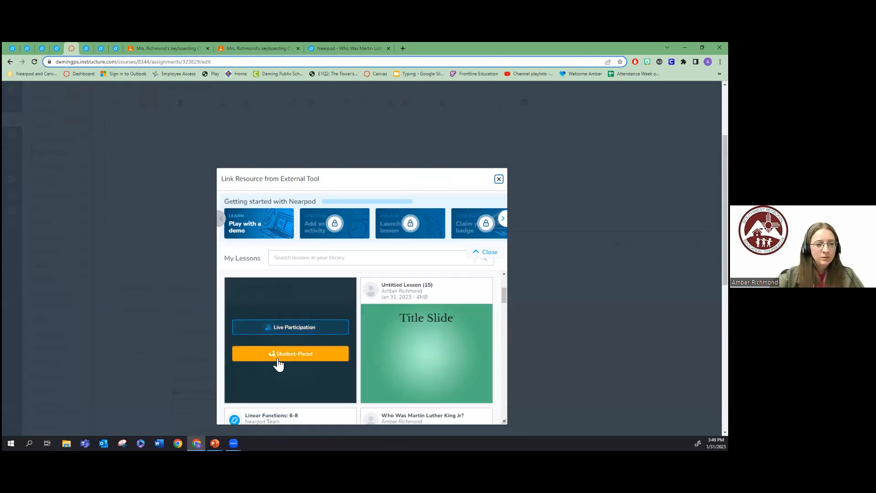
pyautogui.click(278, 359)
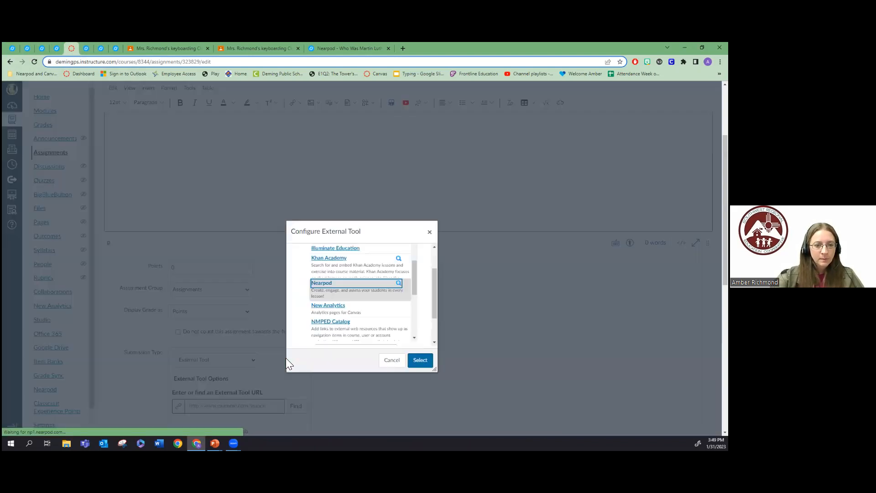
pyautogui.click(420, 360)
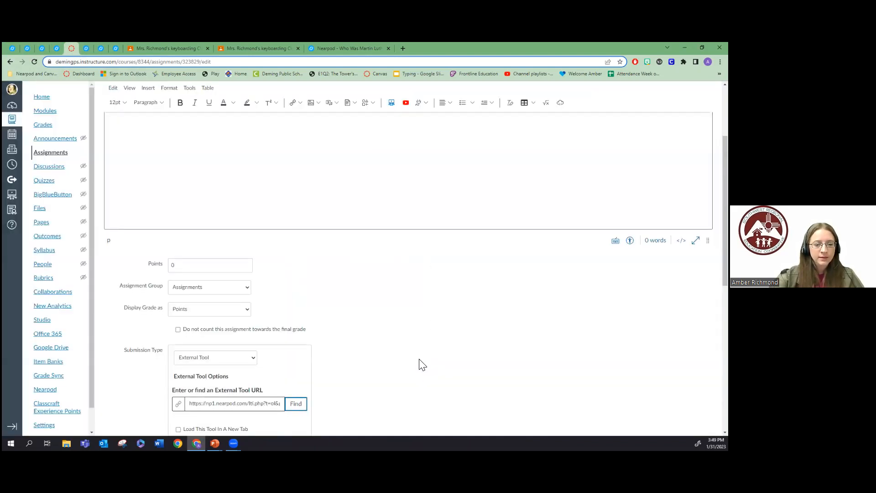
# Try including the assignment's grades in the Infinite Campus sync, and clear the option again
pyautogui.scroll(-4, 418, 364)
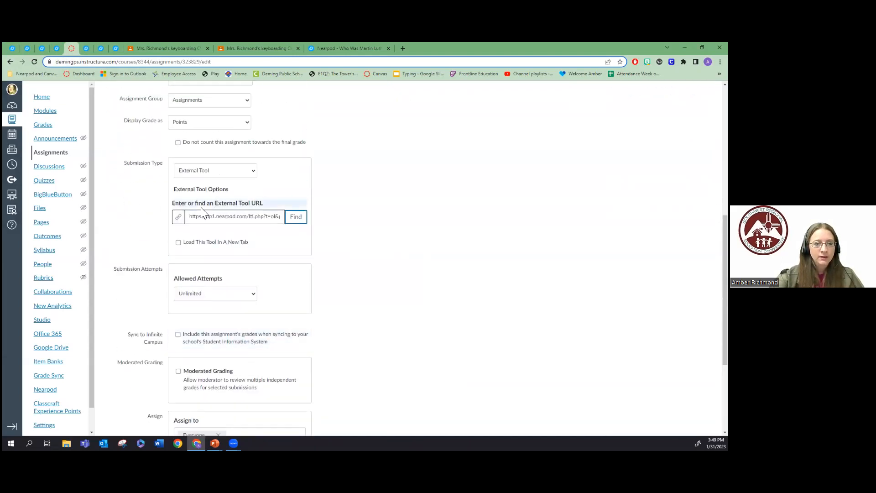
pyautogui.scroll(2, 173, 175)
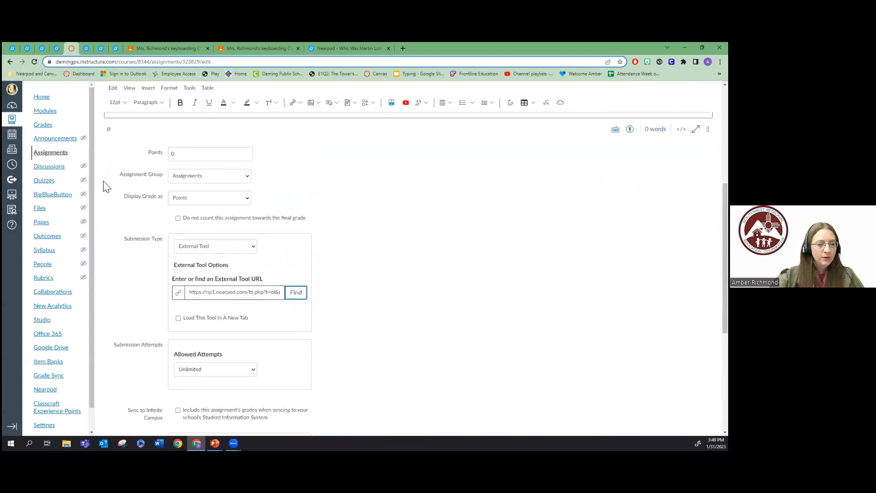
pyautogui.scroll(-2, 182, 153)
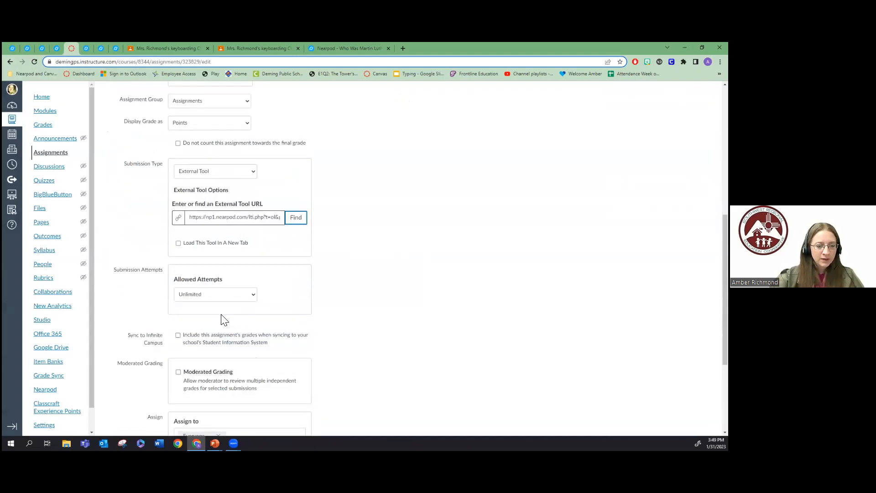
pyautogui.click(178, 335)
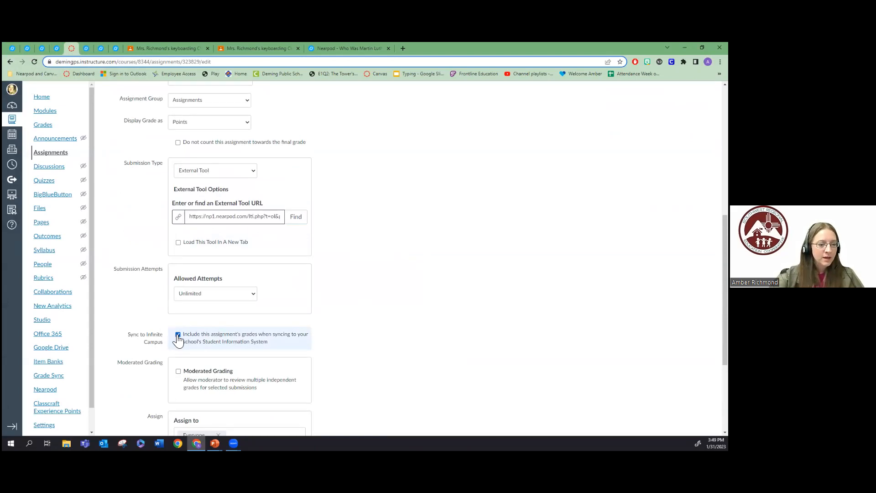
pyautogui.click(178, 335)
pyautogui.scroll(-3, 223, 319)
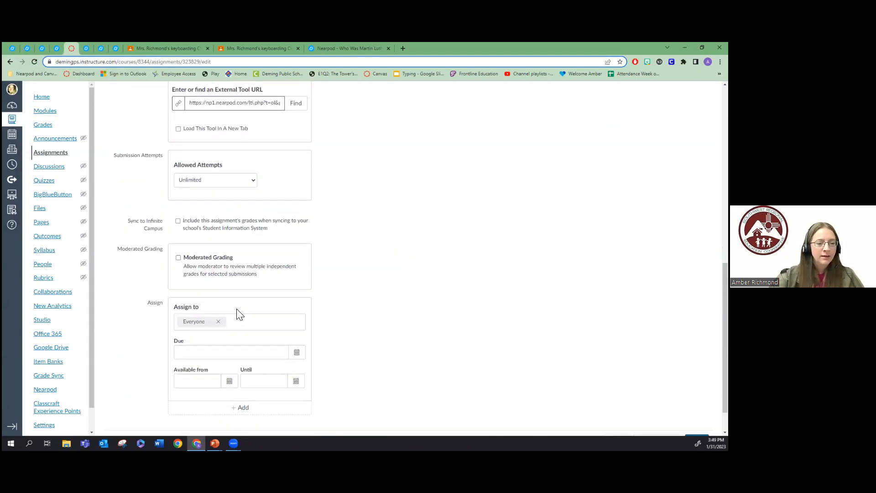
pyautogui.moveTo(160, 228); pyautogui.dragTo(140, 222)
pyautogui.click(178, 221)
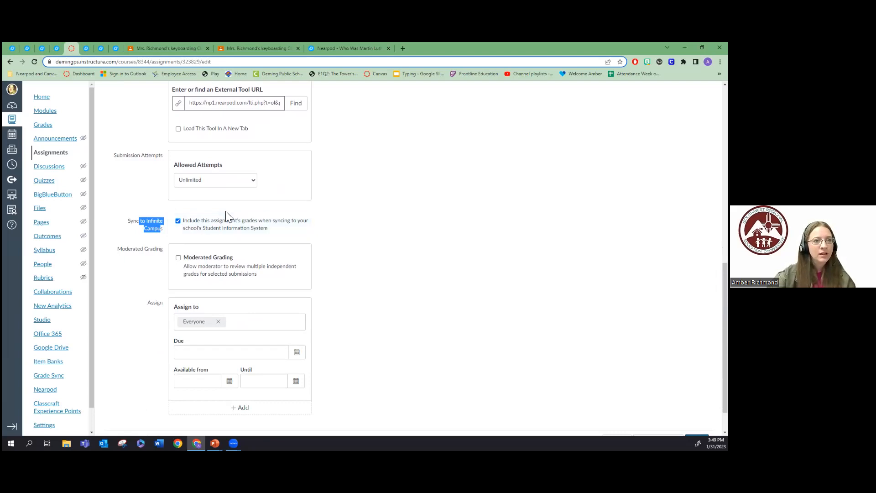
pyautogui.click(178, 222)
# Save and publish the assignment, join the embedded Nearpod lesson, and check moving between its slides
pyautogui.scroll(-1, 181, 201)
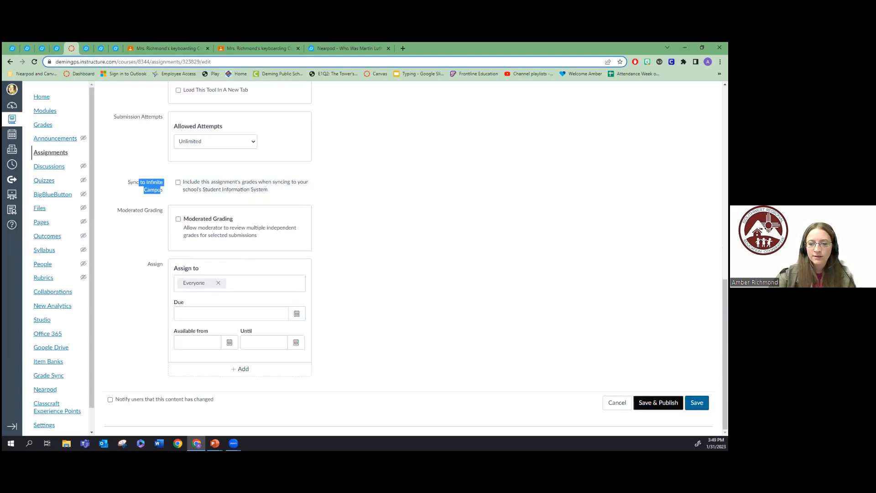
pyautogui.click(658, 402)
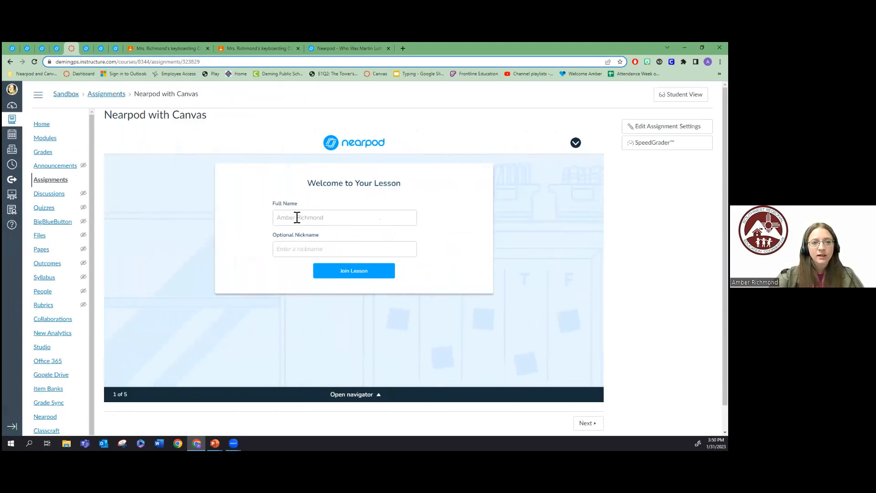
pyautogui.click(369, 274)
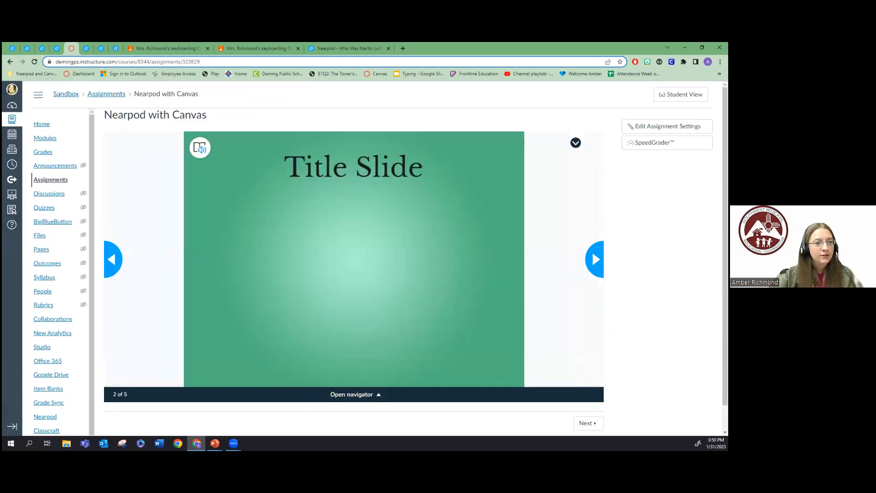
pyautogui.click(595, 259)
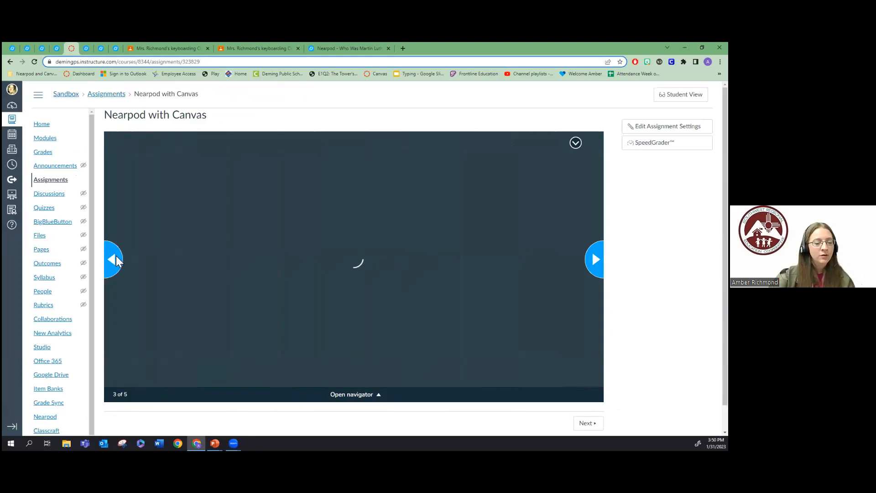
pyautogui.click(117, 262)
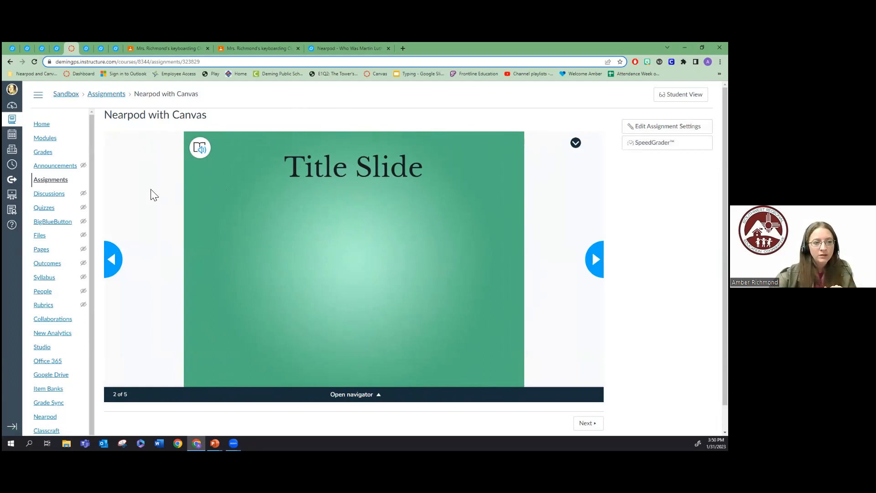
# Reopen the assignment's settings and check for Nearpod among the configurable external tools without selecting anything
pyautogui.click(667, 127)
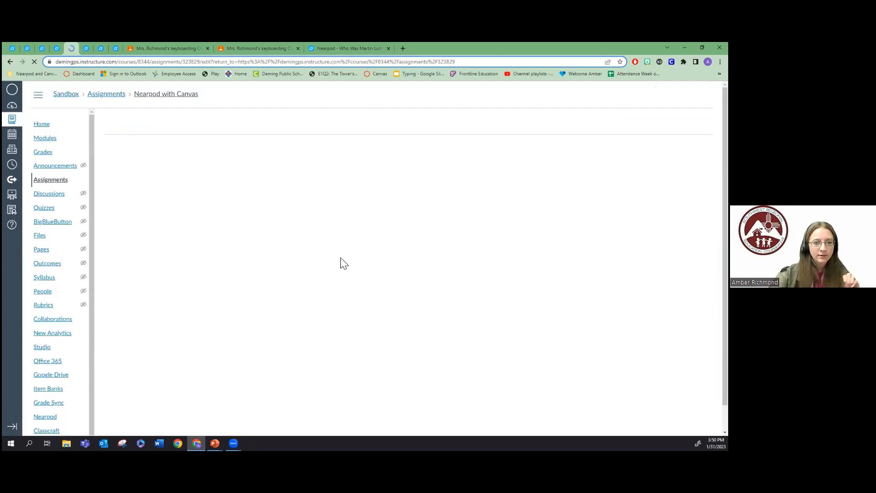
pyautogui.scroll(-4, 281, 305)
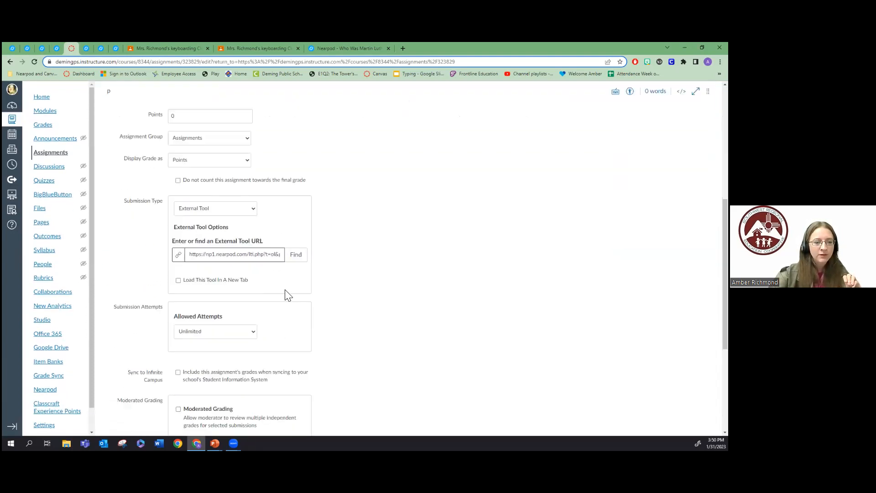
pyautogui.click(295, 255)
pyautogui.scroll(-5, 374, 274)
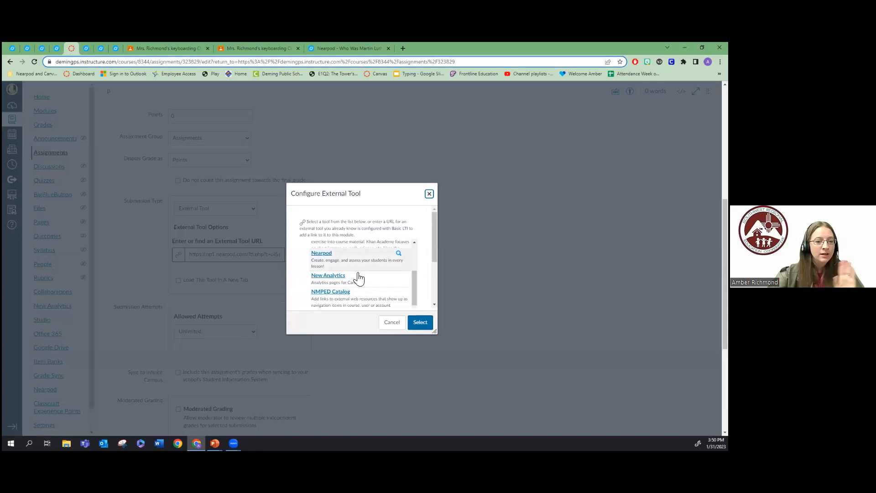
pyautogui.click(398, 325)
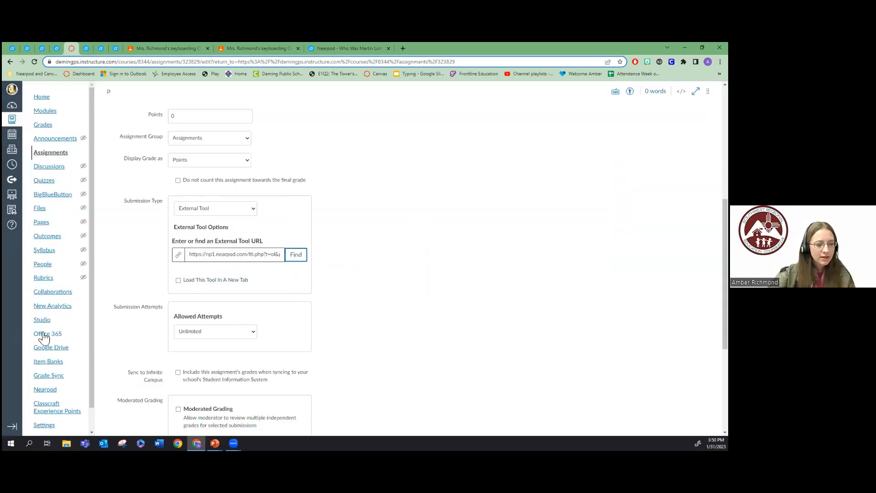
# Go to the external apps in the course settings, filter them by "near", and open the Nearpod app's details
pyautogui.scroll(-1, 43, 338)
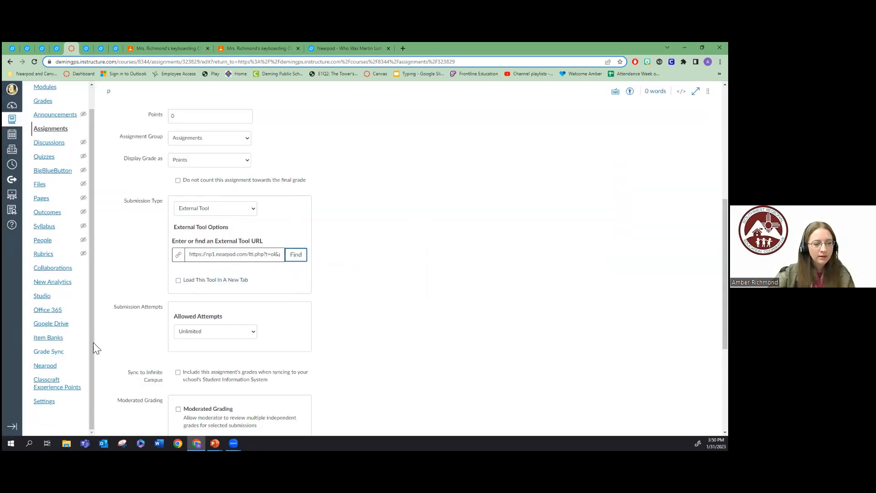
pyautogui.click(47, 407)
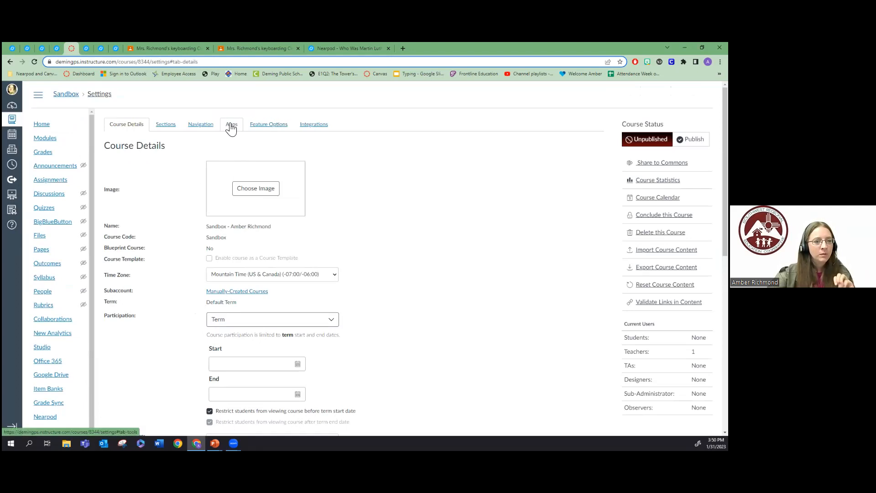
pyautogui.click(231, 127)
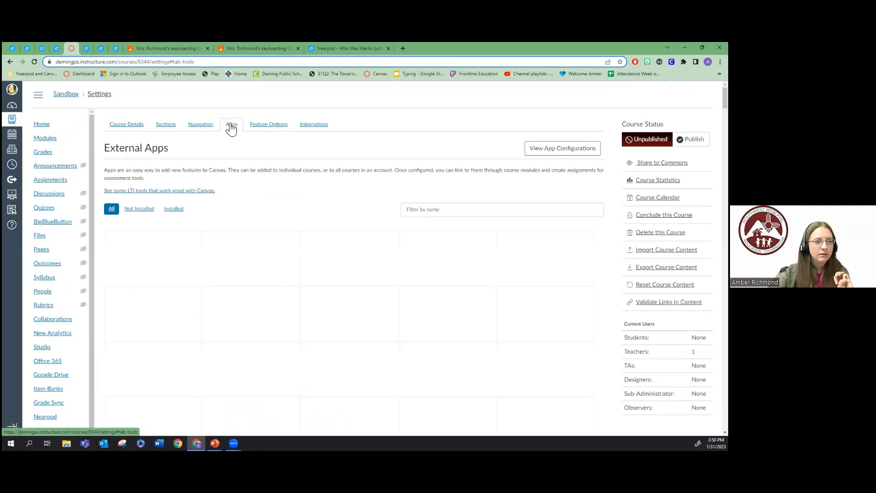
pyautogui.scroll(-4, 550, 375)
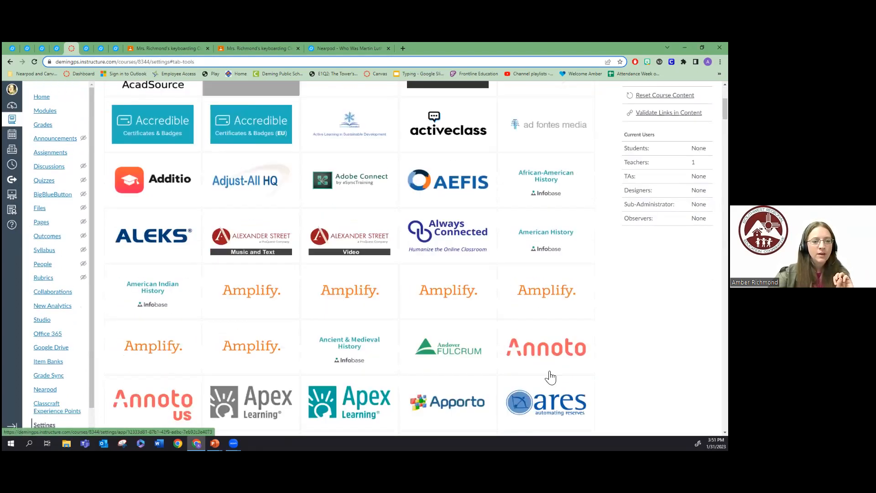
pyautogui.scroll(1, 469, 180)
pyautogui.scroll(3, 469, 180)
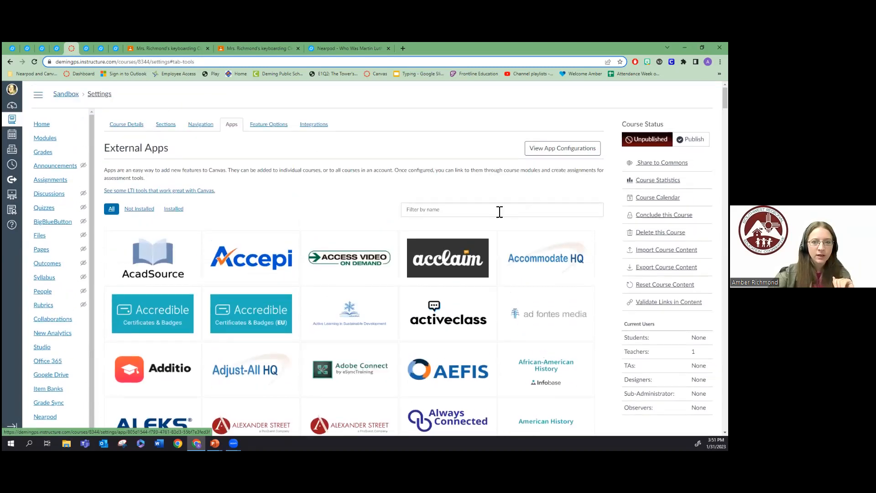
pyautogui.click(471, 213)
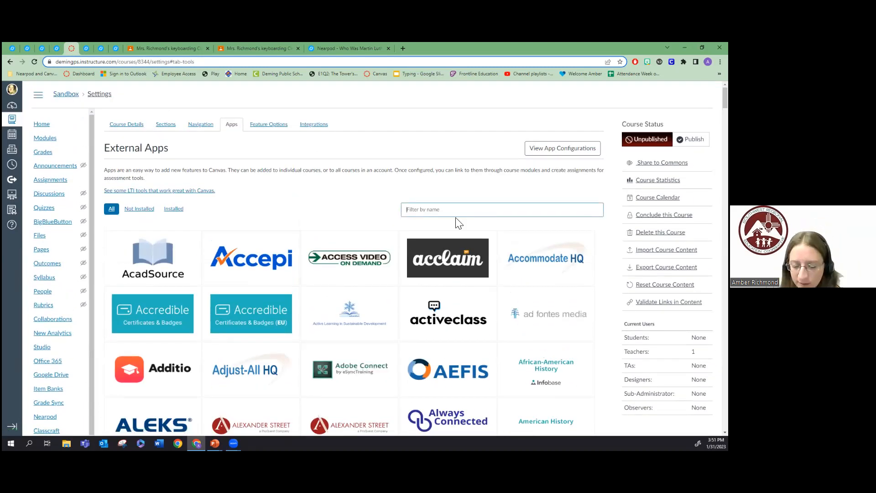
pyautogui.write('near')
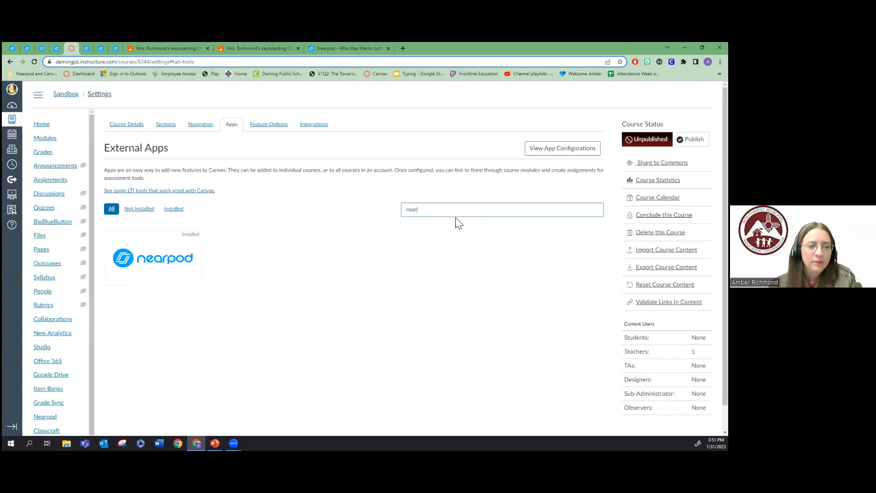
pyautogui.click(141, 254)
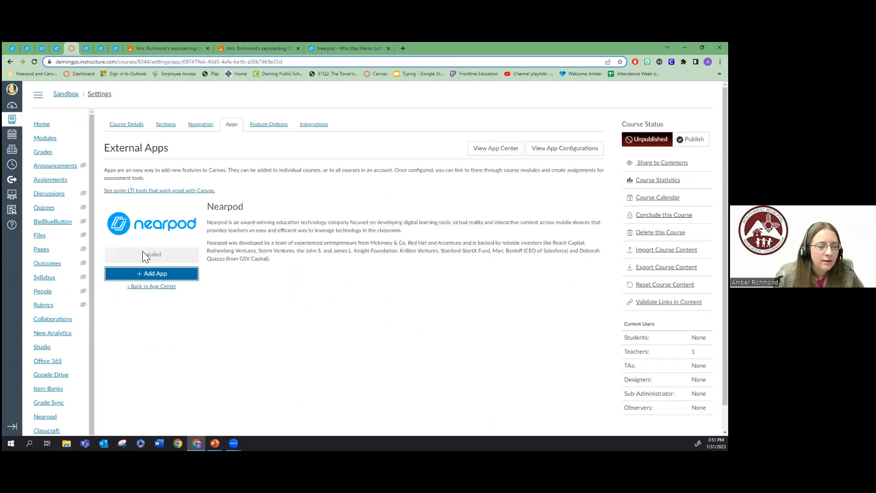
# Open the form for adding the Nearpod app, copy the Nearpod LMS integrations page address, and switch to the Zoom window
pyautogui.click(167, 275)
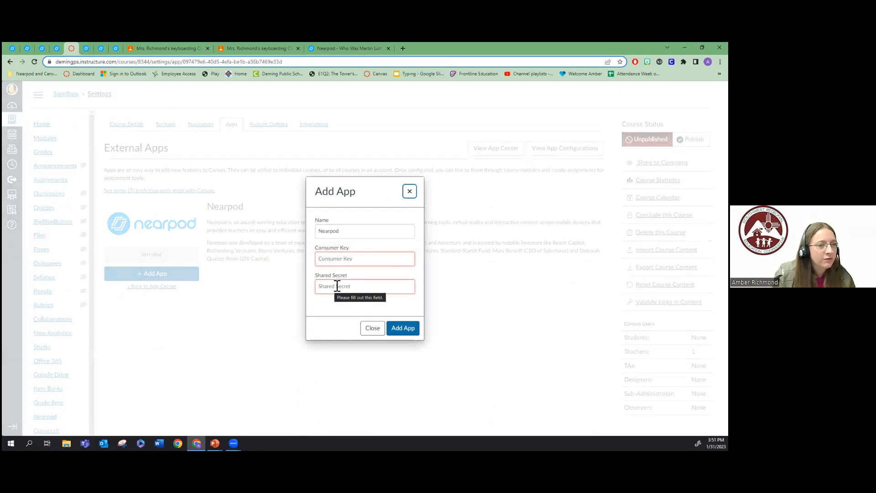
pyautogui.click(84, 48)
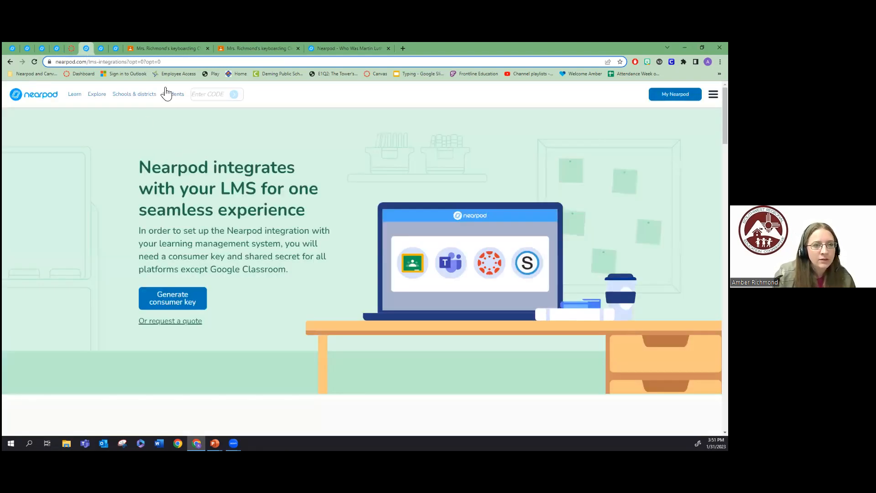
pyautogui.click(139, 62)
pyautogui.rightClick(136, 59)
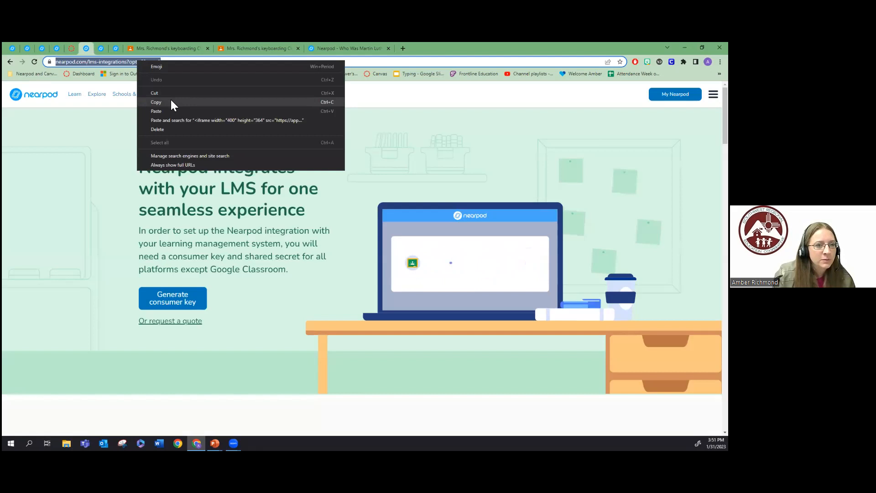
pyautogui.click(178, 96)
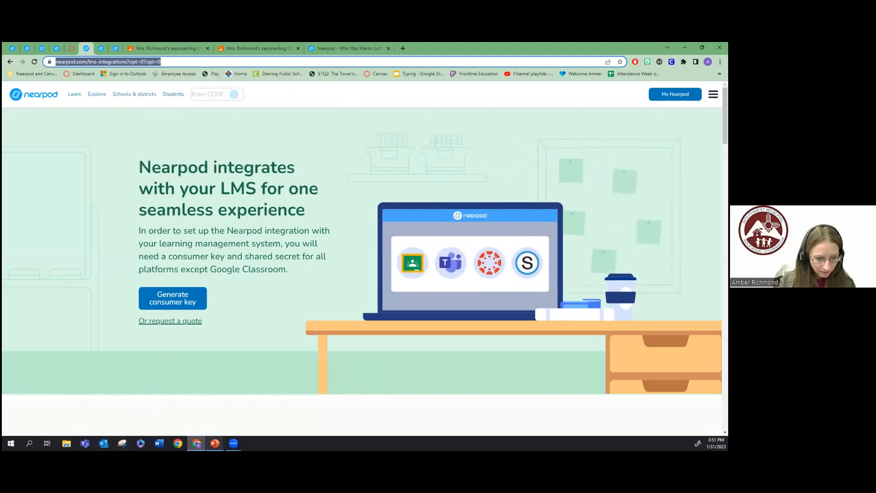
pyautogui.click(233, 443)
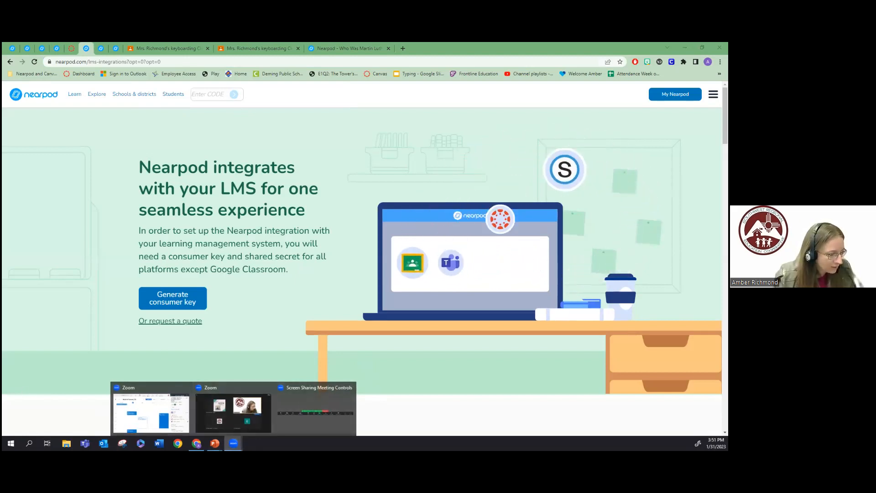
pyautogui.click(235, 421)
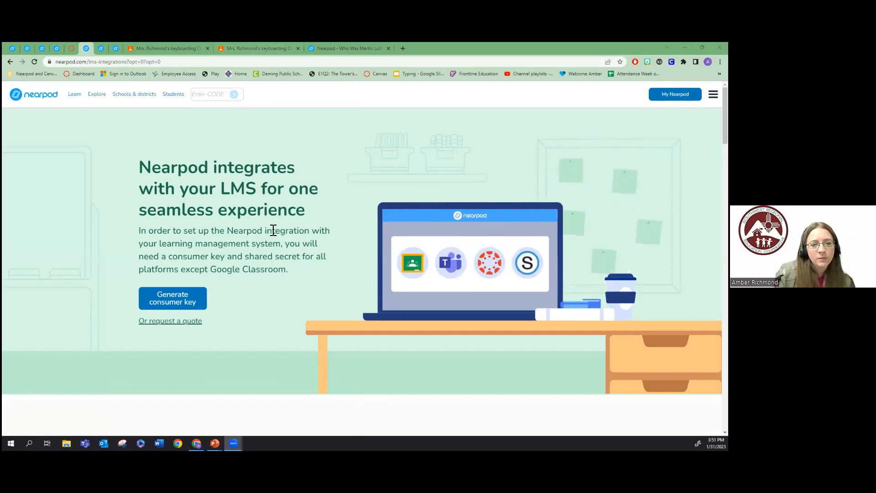
# Generate Nearpod integration codes, try copying the consumer key, and paste the clipboard contents into the app form's Consumer Key field
pyautogui.click(164, 308)
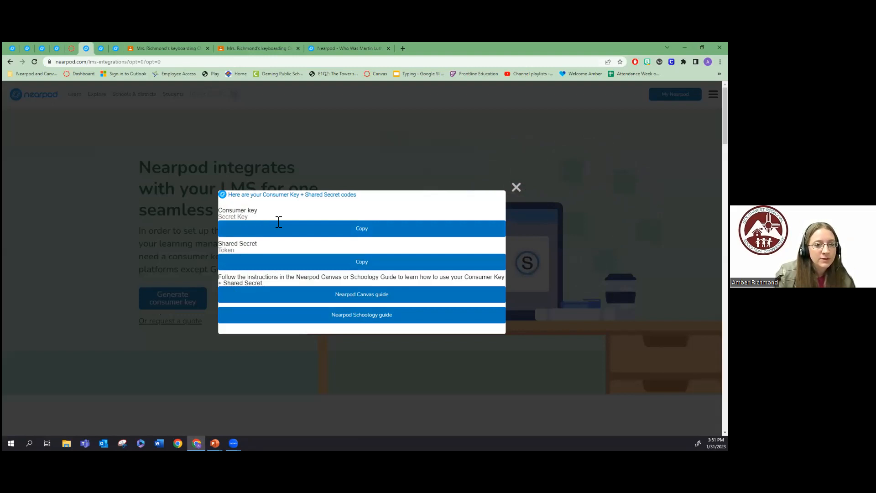
pyautogui.click(344, 230)
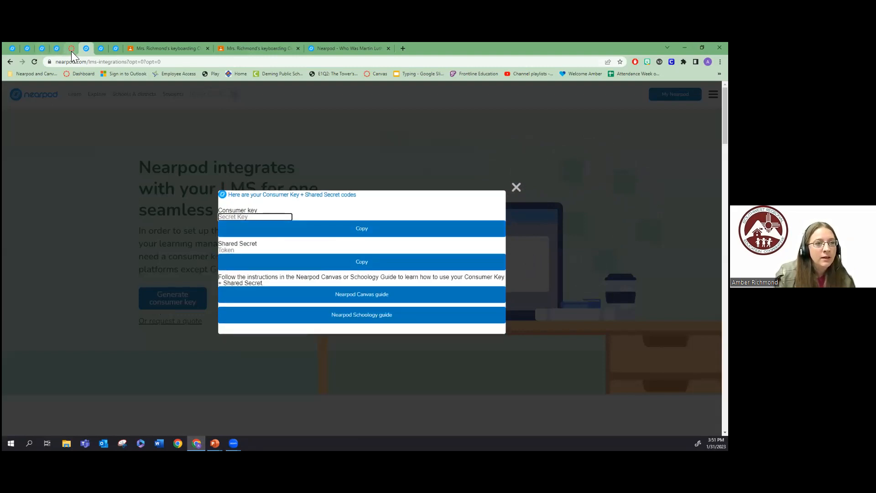
pyautogui.click(71, 50)
pyautogui.rightClick(332, 258)
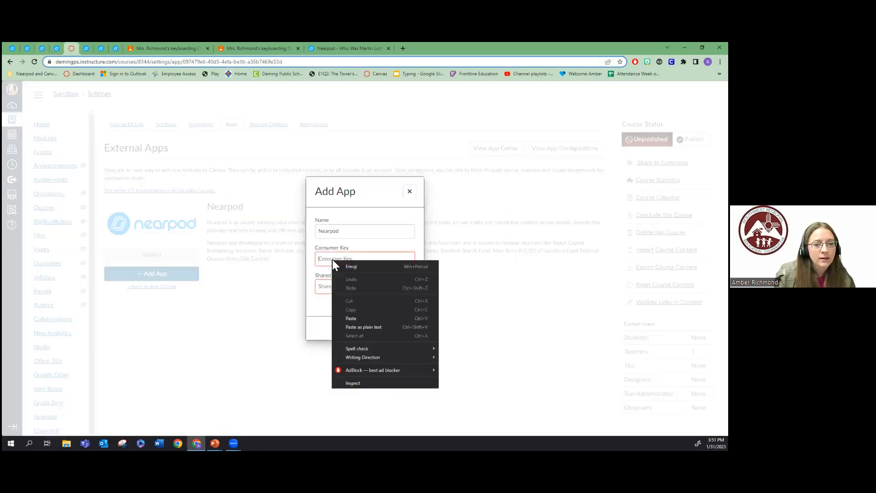
pyautogui.click(353, 318)
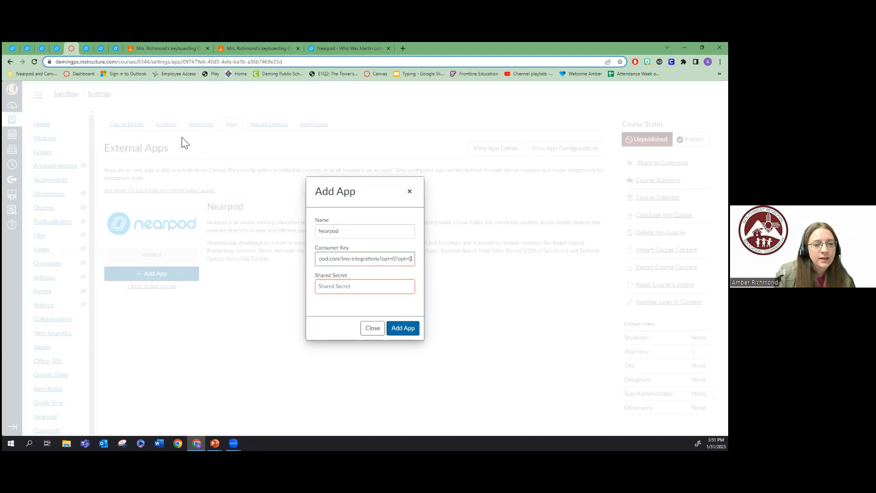
# Try copying the generated shared secret, and close both the Nearpod codes window and the Add App form without adding the app
pyautogui.click(85, 48)
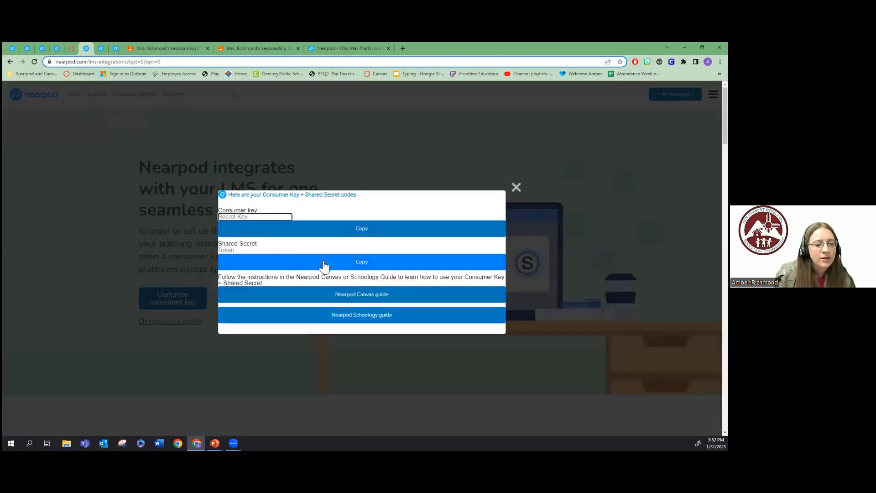
pyautogui.click(316, 263)
pyautogui.click(70, 48)
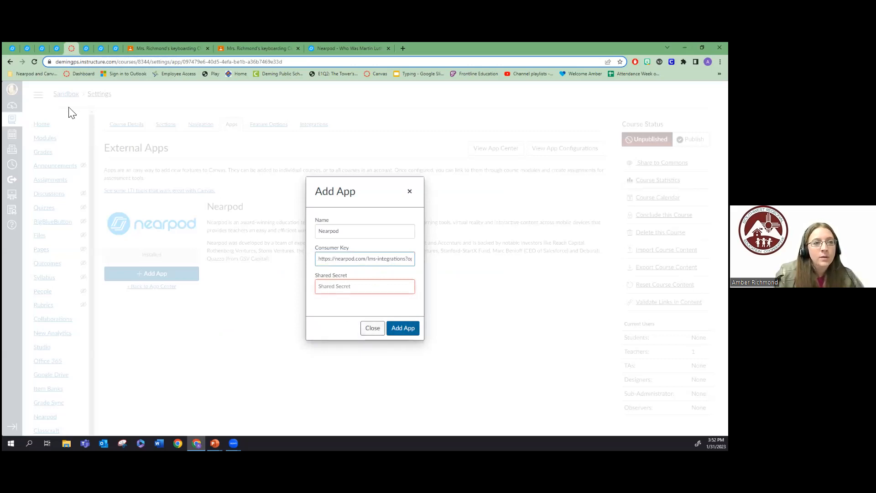
pyautogui.click(87, 48)
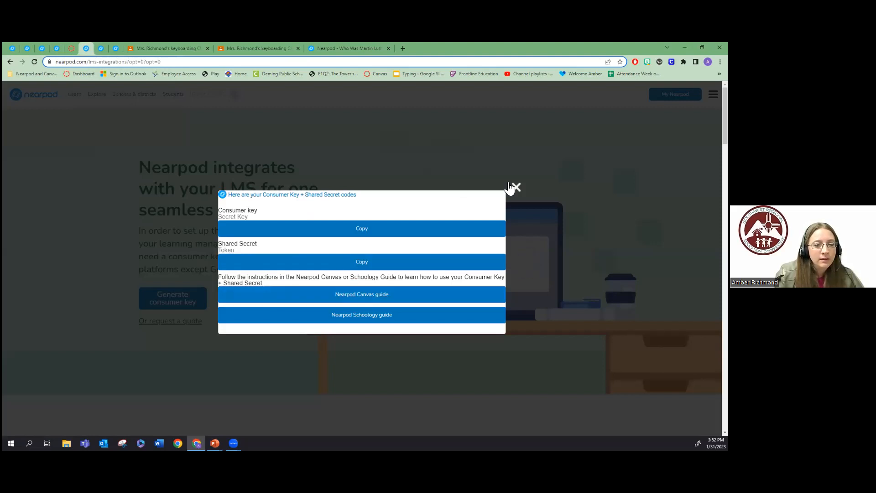
pyautogui.click(516, 187)
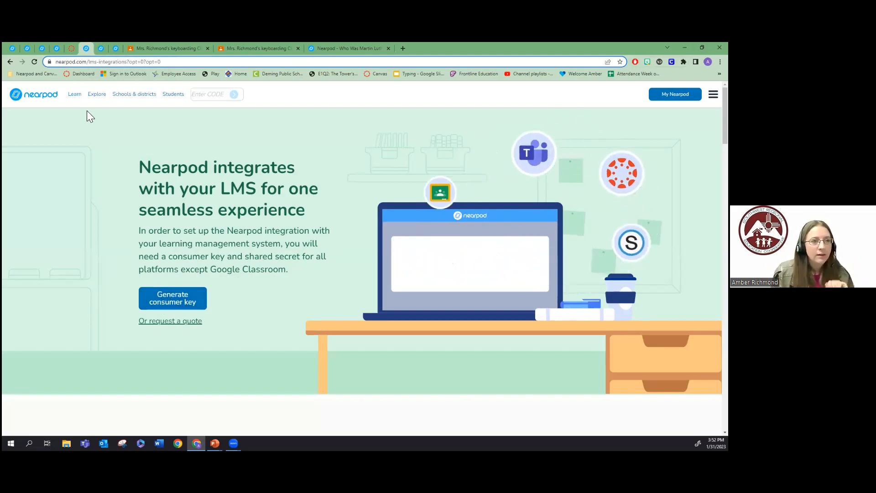
pyautogui.click(74, 47)
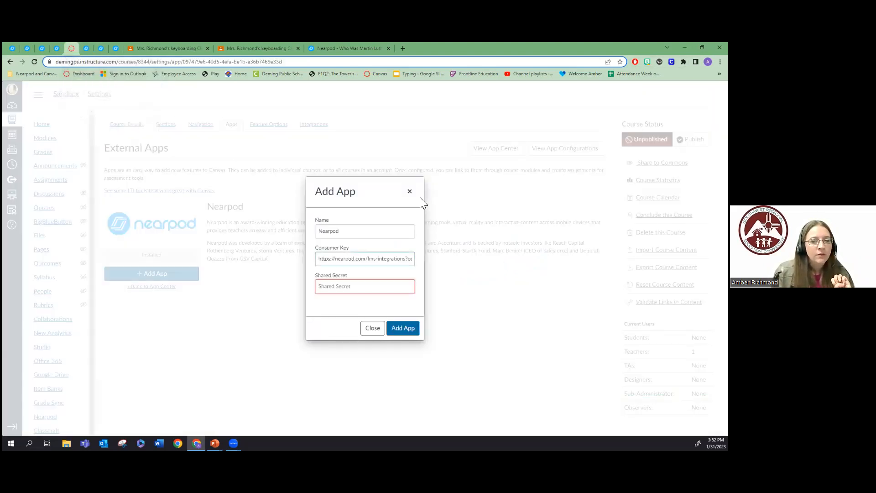
pyautogui.click(409, 192)
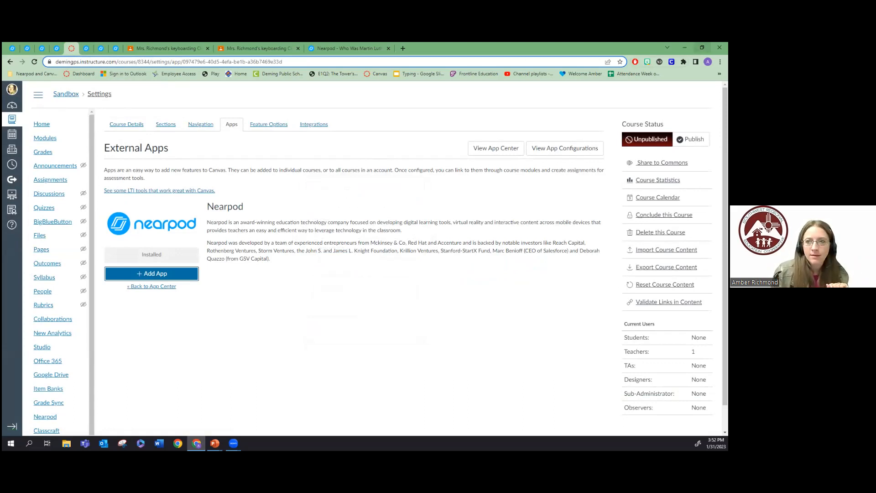
# Switch to the PowerPoint slideshow and advance it to the "Speed Grader with Nearpod" slide
pyautogui.click(684, 48)
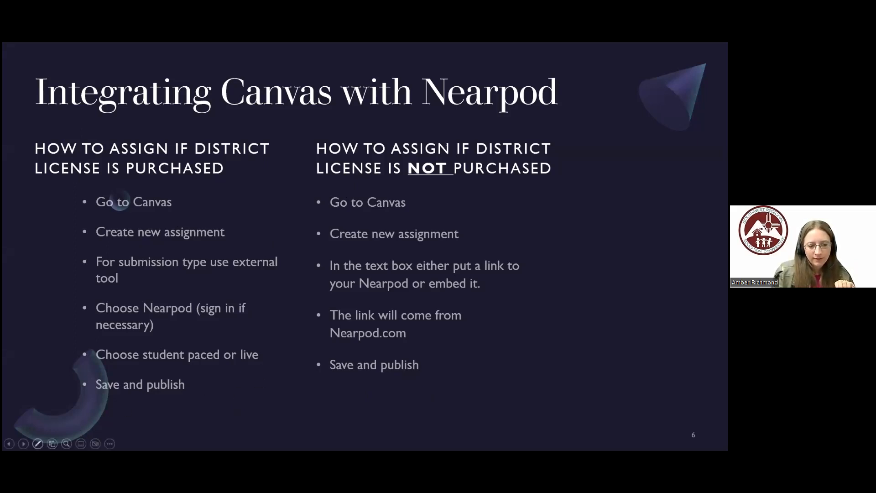
pyautogui.click(23, 443)
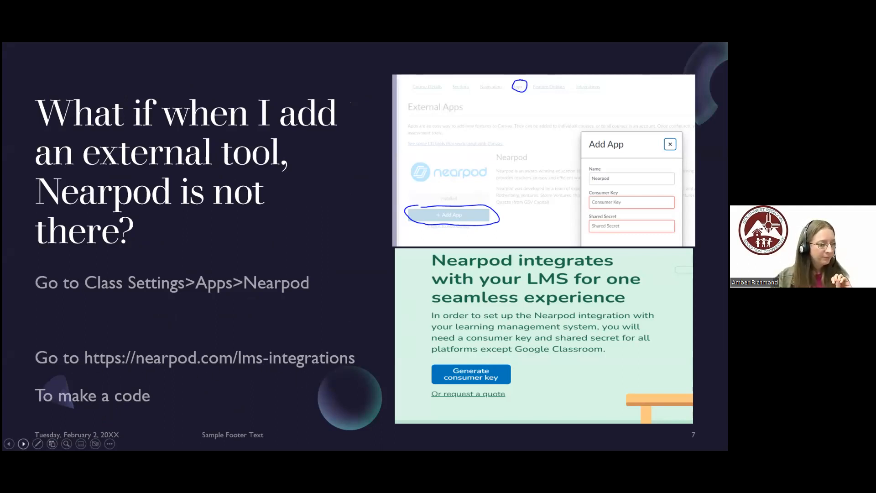
pyautogui.click(23, 443)
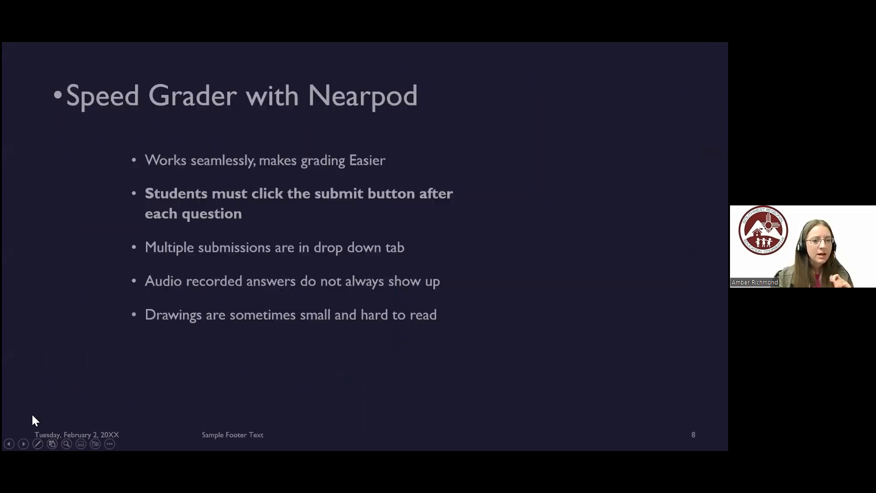
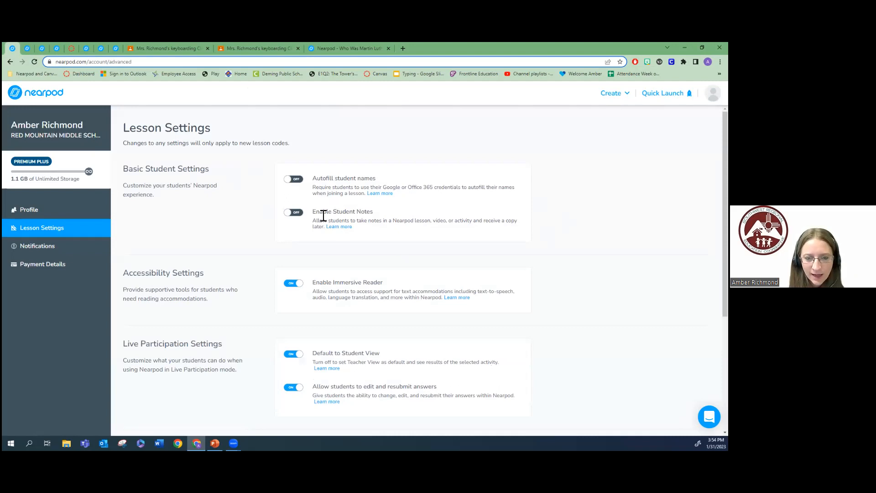
# Review the Nearpod lesson settings down to the Student-Paced options, and glance at the plan comparison page
pyautogui.scroll(-2, 331, 277)
pyautogui.scroll(-3, 331, 276)
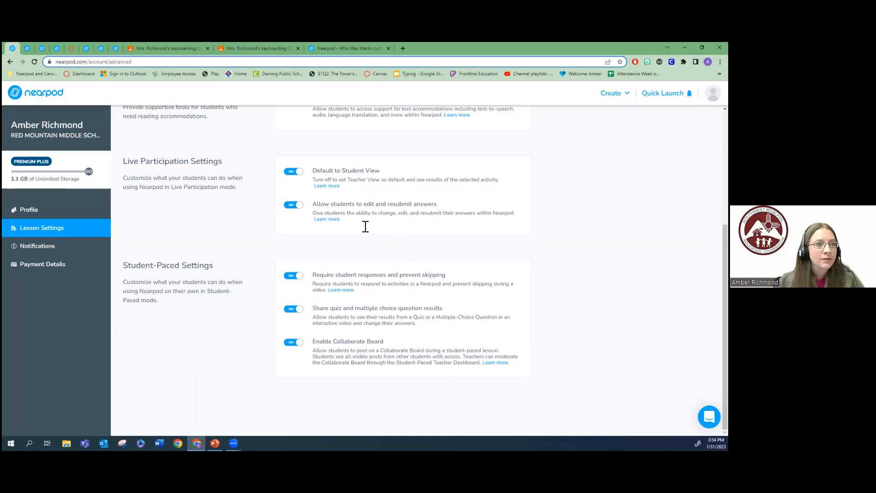
pyautogui.click(26, 50)
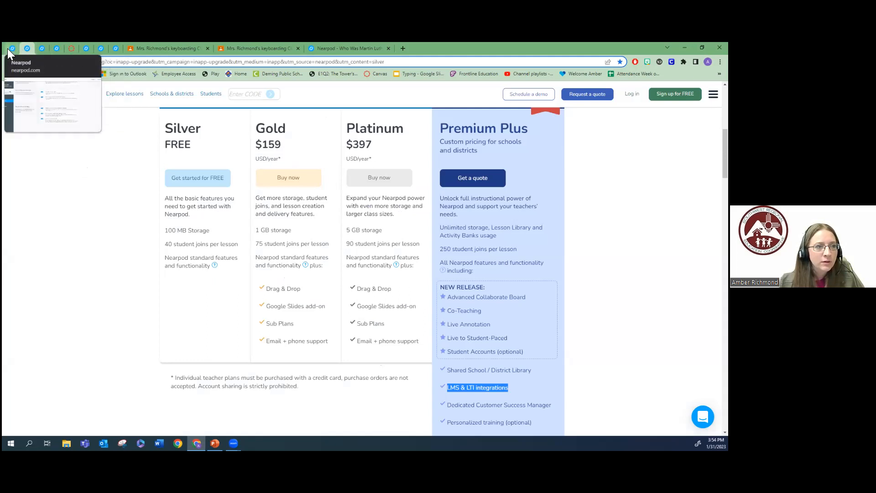
pyautogui.click(10, 48)
# Open the "Nearpod with Canvas" assignment in Canvas, join its lesson, and try advancing past the collaborate board without responding
pyautogui.click(66, 49)
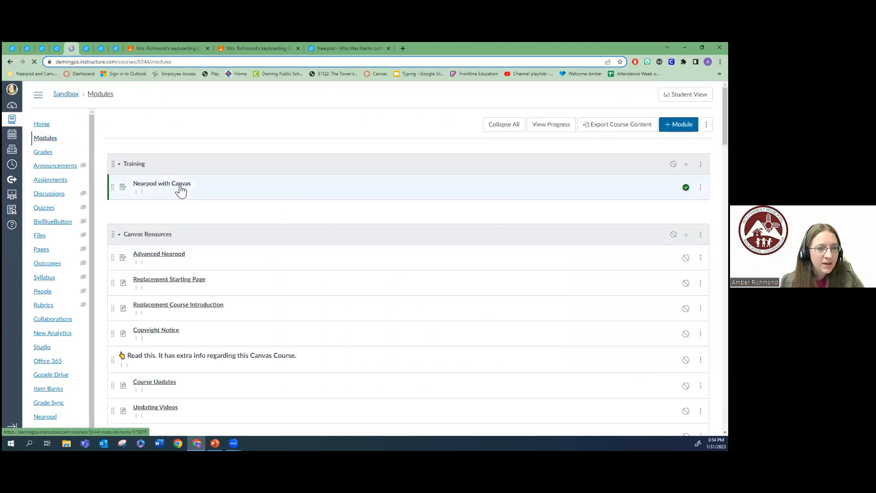
pyautogui.click(180, 184)
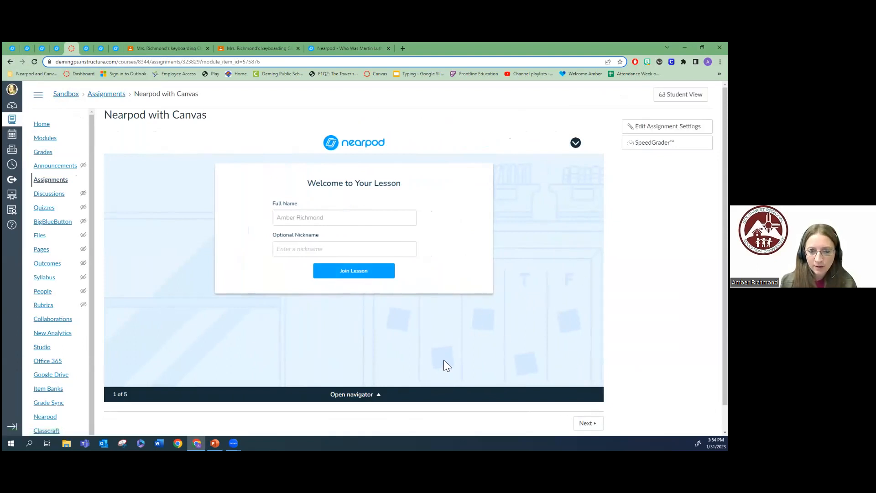
pyautogui.click(346, 277)
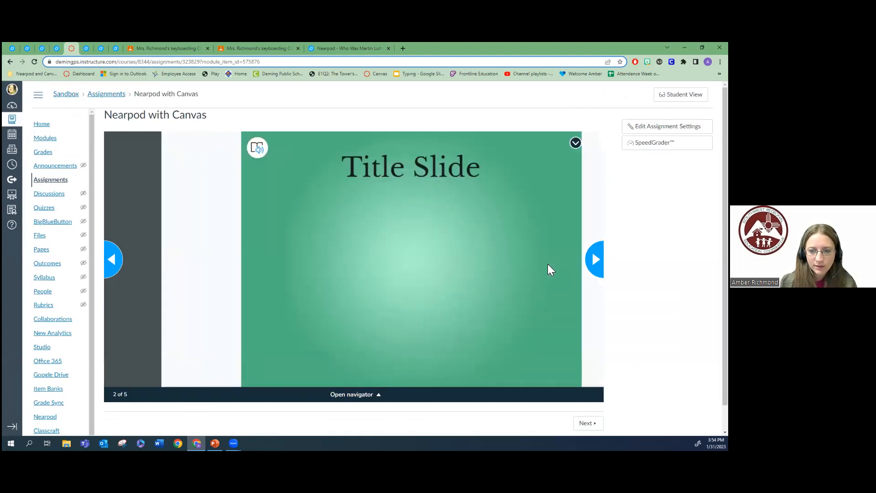
pyautogui.click(592, 260)
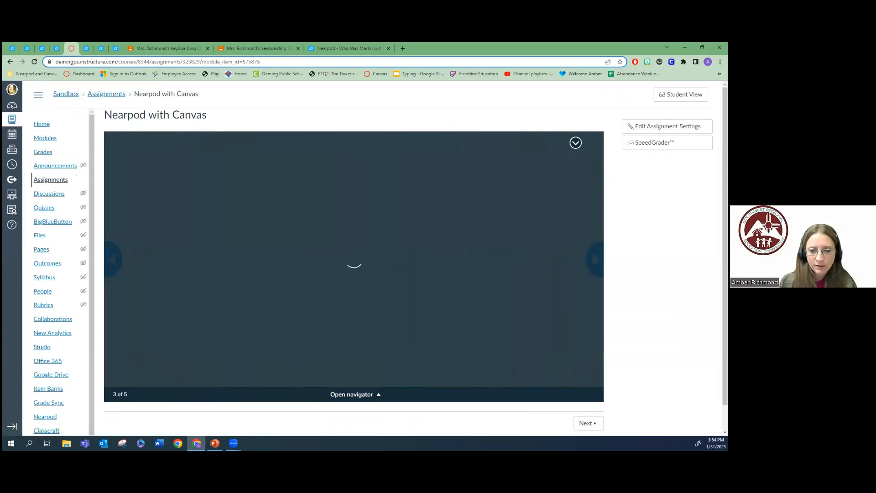
pyautogui.click(593, 259)
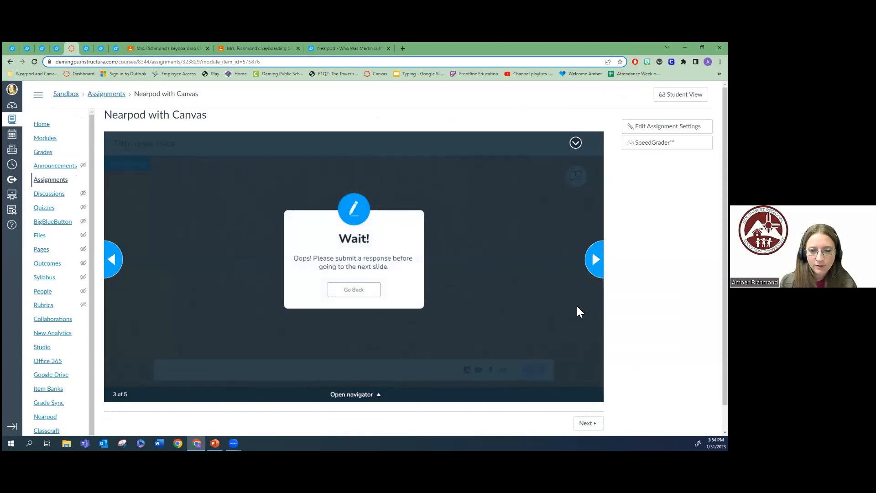
pyautogui.click(353, 292)
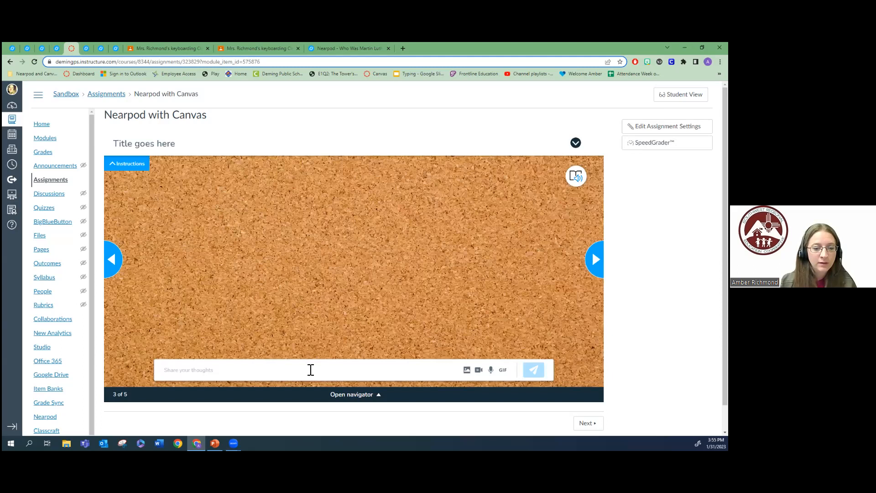
# Post "answer" on the collaborate board and advance to the open-ended question slide
pyautogui.click(328, 369)
pyautogui.write('answer')
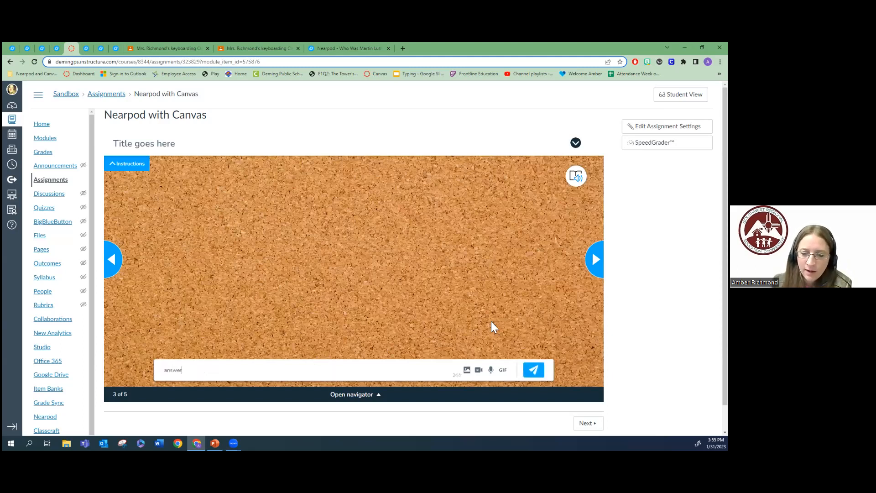
pyautogui.click(532, 370)
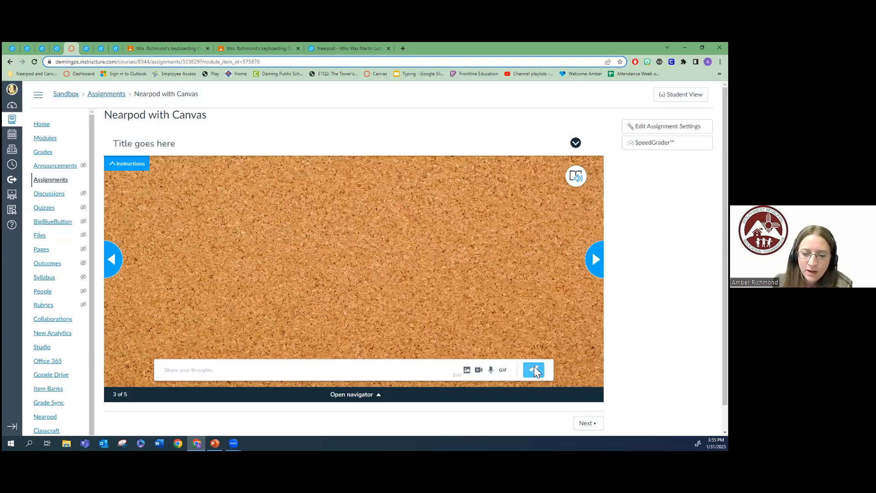
pyautogui.click(591, 252)
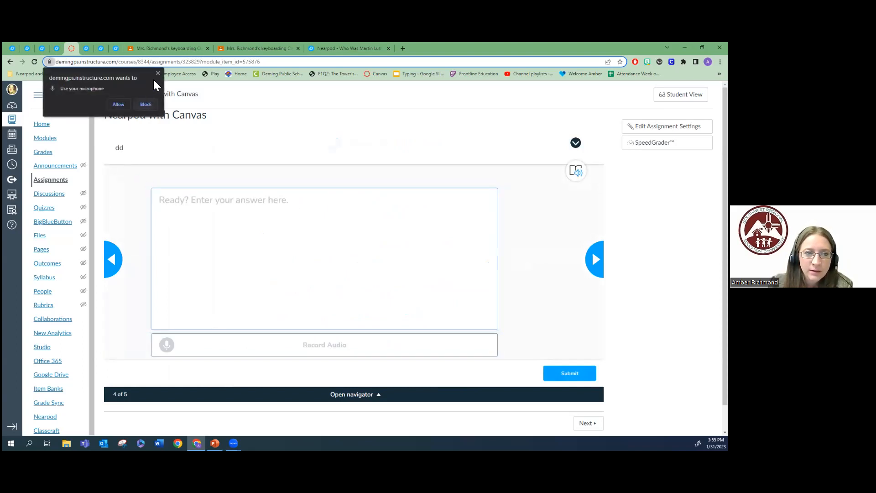
# Submit "s" as the open-ended answer after dismissing the microphone request, and open the assignment in SpeedGrader
pyautogui.click(158, 73)
pyautogui.click(403, 295)
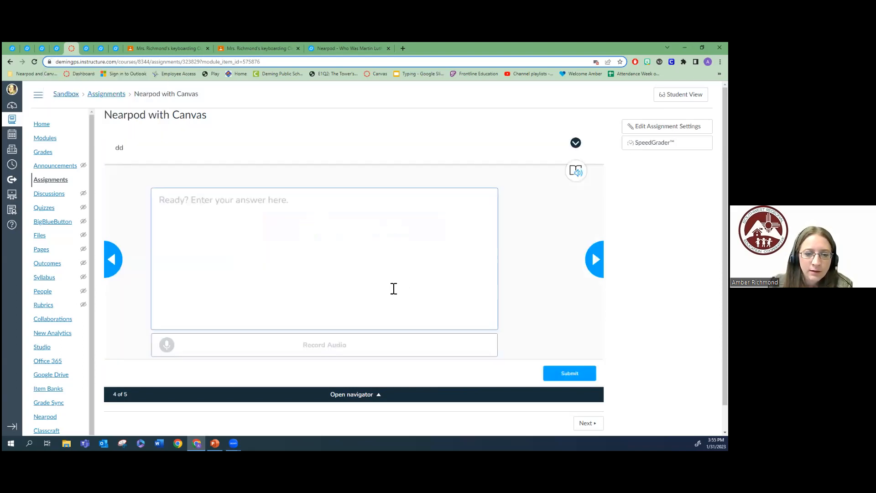
pyautogui.click(211, 225)
pyautogui.write('s')
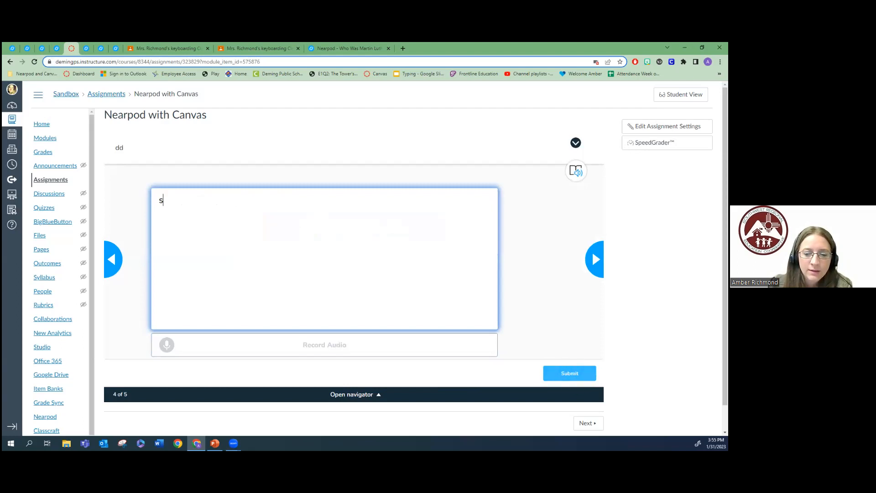
pyautogui.click(574, 374)
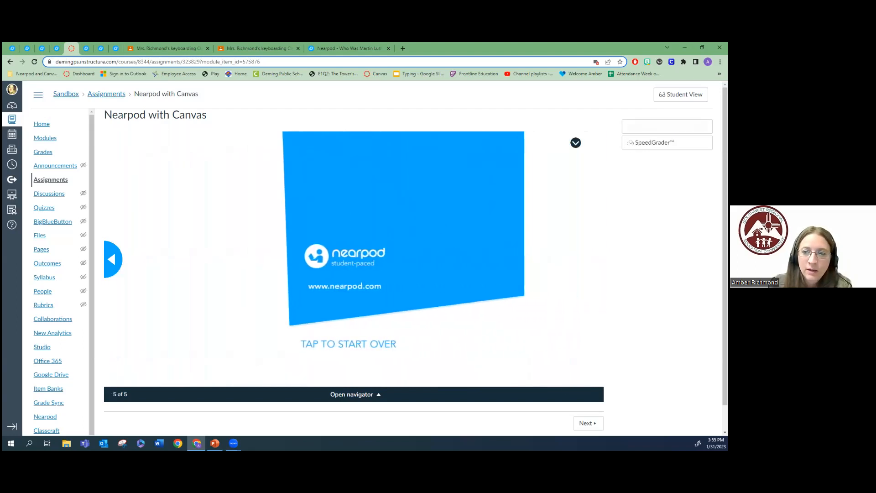
pyautogui.click(666, 142)
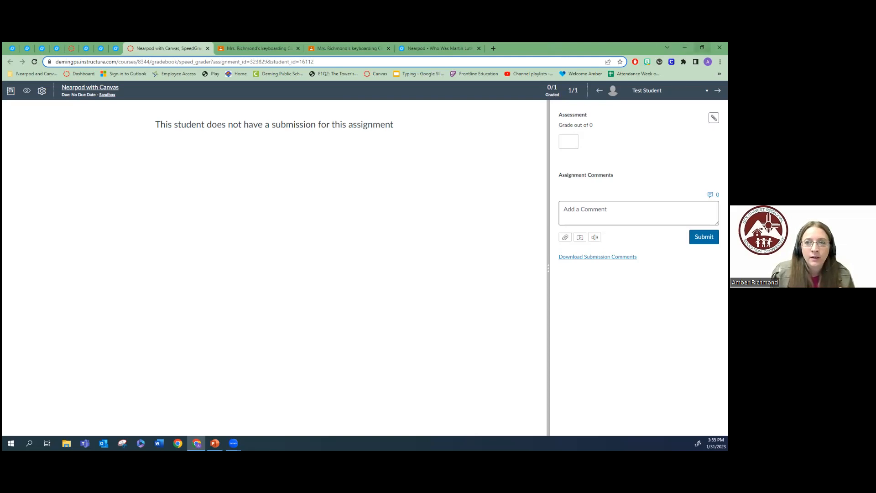
# Switch to the PowerPoint slideshow and page from the SpeedGrader slide through the post-session report examples to the Nearpod reports summary slide
pyautogui.click(684, 48)
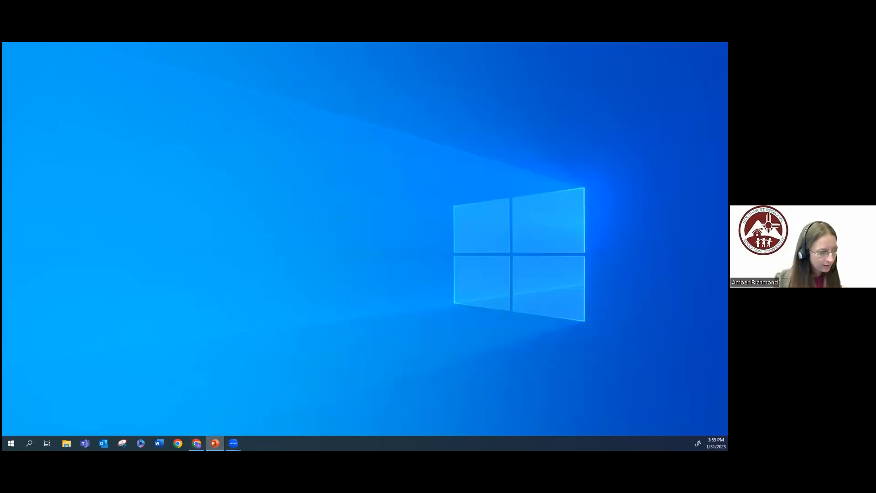
pyautogui.click(215, 443)
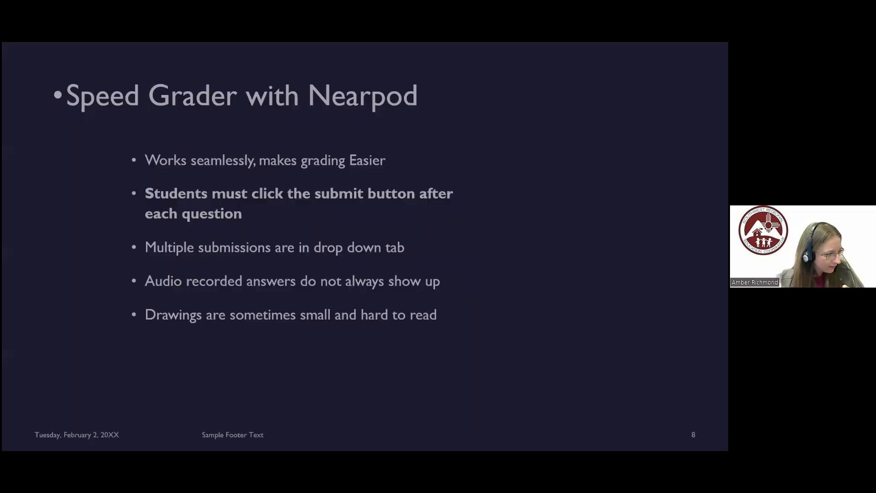
pyautogui.click(207, 354)
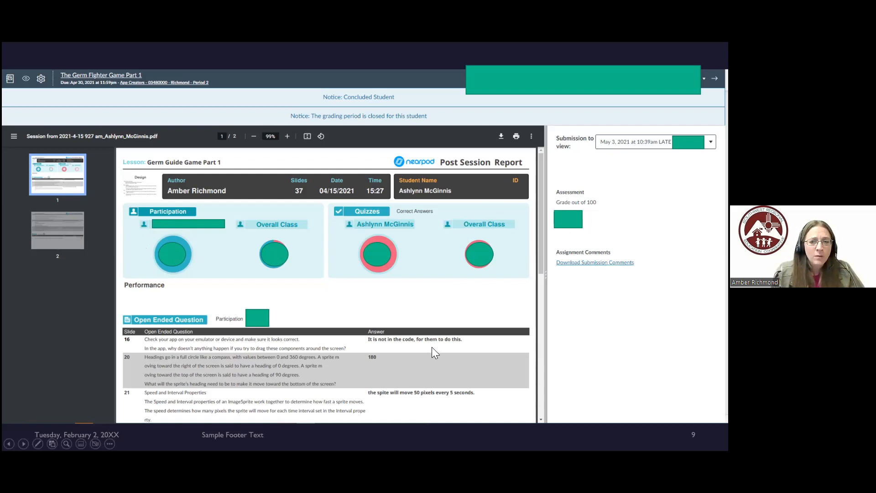
pyautogui.scroll(-2, 420, 363)
pyautogui.scroll(2, 419, 363)
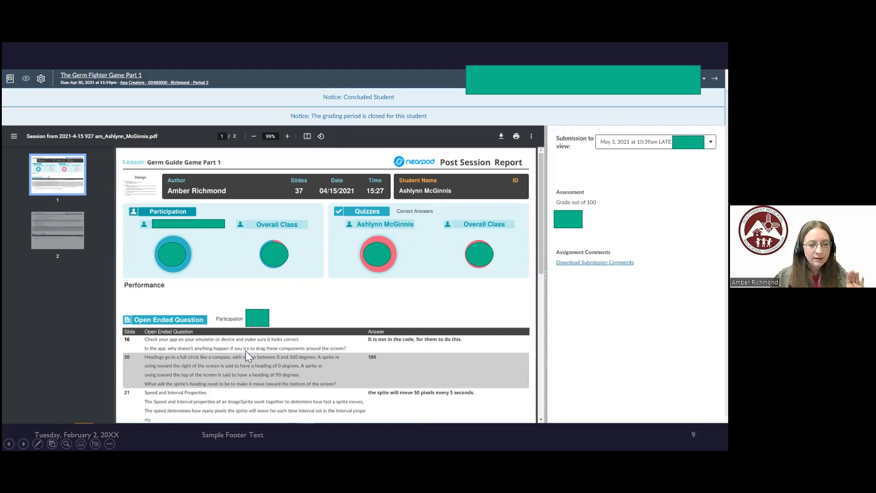
pyautogui.click(382, 340)
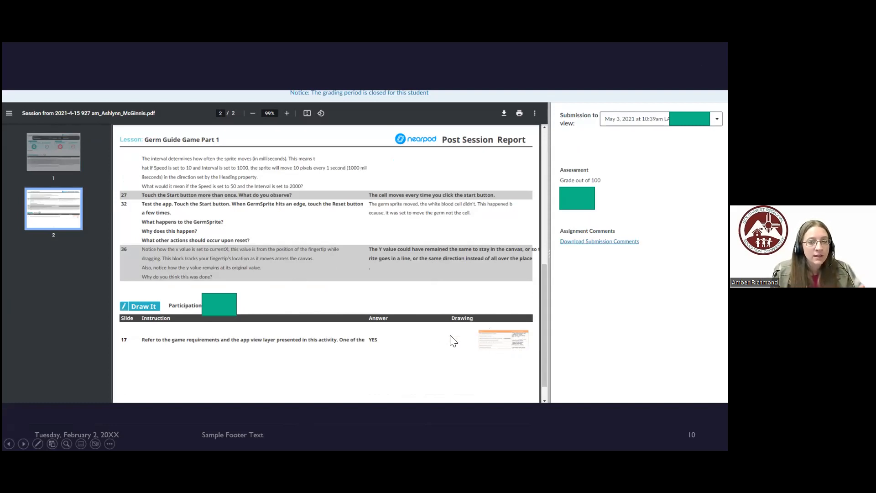
pyautogui.click(398, 303)
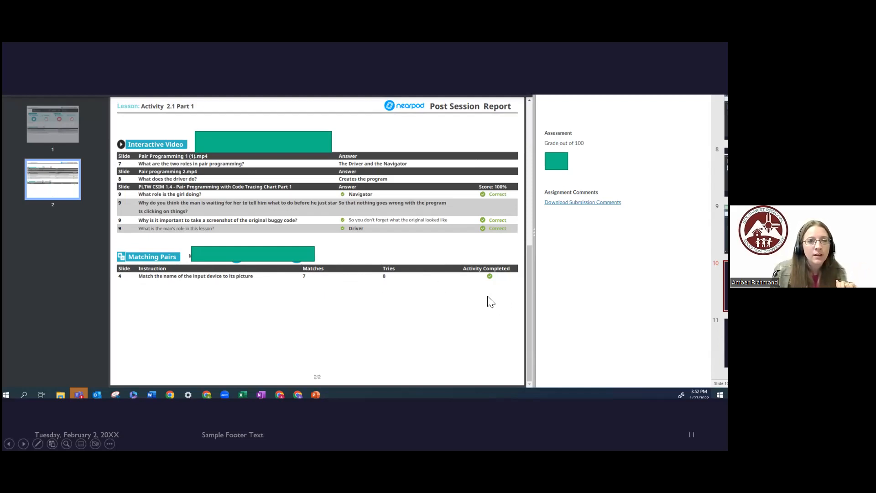
pyautogui.click(460, 288)
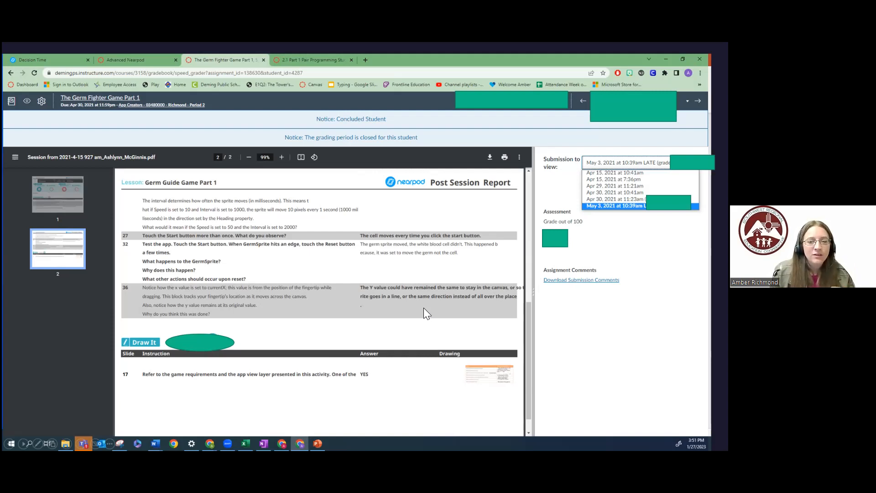
pyautogui.hotkey('alt', 'Tab')
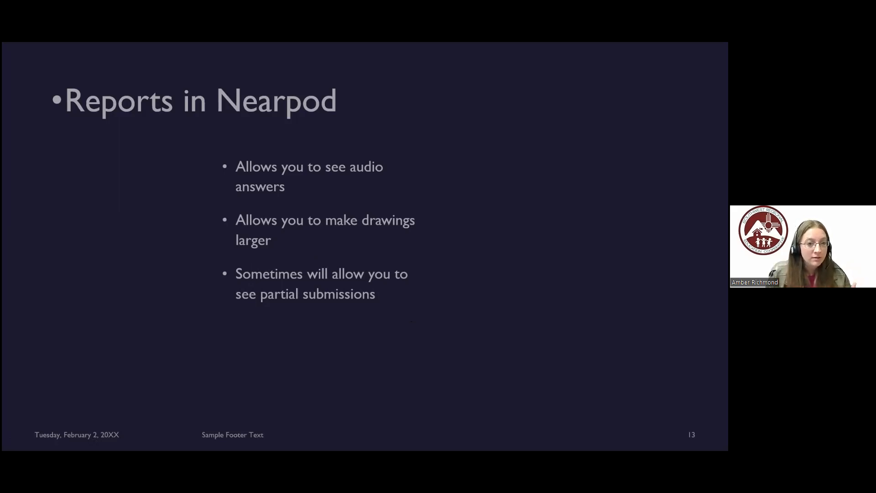
pyautogui.click(291, 191)
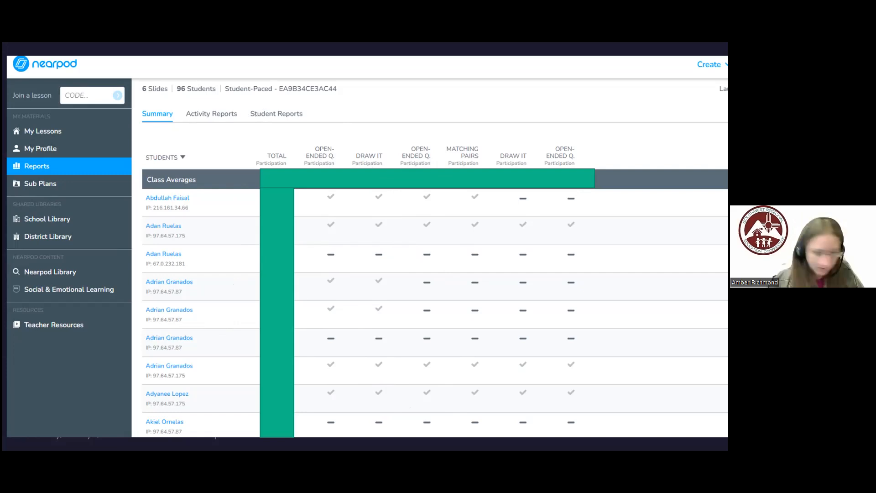
# Switch back to Chrome and view the Matching Pairs activity report of the Decision Time lesson in Nearpod
pyautogui.hotkey('alt', 'Tab')
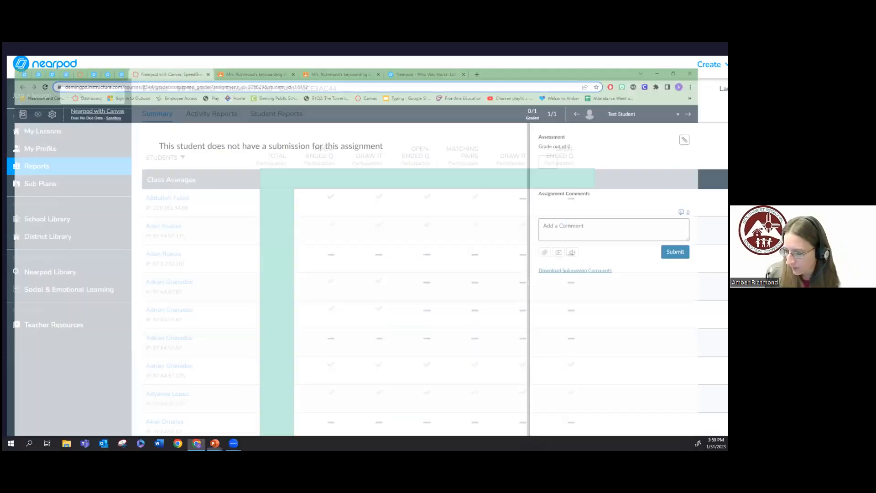
pyautogui.click(86, 48)
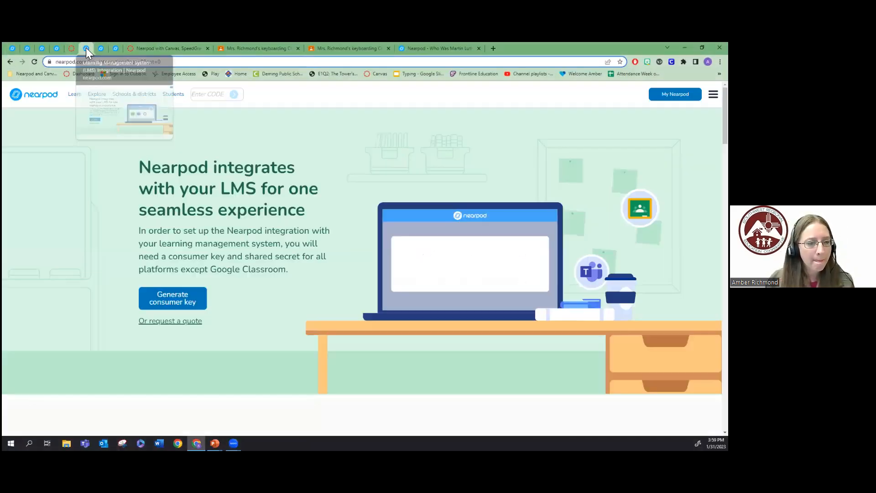
pyautogui.click(96, 47)
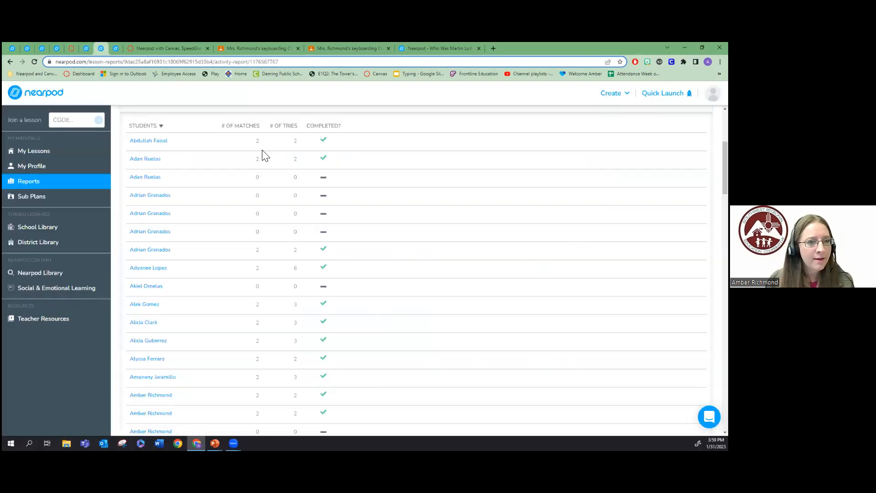
pyautogui.scroll(3, 199, 146)
pyautogui.scroll(2, 192, 183)
pyautogui.scroll(-2, 190, 178)
pyautogui.scroll(1, 192, 179)
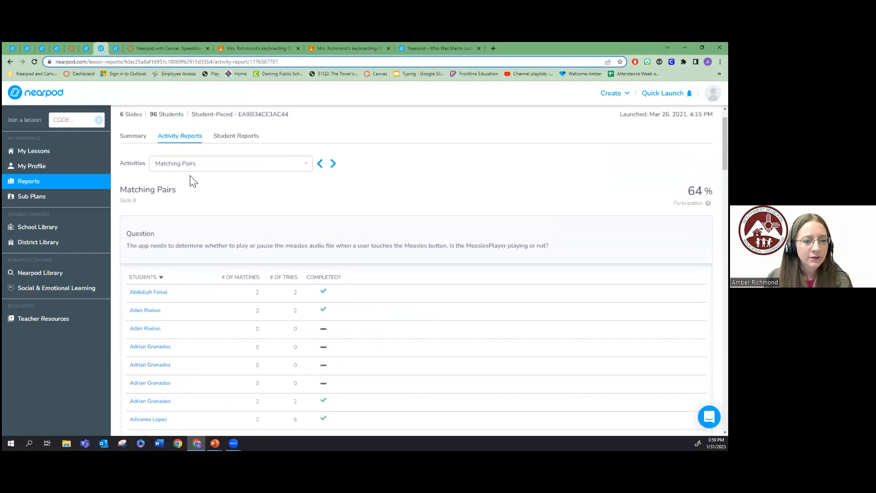
# Select the Open-Ended Question activity report, retry and reload it, and sign back in to Nearpod with the teacher's Google account
pyautogui.click(188, 173)
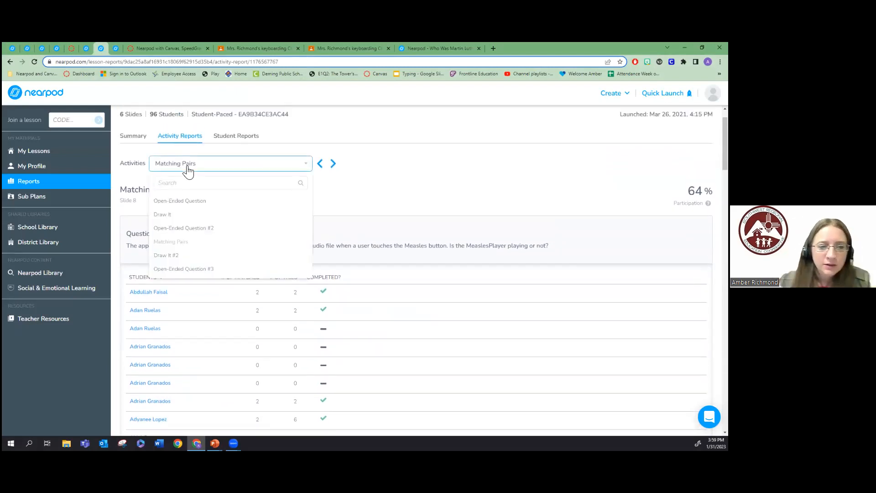
pyautogui.click(184, 203)
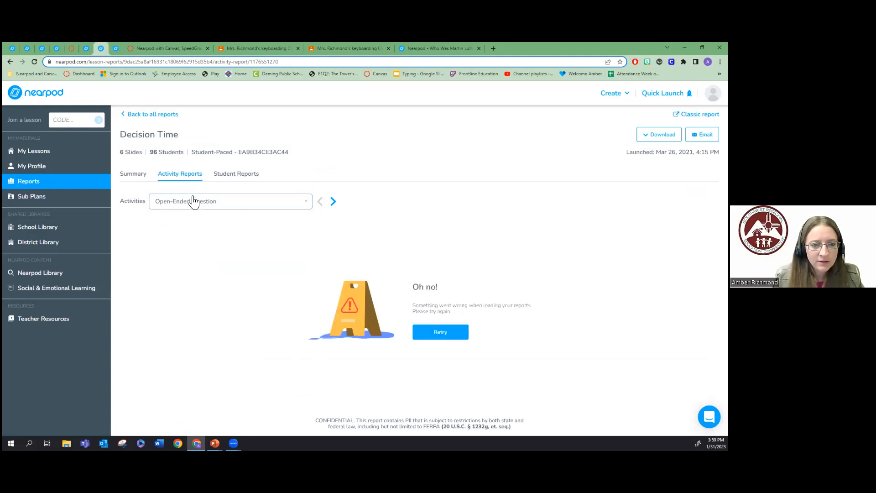
pyautogui.click(445, 336)
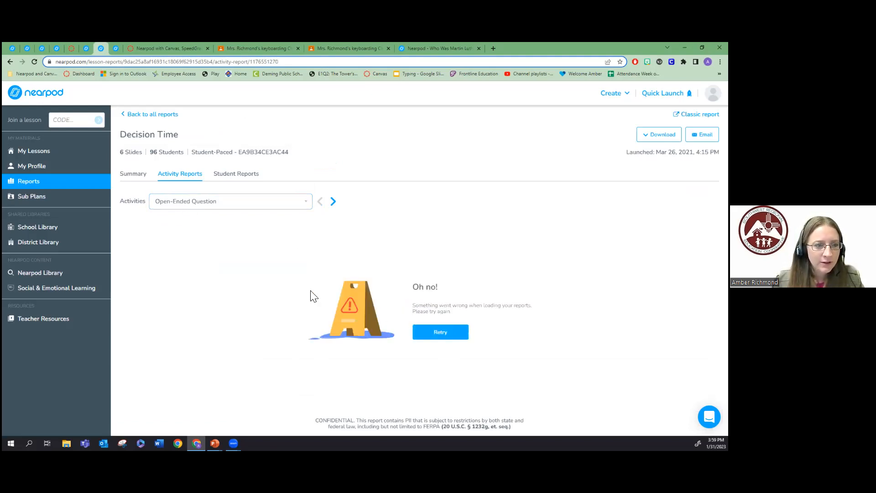
pyautogui.click(35, 61)
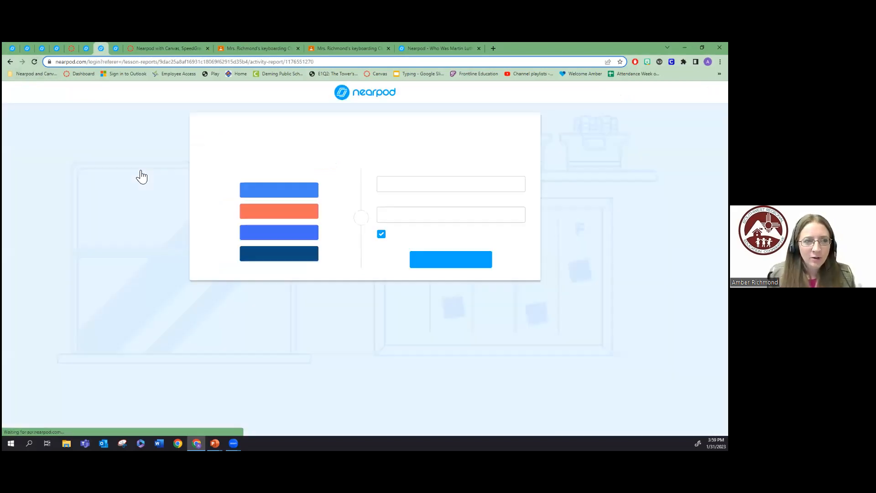
pyautogui.click(260, 208)
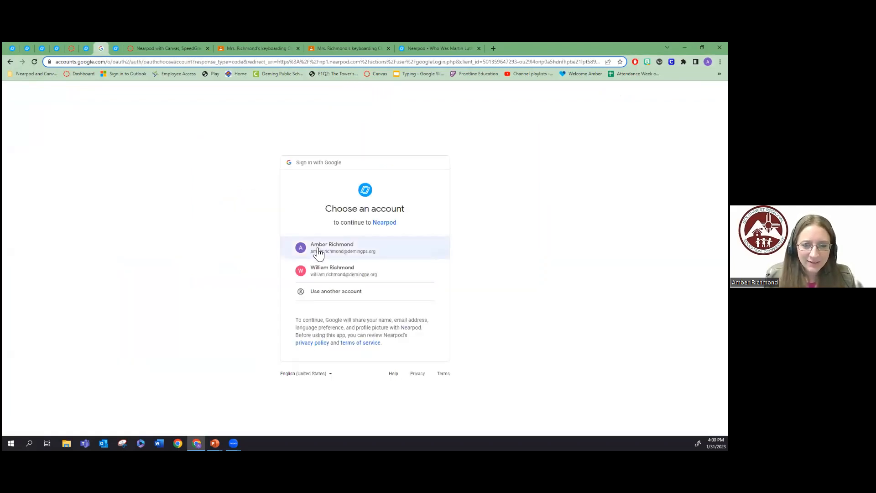
pyautogui.click(315, 249)
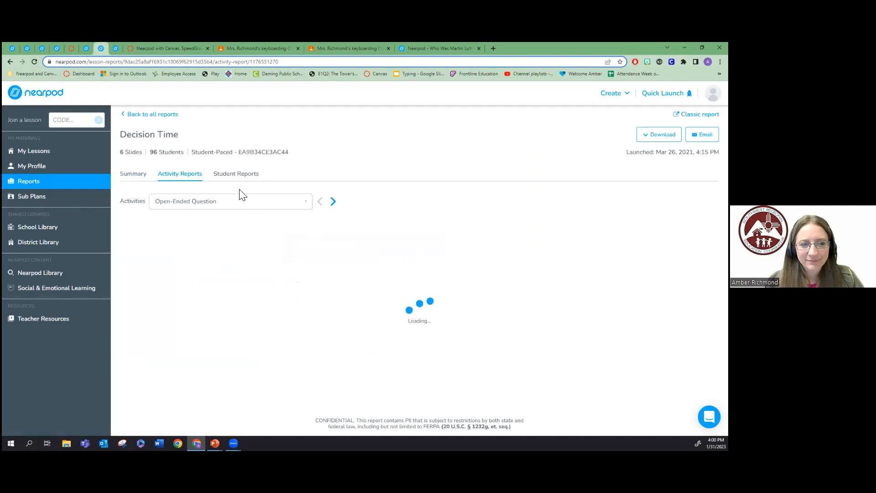
# Examine the students' answers in the Open-Ended Question report and return to its activity selector
pyautogui.scroll(-1, 237, 238)
pyautogui.scroll(-3, 265, 241)
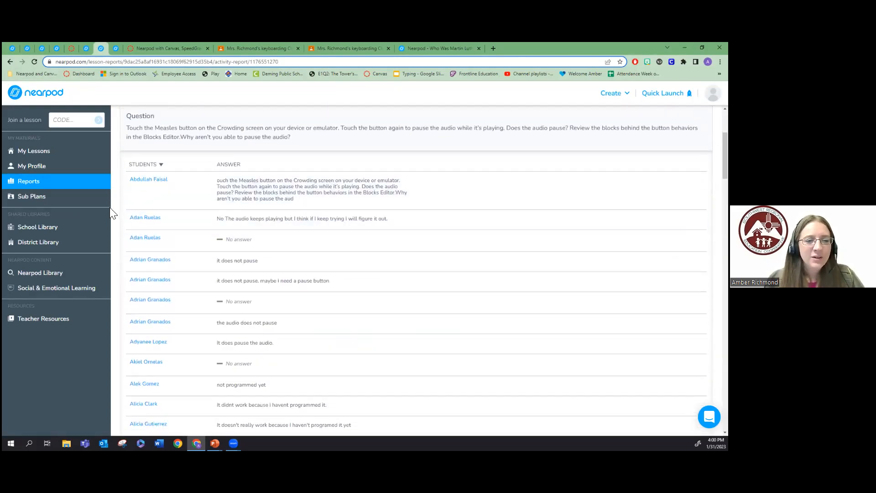
pyautogui.scroll(-7, 336, 237)
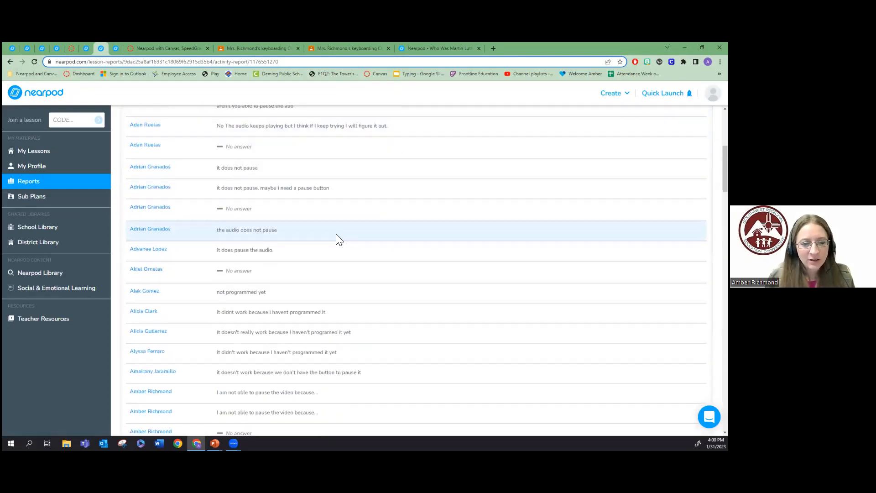
pyautogui.scroll(-6, 352, 313)
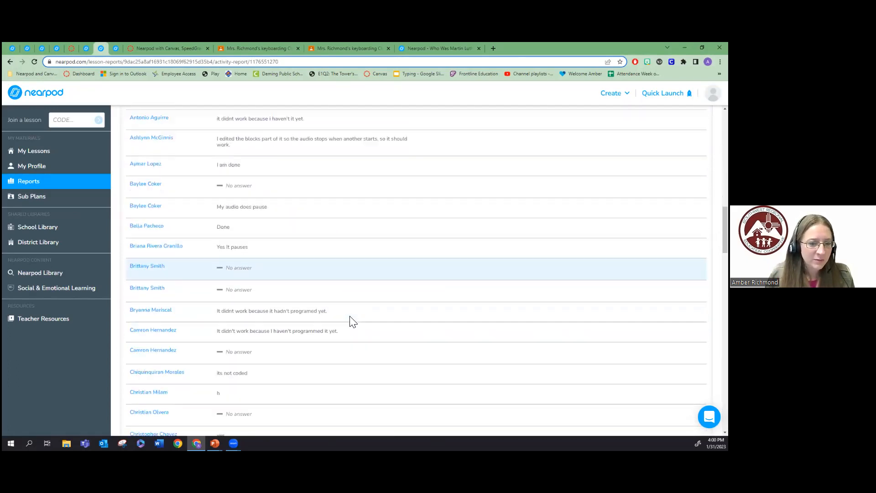
pyautogui.scroll(2, 224, 168)
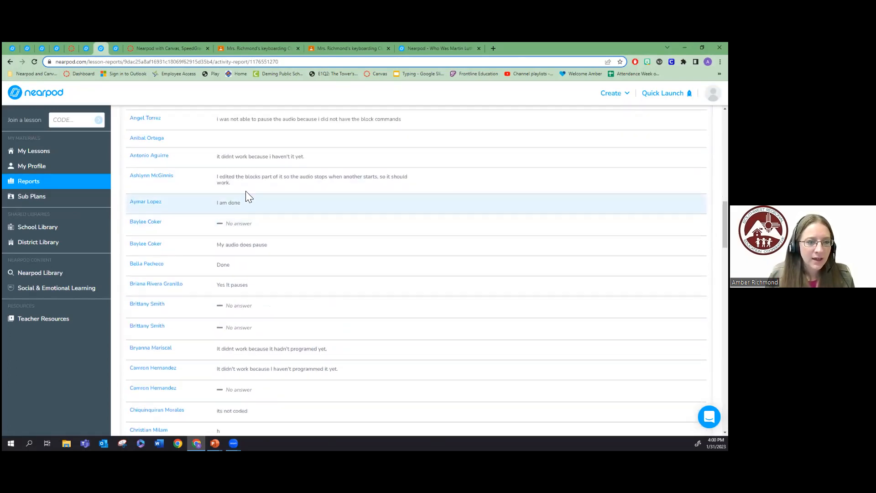
pyautogui.scroll(-4, 271, 203)
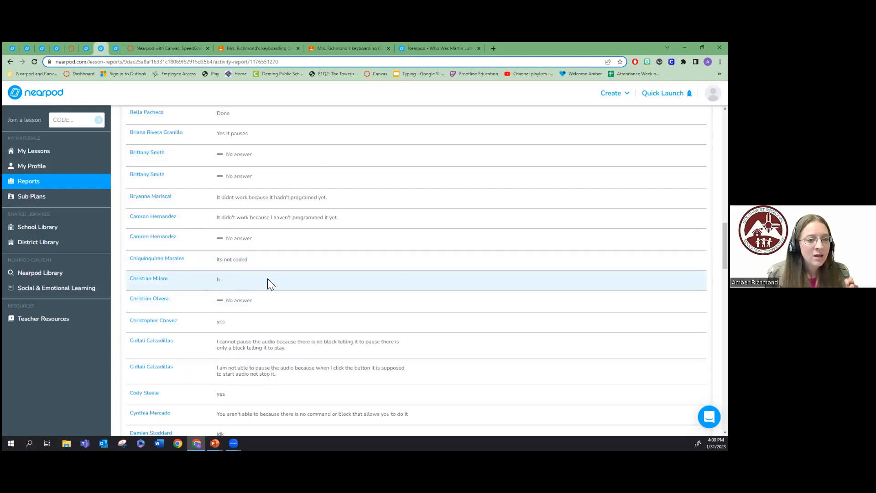
pyautogui.scroll(-3, 292, 278)
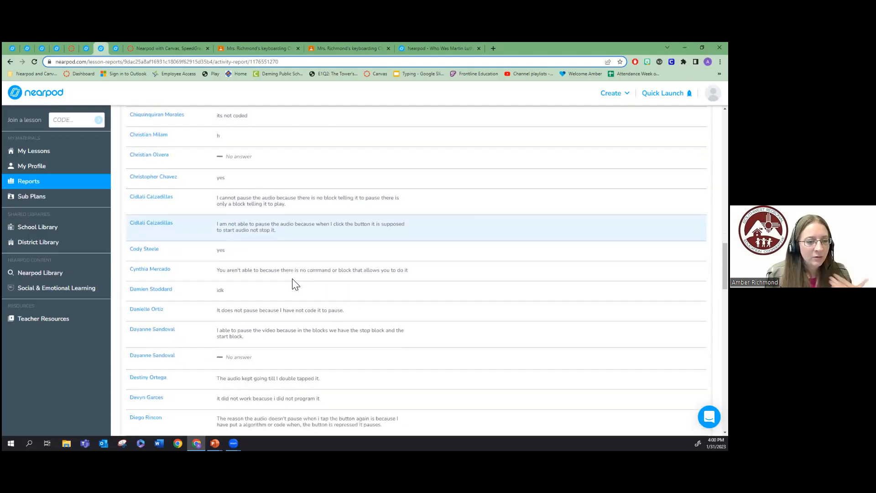
pyautogui.scroll(-2, 295, 284)
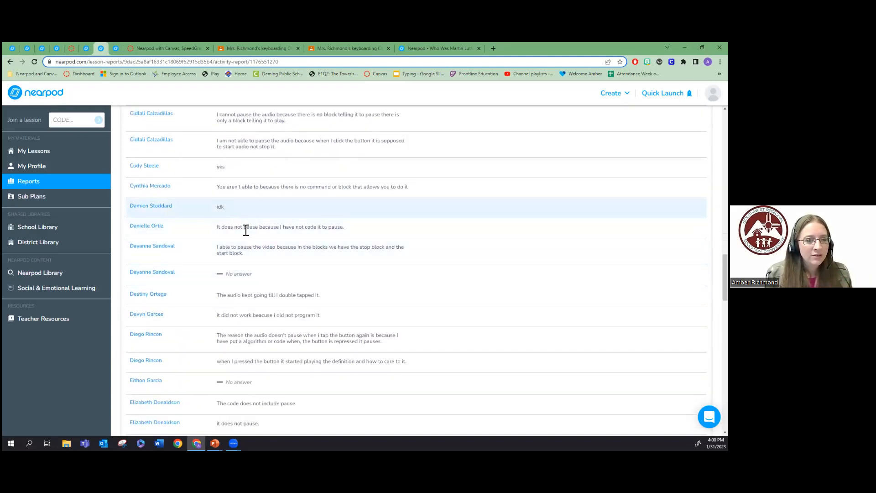
pyautogui.scroll(-3, 301, 346)
pyautogui.scroll(15, 299, 315)
pyautogui.scroll(10, 295, 296)
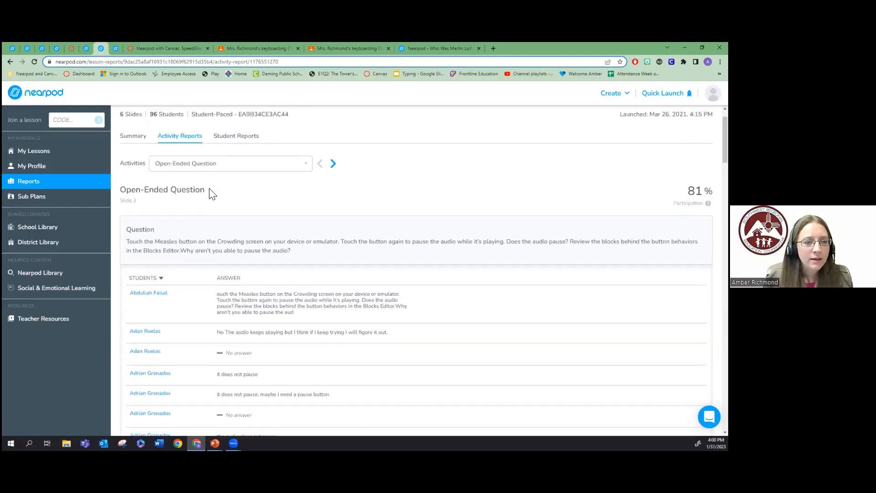
# Switch the activity report to Draw It and look over the grid of student drawings
pyautogui.click(206, 165)
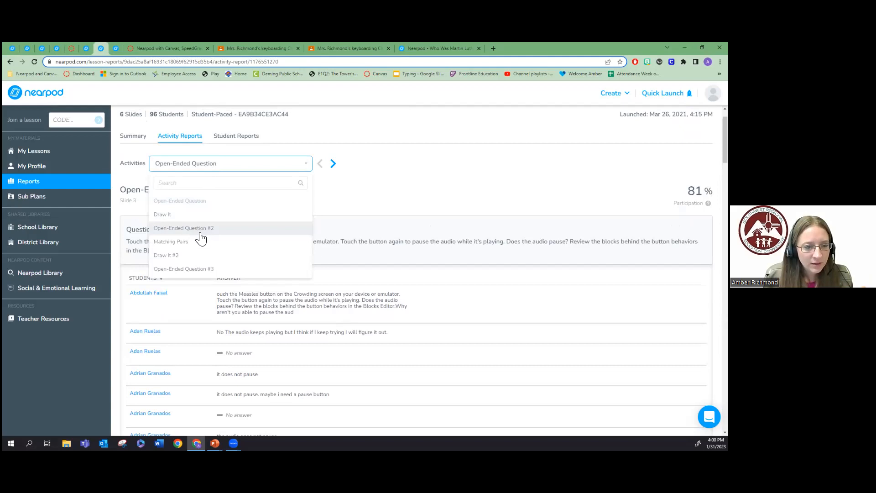
pyautogui.click(167, 217)
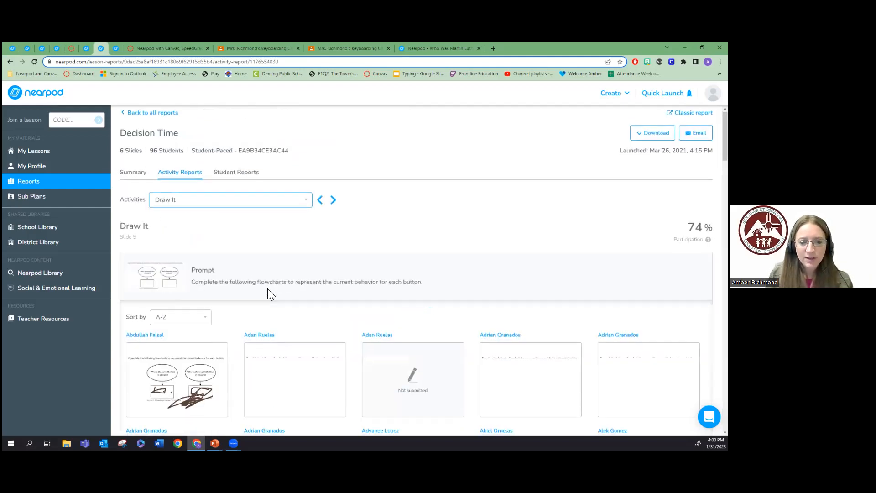
pyautogui.scroll(-2, 293, 300)
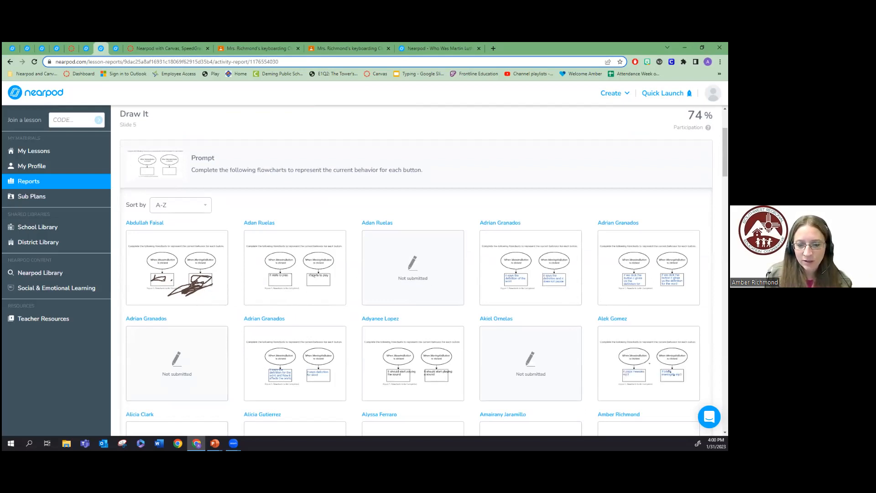
pyautogui.scroll(-5, 411, 342)
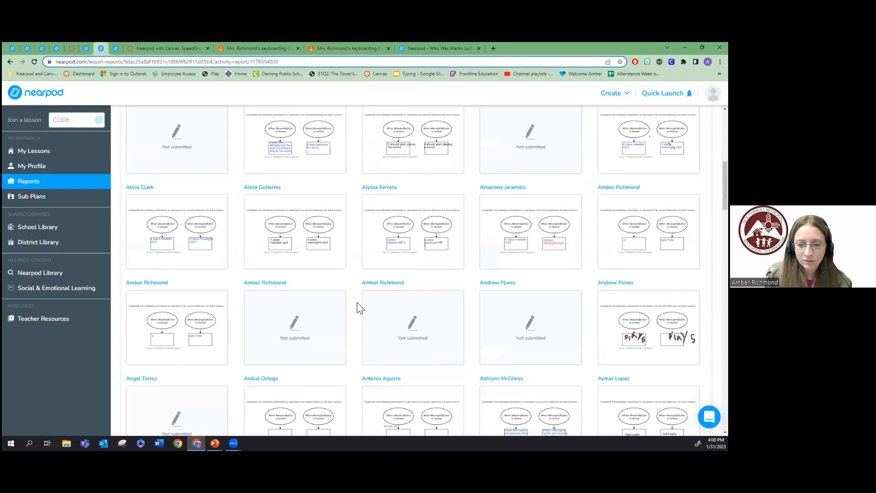
# Enlarge a student's flowchart drawing, page forward through the next submissions, and return to the start of the Draw It report
pyautogui.click(302, 230)
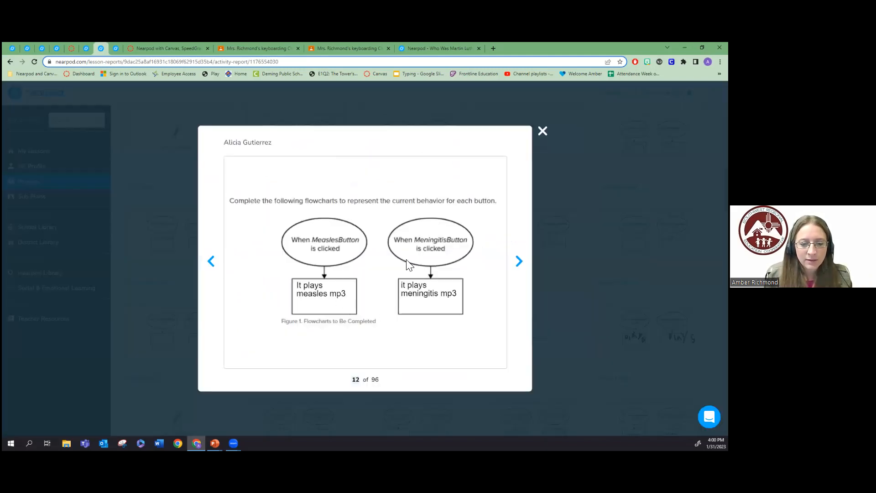
pyautogui.click(520, 262)
pyautogui.click(519, 261)
pyautogui.click(520, 262)
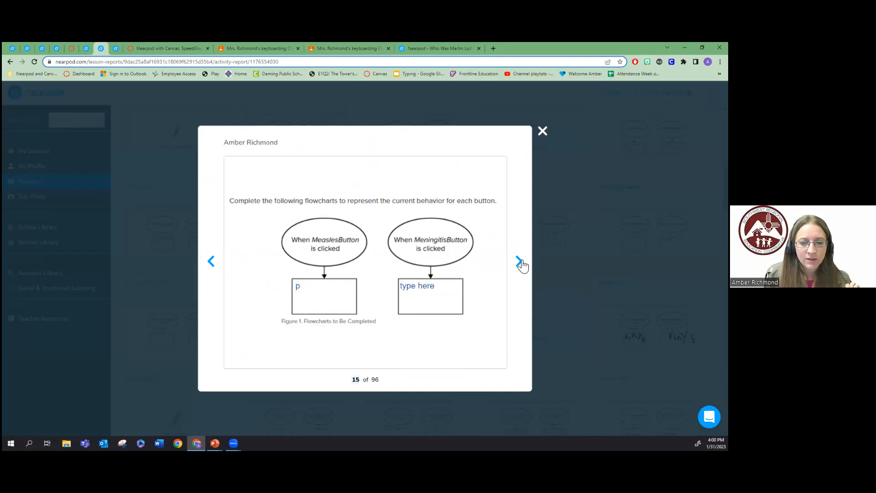
pyautogui.click(520, 261)
pyautogui.click(520, 261)
pyautogui.click(520, 261)
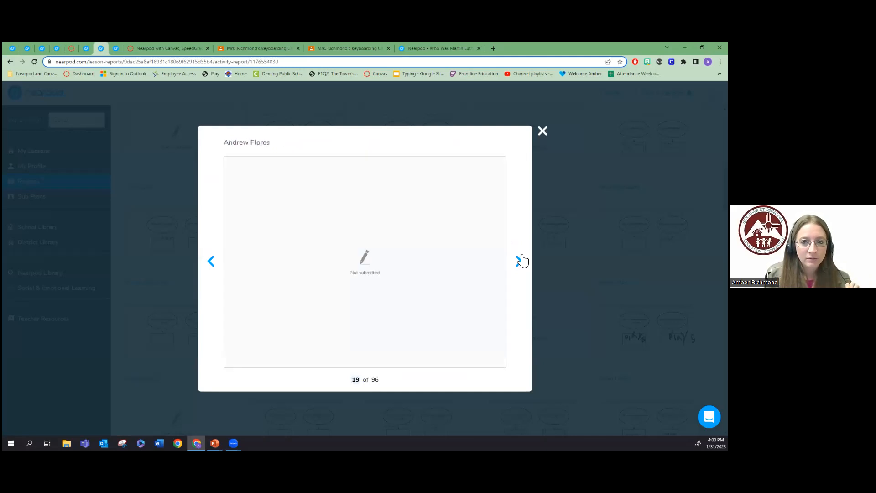
pyautogui.click(543, 132)
pyautogui.scroll(10, 356, 215)
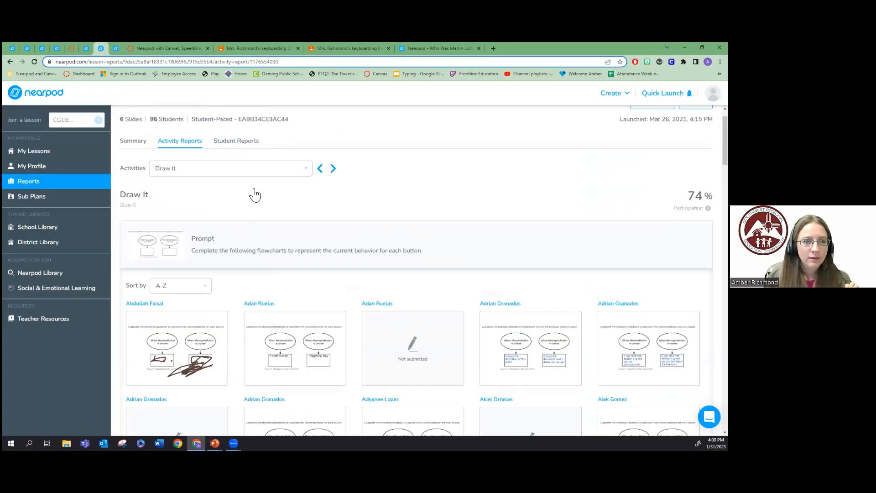
# Look over the Decision Time activity choices, examine the text and audio answers in the other open lesson report, and return to Decision Time
pyautogui.click(195, 202)
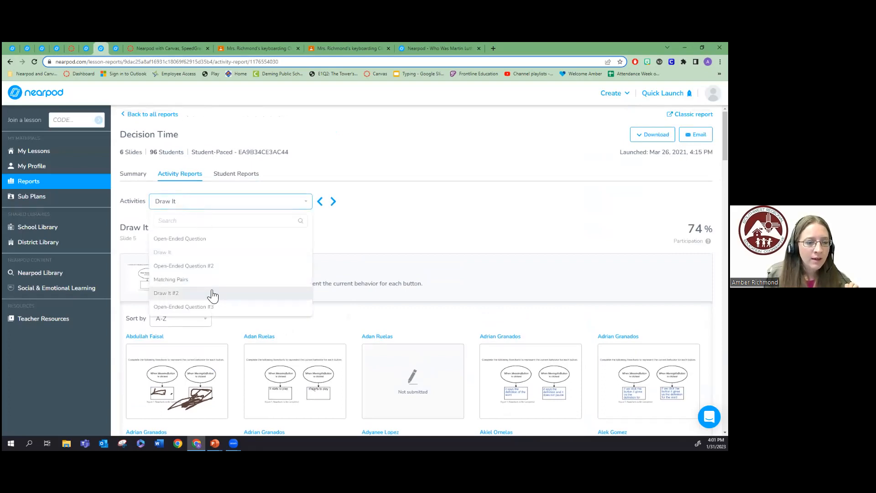
pyautogui.click(114, 48)
pyautogui.scroll(-4, 294, 295)
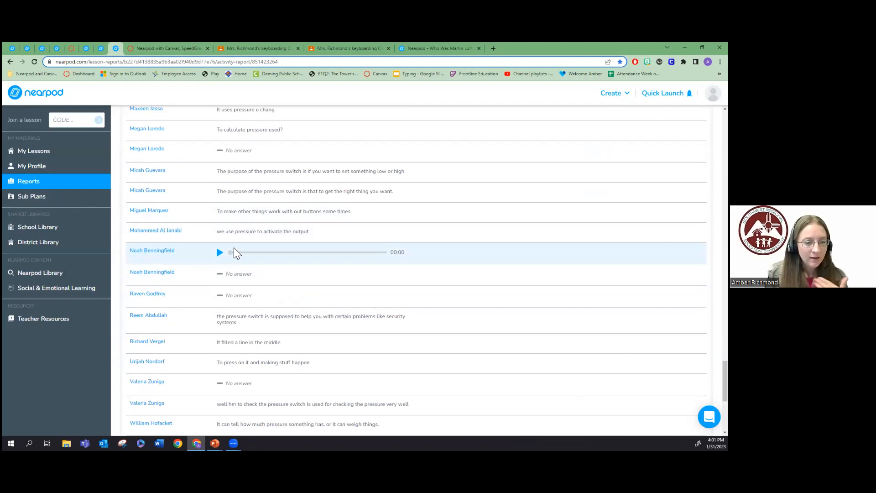
pyautogui.scroll(3, 214, 222)
pyautogui.scroll(5, 200, 205)
pyautogui.click(100, 48)
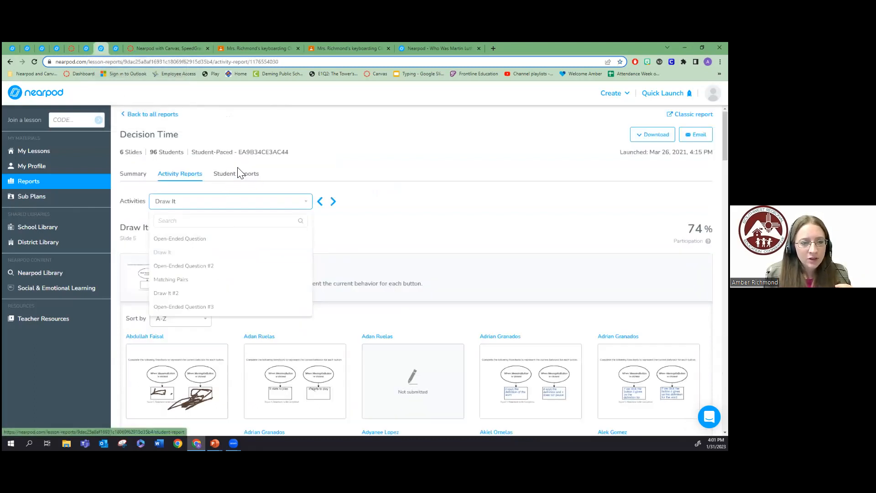
# Show the Student Reports for Decision Time and look over the first student's Open-Ended Question and Draw It responses
pyautogui.click(241, 178)
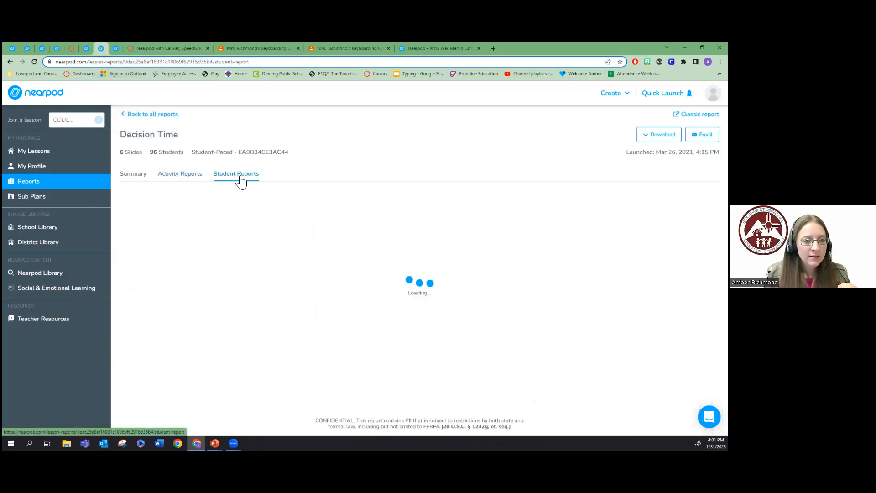
pyautogui.scroll(-3, 294, 255)
pyautogui.scroll(-3, 294, 256)
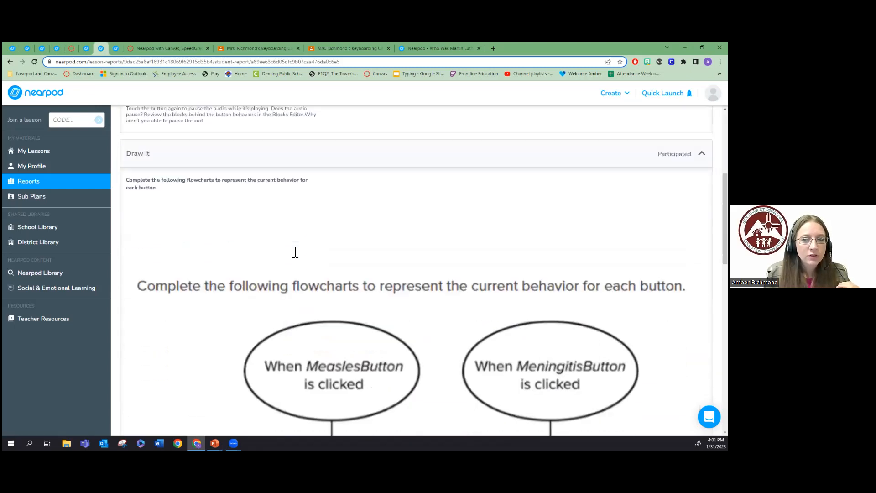
pyautogui.scroll(3, 256, 279)
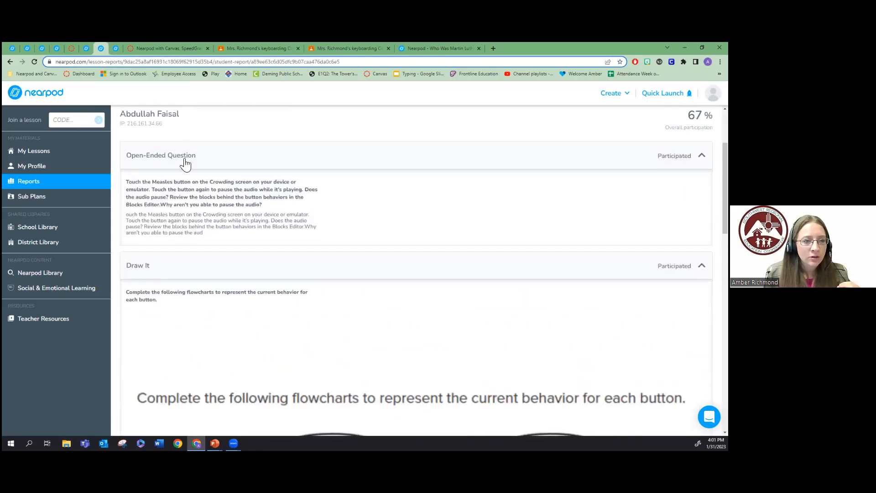
pyautogui.scroll(2, 210, 175)
# Switch the student report to a different student further down the alphabetical list
pyautogui.click(235, 164)
pyautogui.scroll(-3, 235, 253)
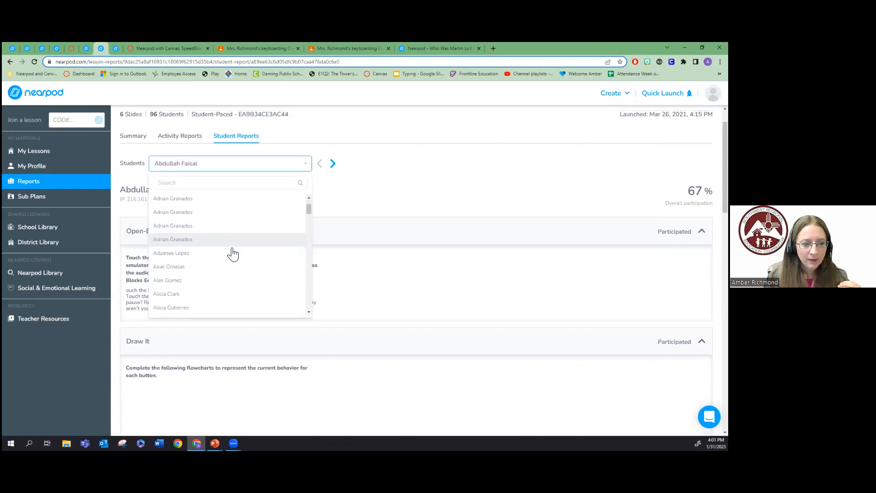
pyautogui.scroll(-3, 184, 279)
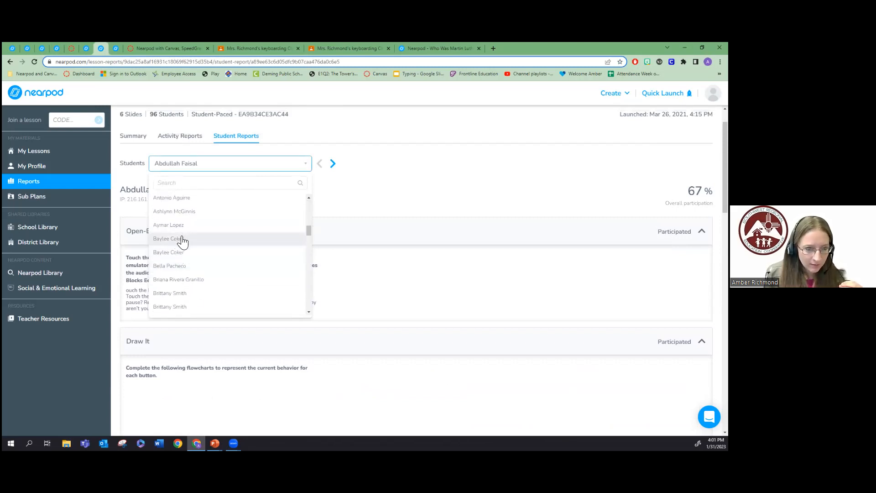
pyautogui.click(180, 212)
pyautogui.scroll(-1, 278, 255)
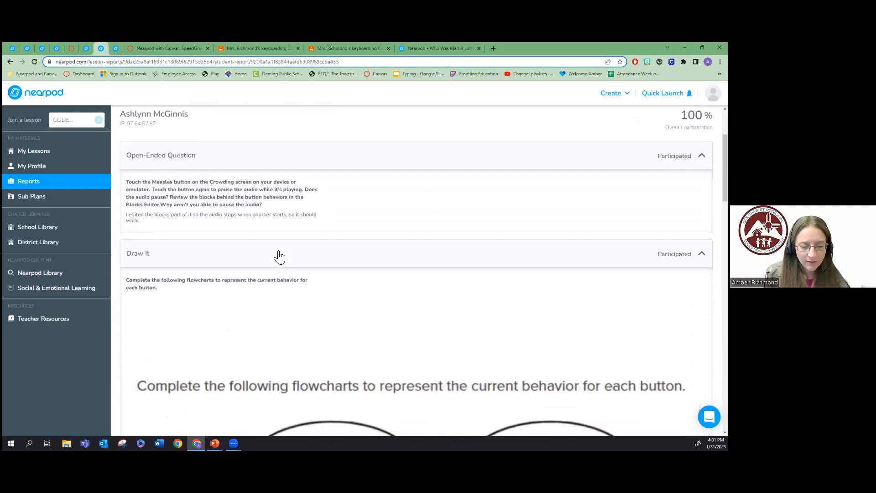
# Examine this student's responses from Open-Ended Question through Draw It #2, including the flowchart drawings, and return to the student selector
pyautogui.scroll(-5, 281, 251)
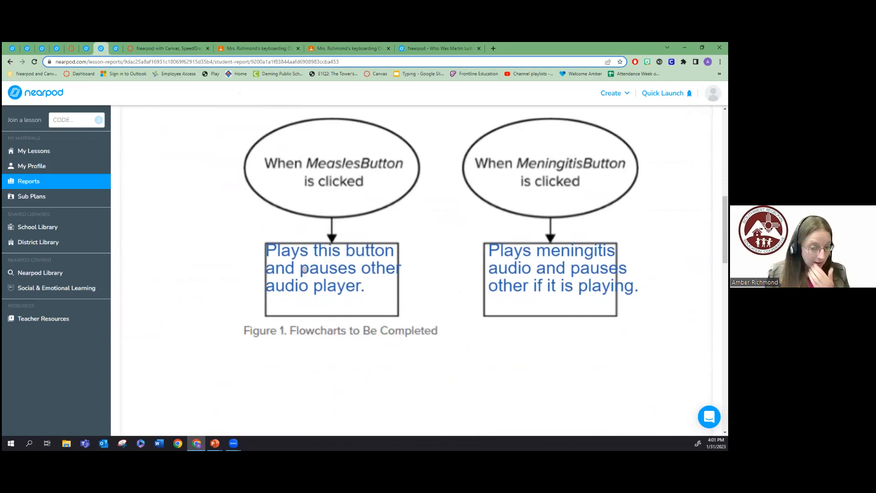
pyautogui.scroll(-3, 379, 237)
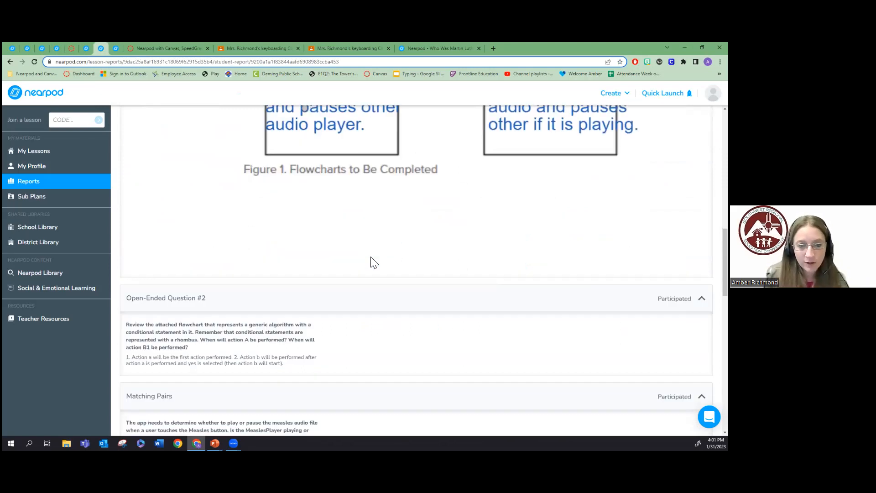
pyautogui.scroll(2, 479, 205)
pyautogui.scroll(-6, 422, 237)
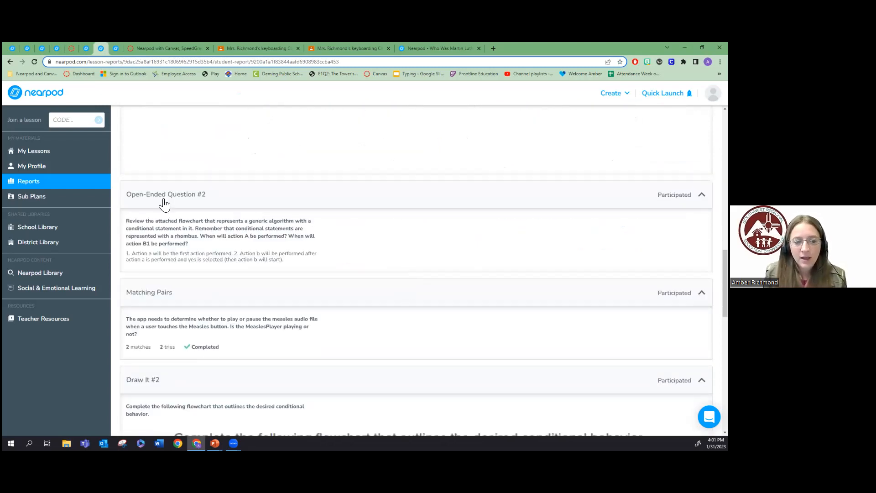
pyautogui.scroll(-2, 219, 328)
pyautogui.scroll(-12, 230, 347)
pyautogui.scroll(12, 233, 345)
pyautogui.scroll(15, 235, 349)
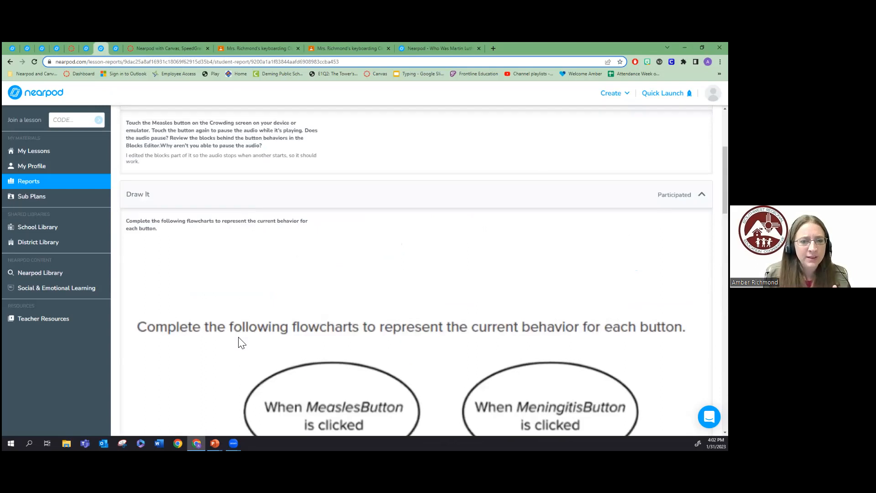
pyautogui.scroll(-2, 242, 343)
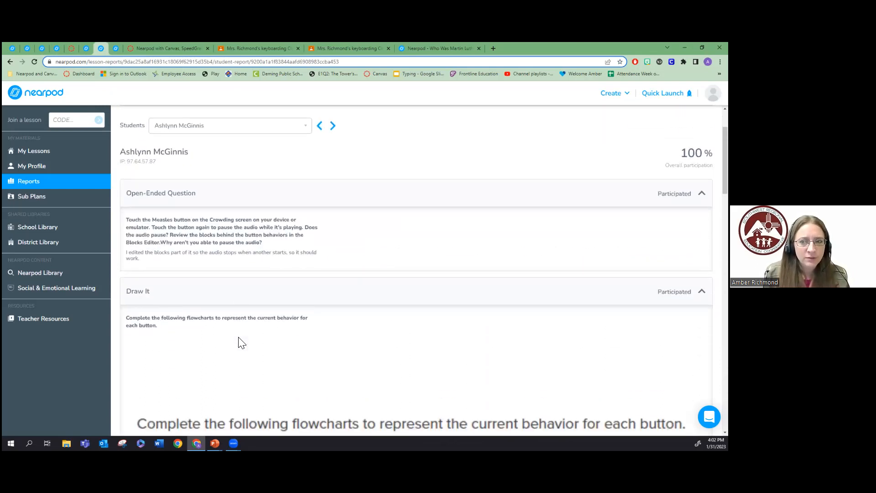
pyautogui.scroll(-5, 242, 340)
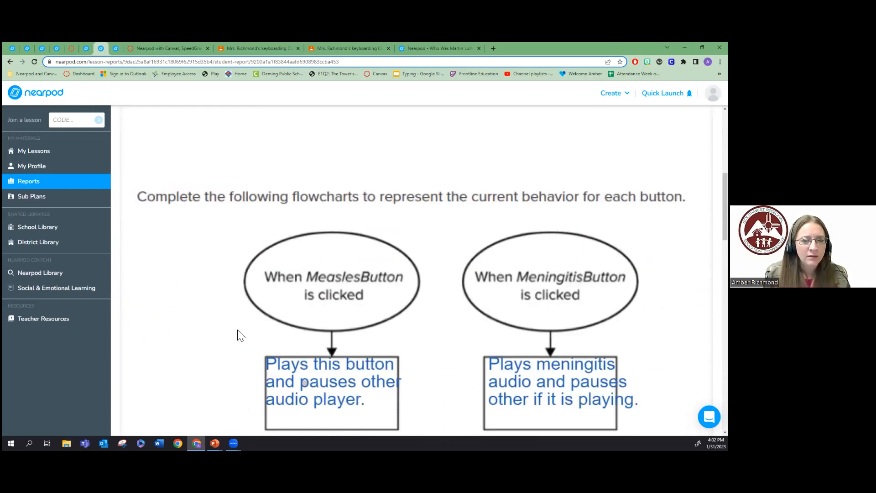
pyautogui.scroll(-16, 241, 335)
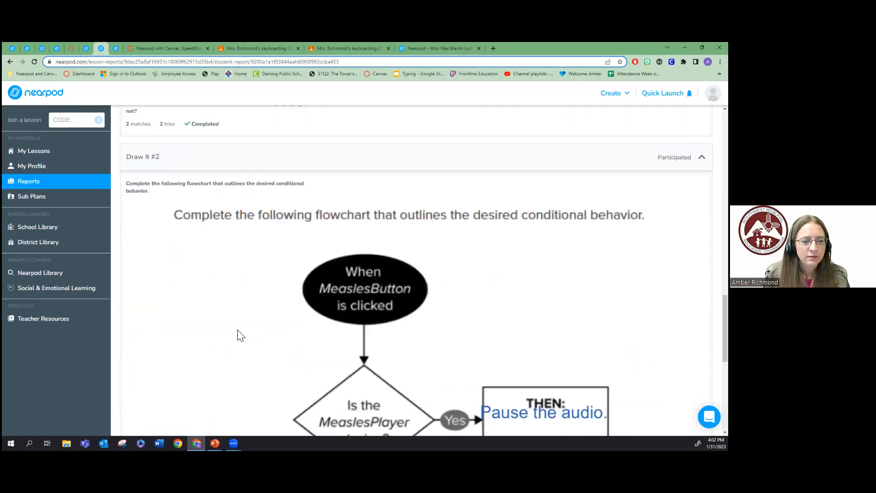
pyautogui.scroll(20, 241, 335)
pyautogui.scroll(3, 241, 336)
pyautogui.scroll(-3, 251, 297)
pyautogui.scroll(-6, 253, 292)
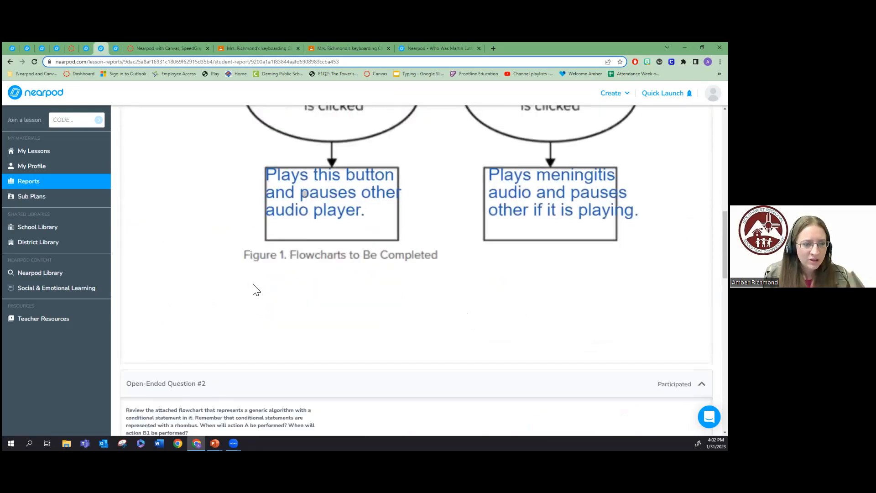
pyautogui.scroll(10, 252, 287)
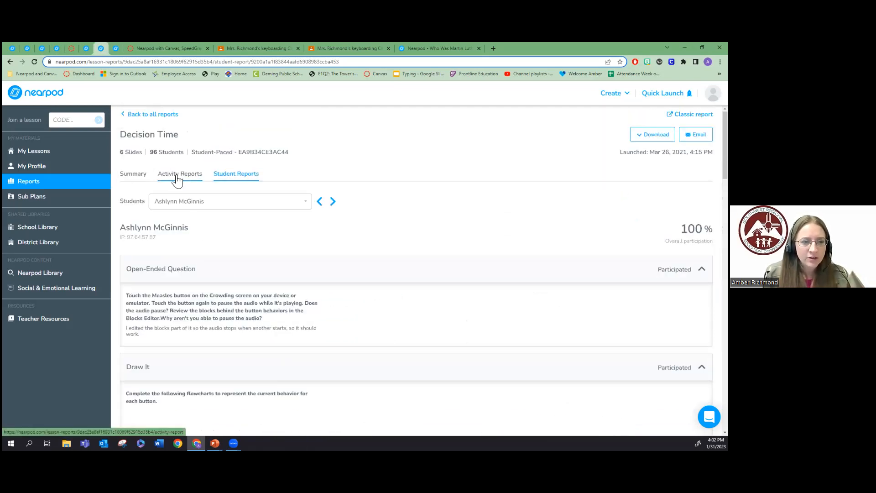
# Switch back to the first listed student's report and examine the scribbled flowchart and each activity's participation through Open-Ended Question #3
pyautogui.click(195, 204)
pyautogui.scroll(3, 182, 249)
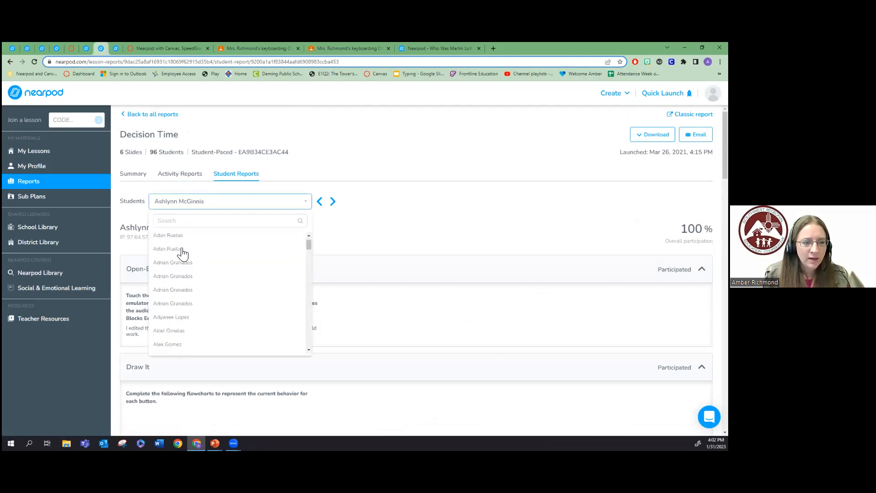
pyautogui.click(182, 249)
pyautogui.scroll(-4, 218, 271)
pyautogui.scroll(-4, 219, 274)
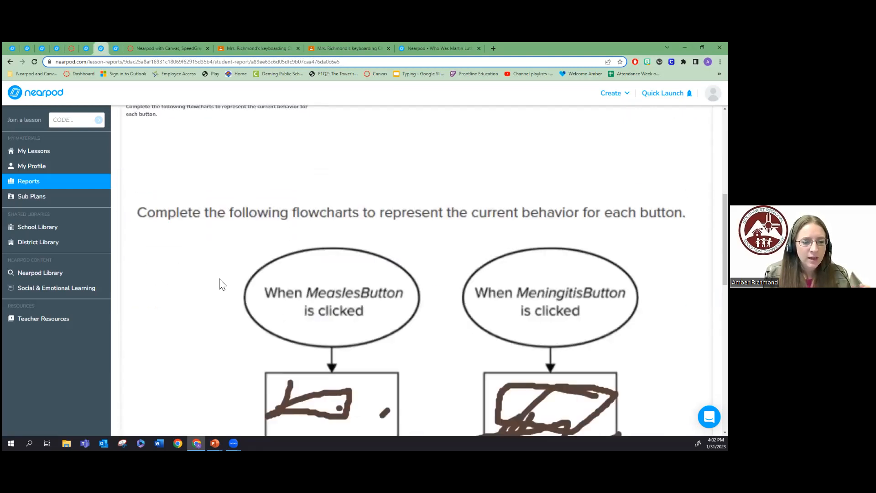
pyautogui.scroll(-12, 568, 392)
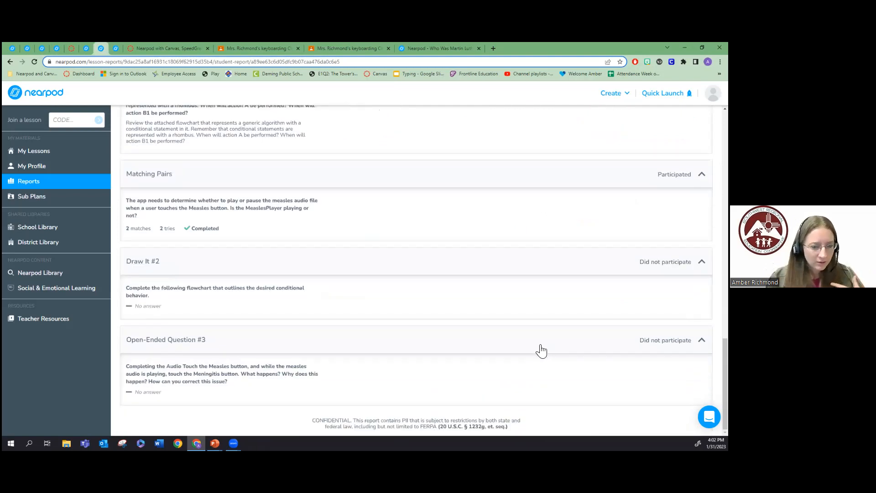
pyautogui.scroll(20, 491, 354)
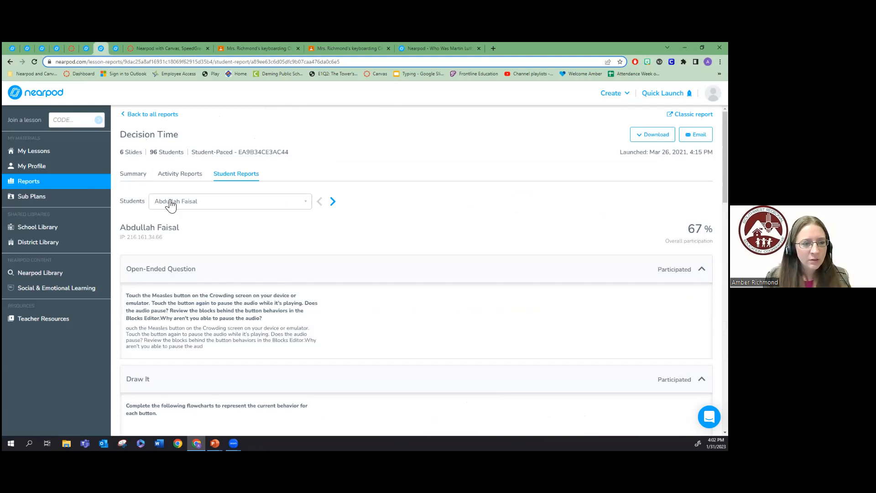
pyautogui.scroll(-3, 201, 246)
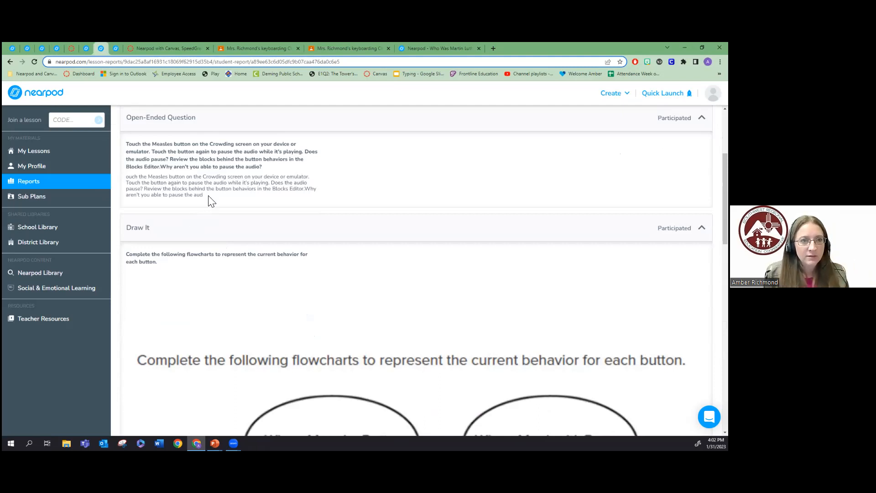
pyautogui.scroll(-4, 214, 219)
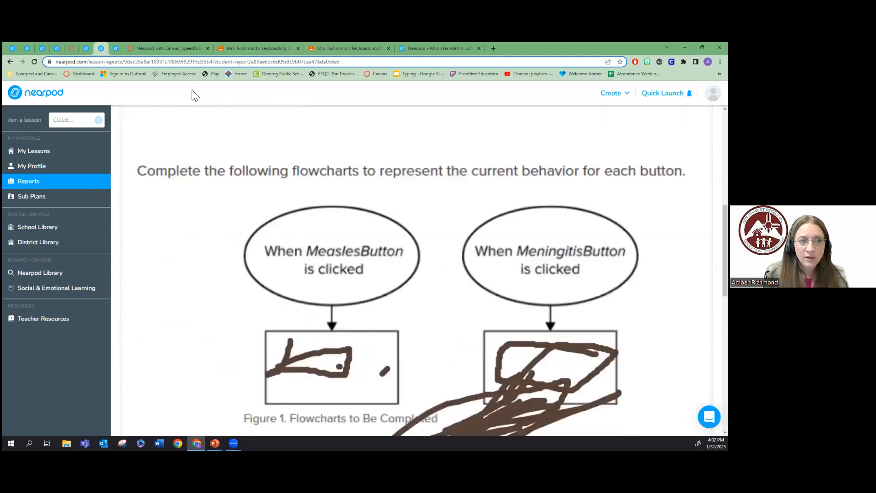
# Revisit the Nearpod with Canvas assignment page in Canvas and go to the My Lessons library in Nearpod
pyautogui.click(72, 50)
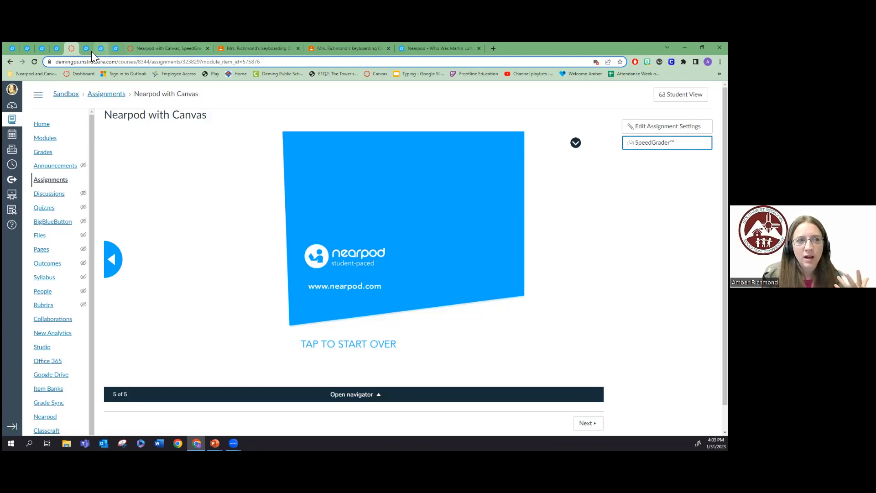
pyautogui.click(685, 48)
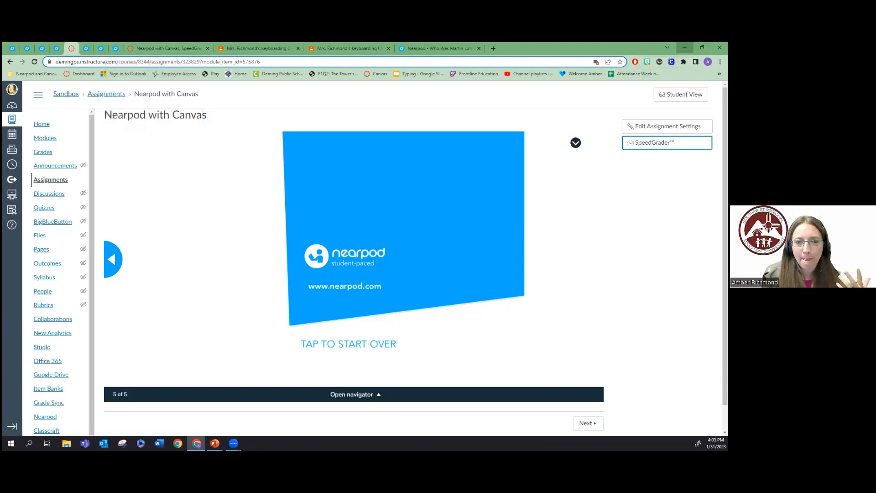
pyautogui.click(410, 303)
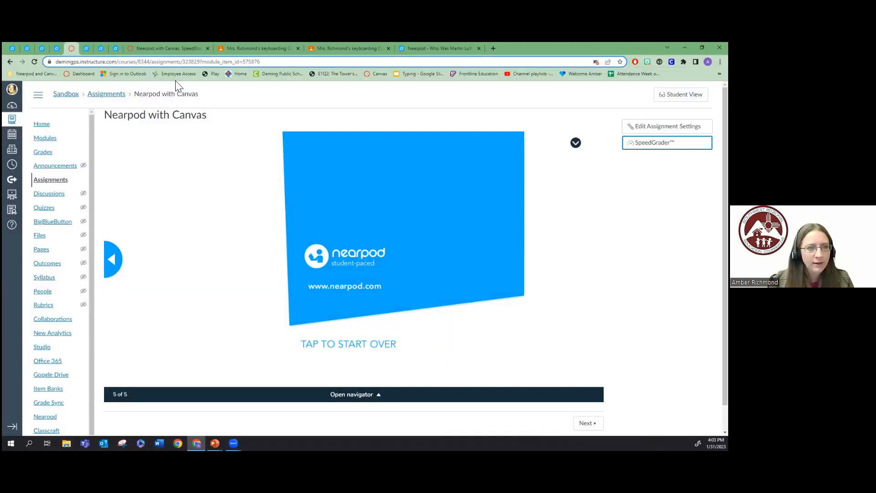
pyautogui.click(13, 49)
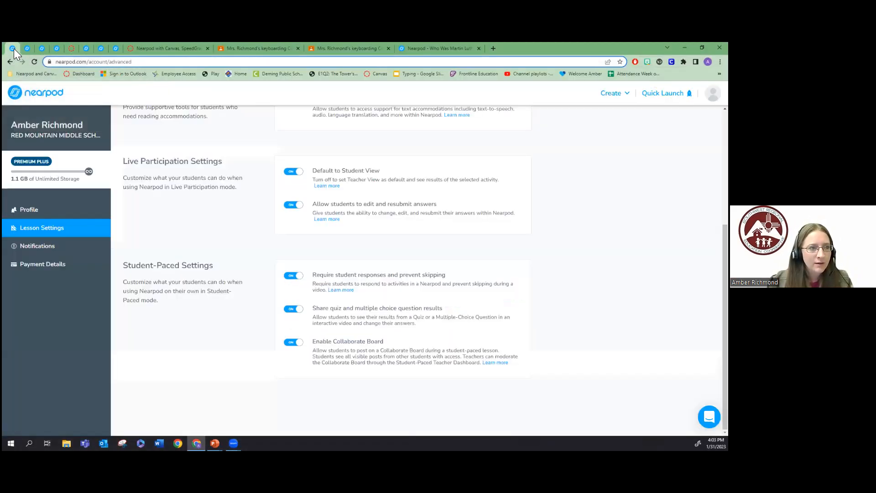
pyautogui.click(33, 93)
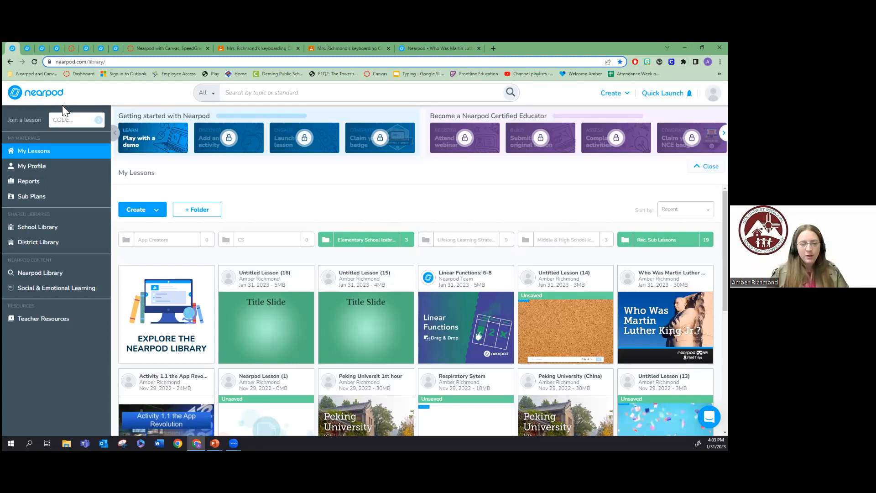
pyautogui.moveTo(241, 314)
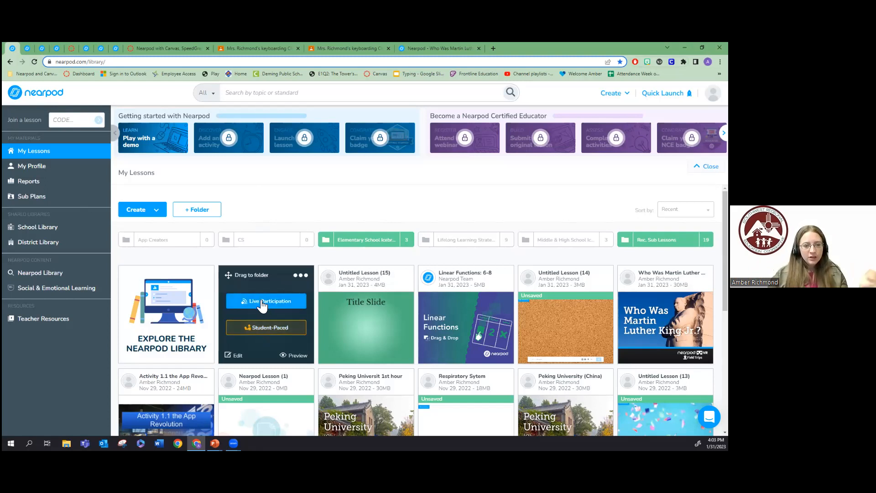
pyautogui.click(260, 326)
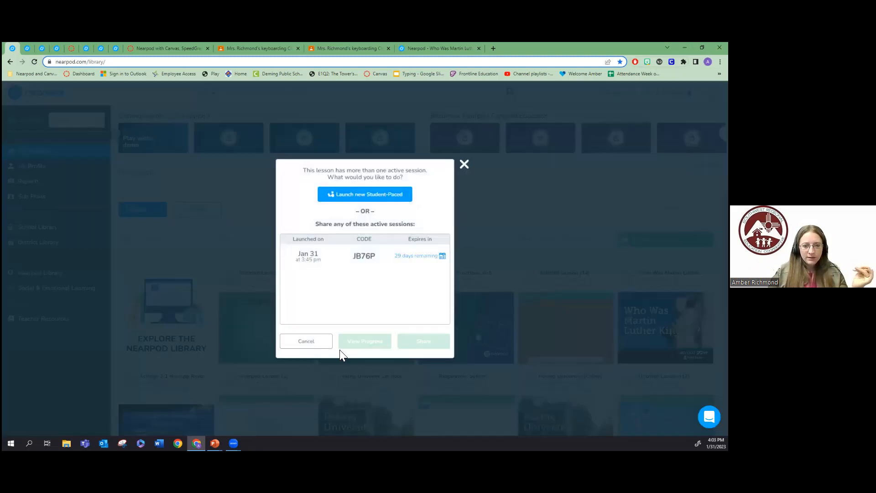
pyautogui.click(306, 341)
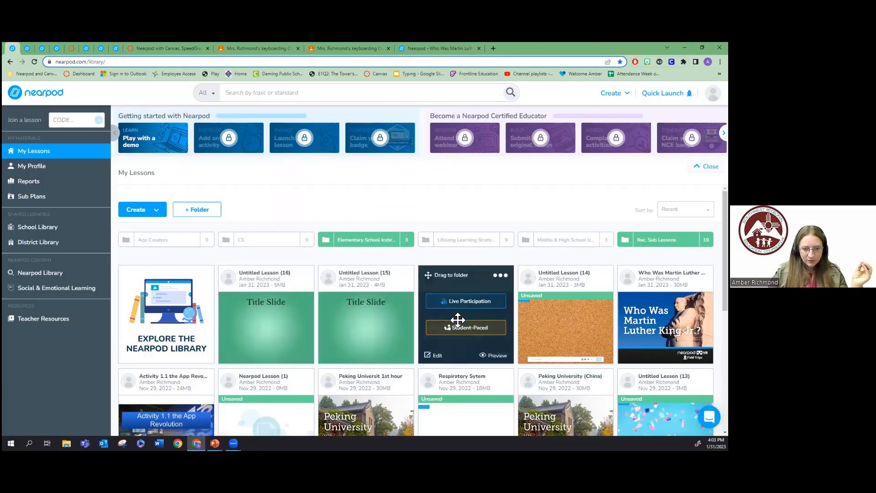
# Launch the Linear Functions: 6-8 lesson as student-paced and share it to the keyboarding class in Google Classroom as a new assignment
pyautogui.click(450, 331)
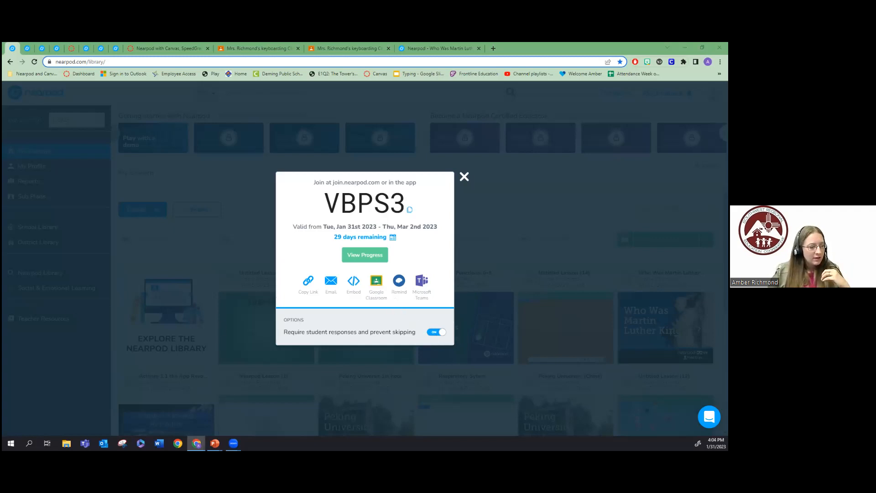
pyautogui.moveTo(728, 92); pyautogui.dragTo(316, 118)
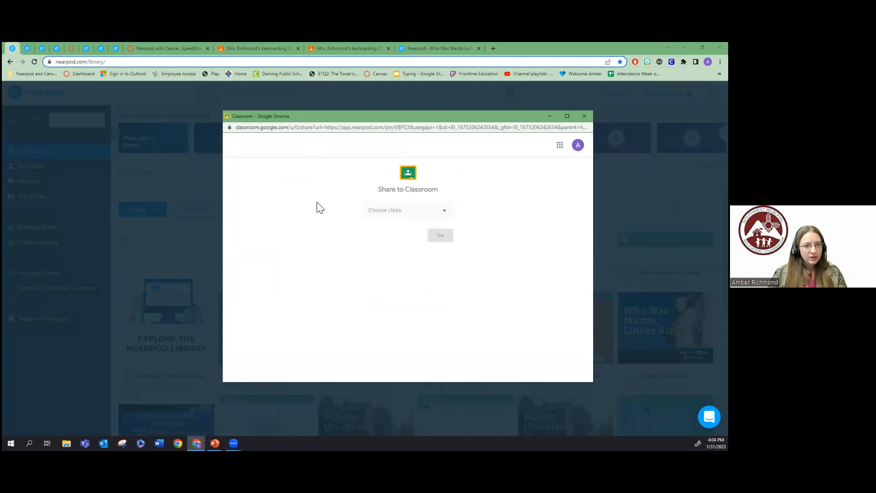
pyautogui.click(395, 211)
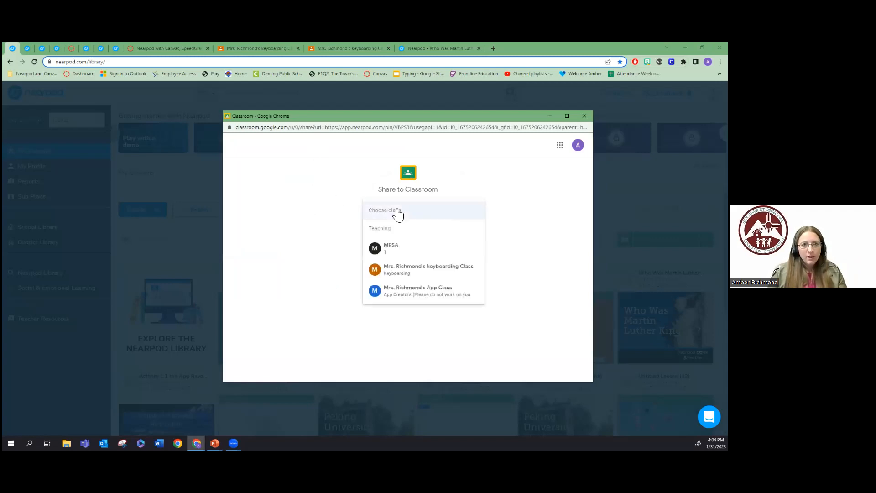
pyautogui.click(401, 278)
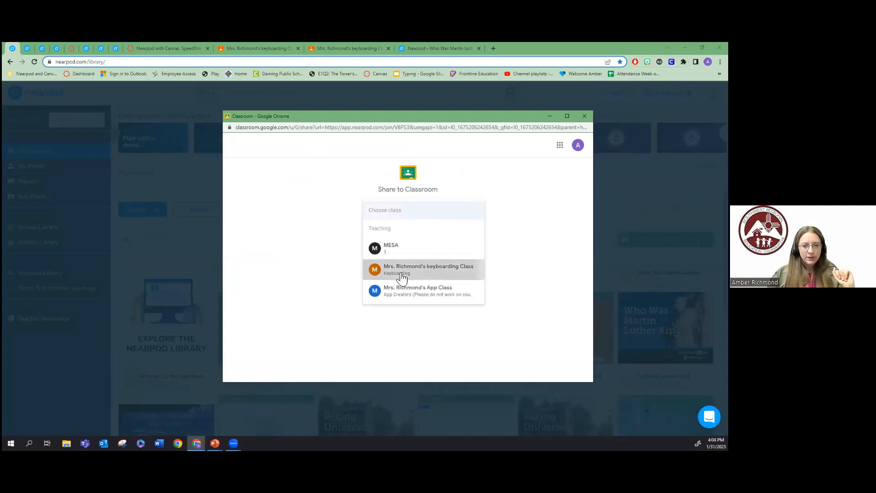
pyautogui.click(383, 242)
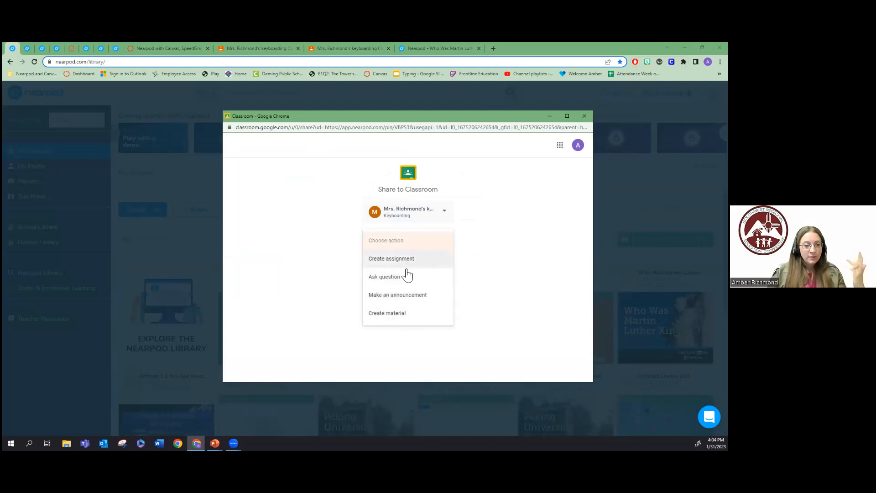
pyautogui.click(397, 262)
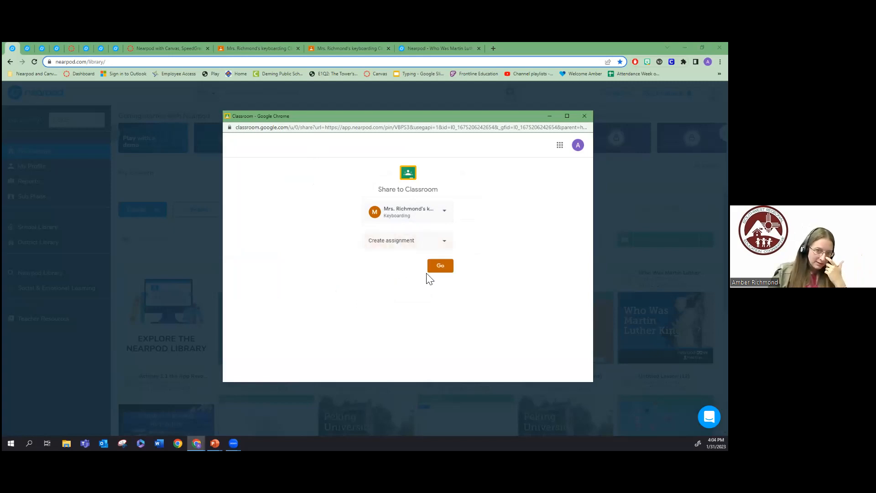
pyautogui.click(439, 269)
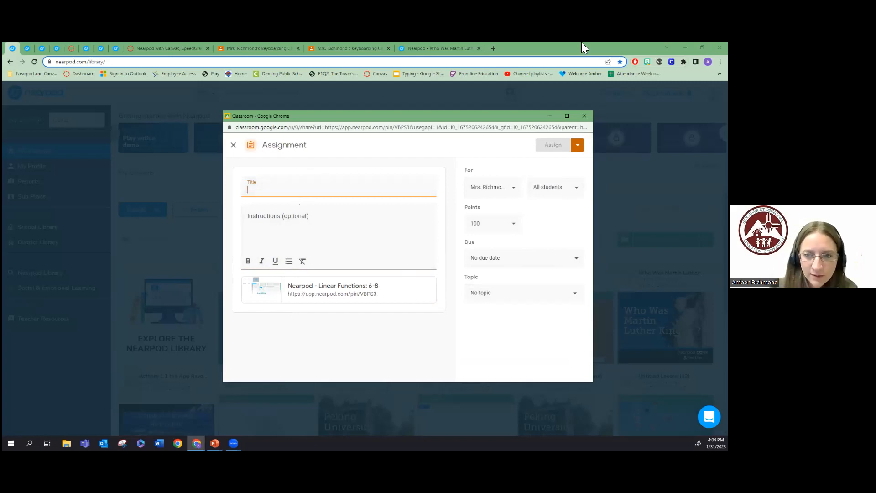
# Title the assignment "Test Assignment", assign it to the class and close the Classroom sharing window
pyautogui.write('Test Assignment')
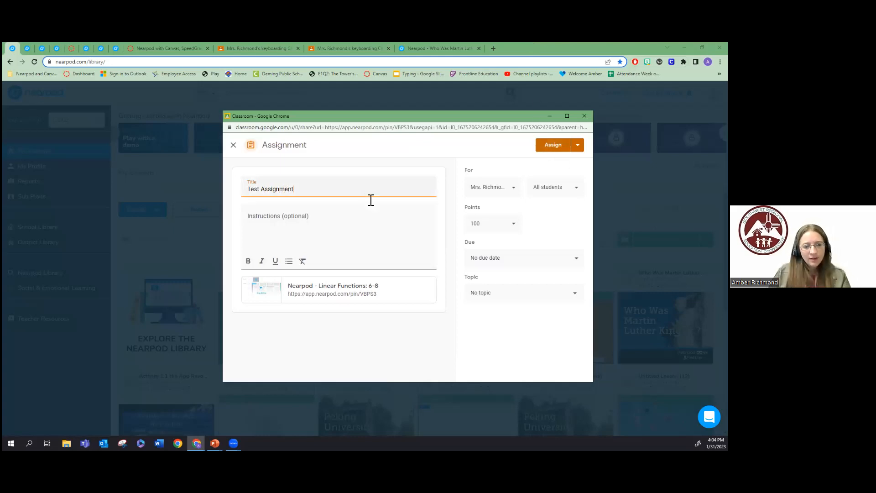
pyautogui.click(553, 145)
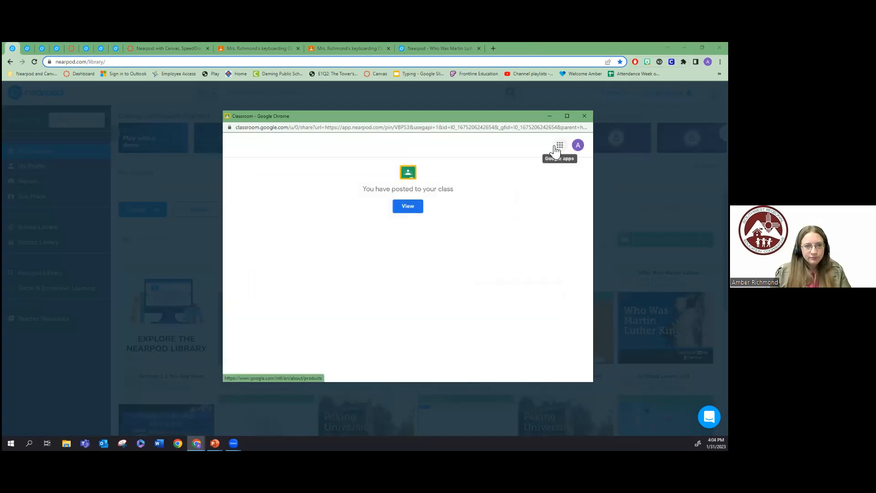
pyautogui.click(584, 116)
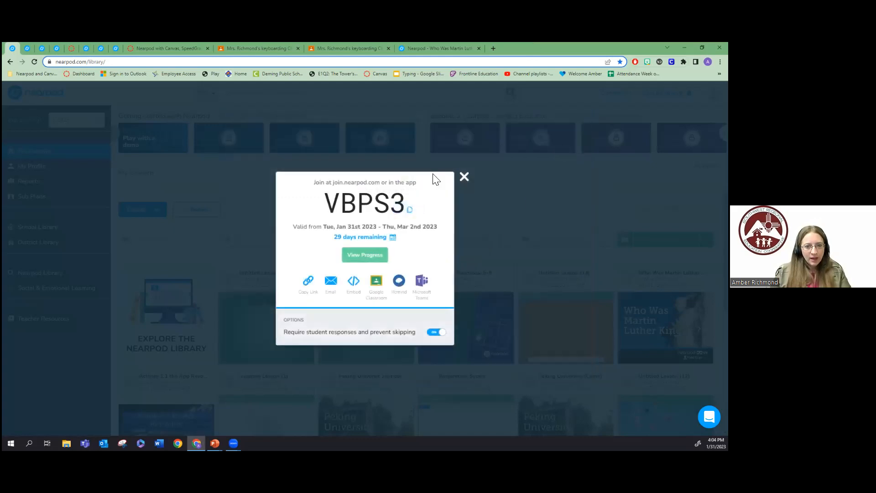
# Refresh the keyboarding class stream in both the teacher and student views to check for the new Test Assignment post
pyautogui.click(237, 48)
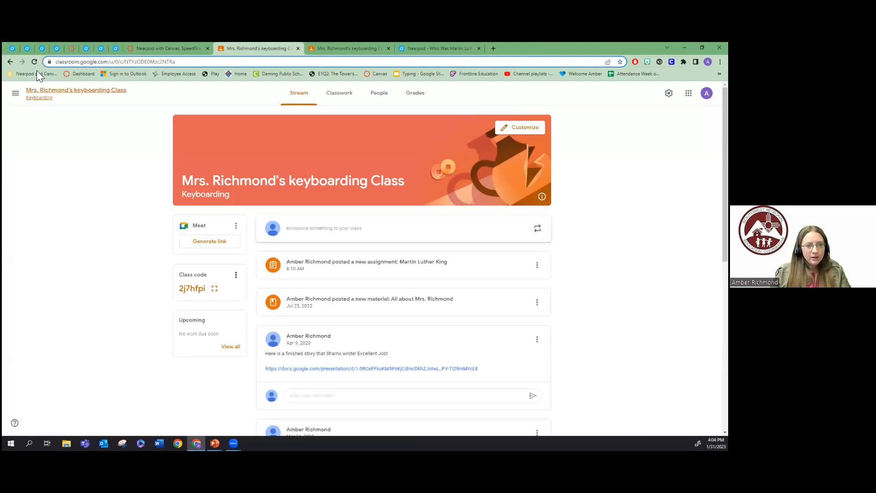
pyautogui.click(37, 60)
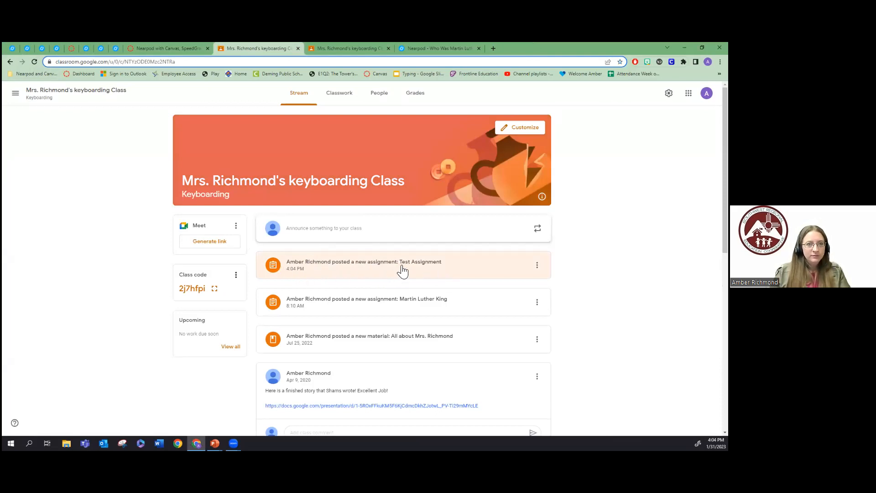
pyautogui.click(337, 48)
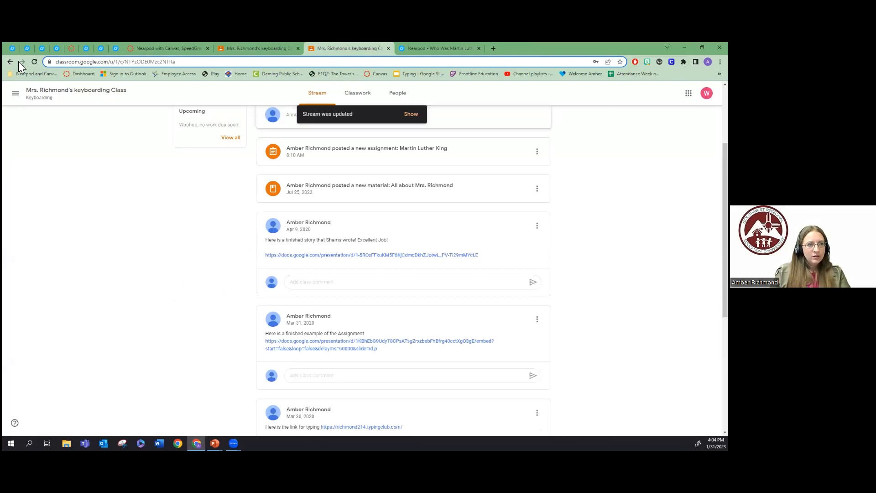
pyautogui.click(36, 61)
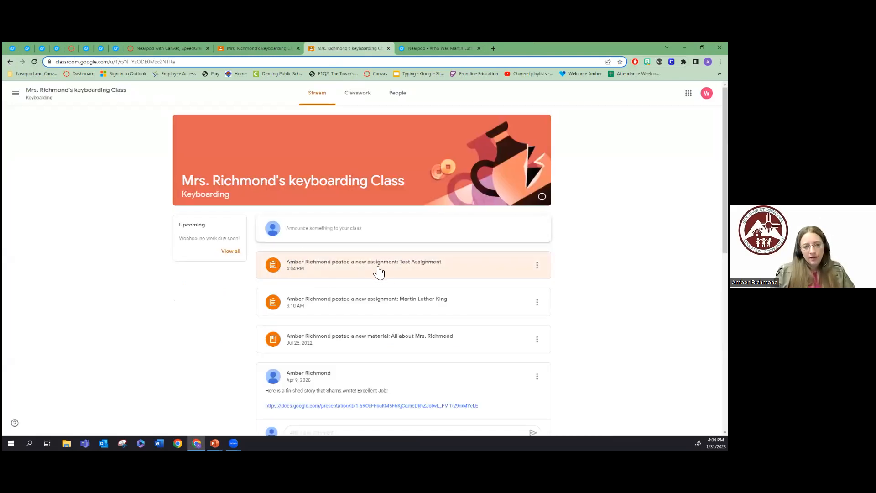
# Open Test Assignment in the student view, dismiss the private comments tip and join the attached Nearpod Linear Functions lesson
pyautogui.click(322, 266)
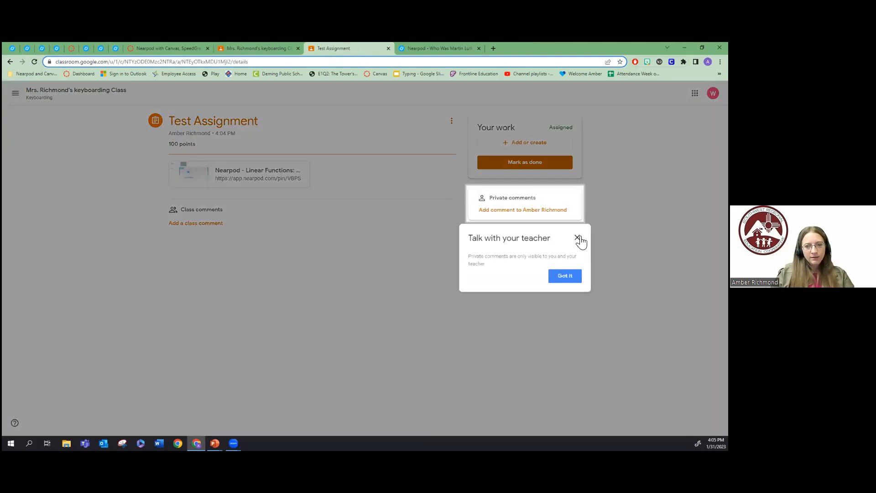
pyautogui.click(578, 238)
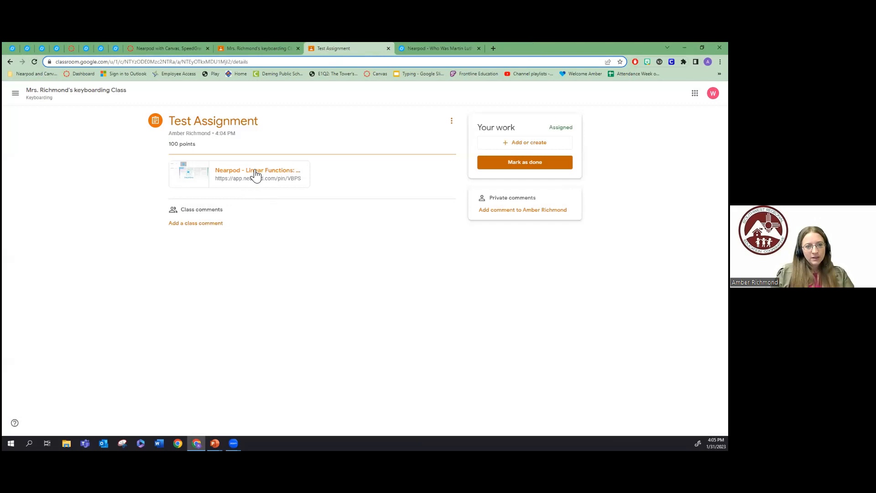
pyautogui.click(256, 175)
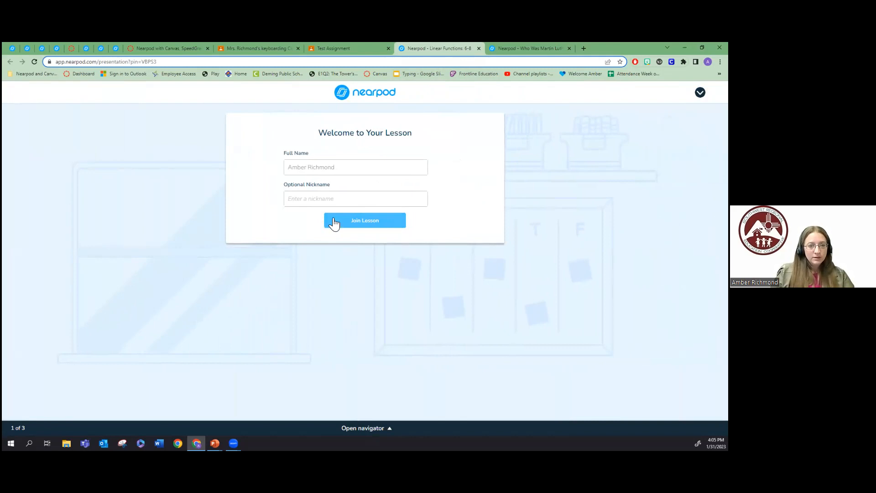
pyautogui.click(335, 223)
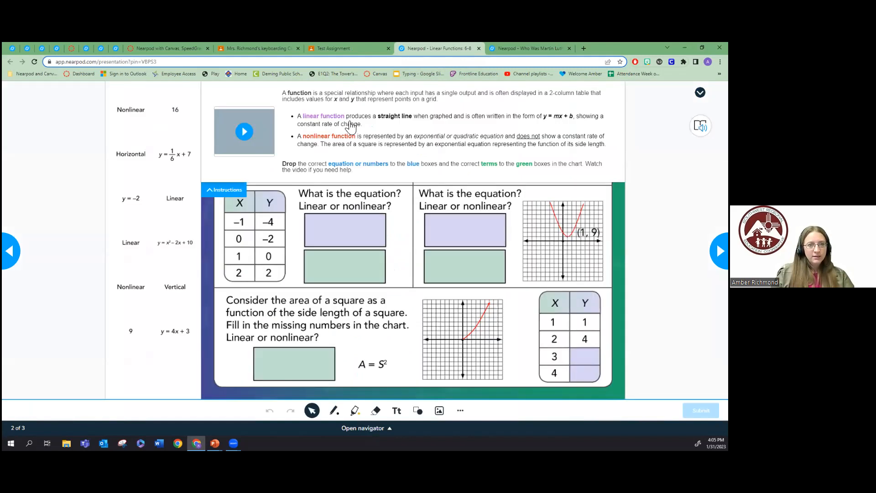
# Return to Test Assignment in the student's Classroom and mark it as done without attaching work
pyautogui.click(336, 48)
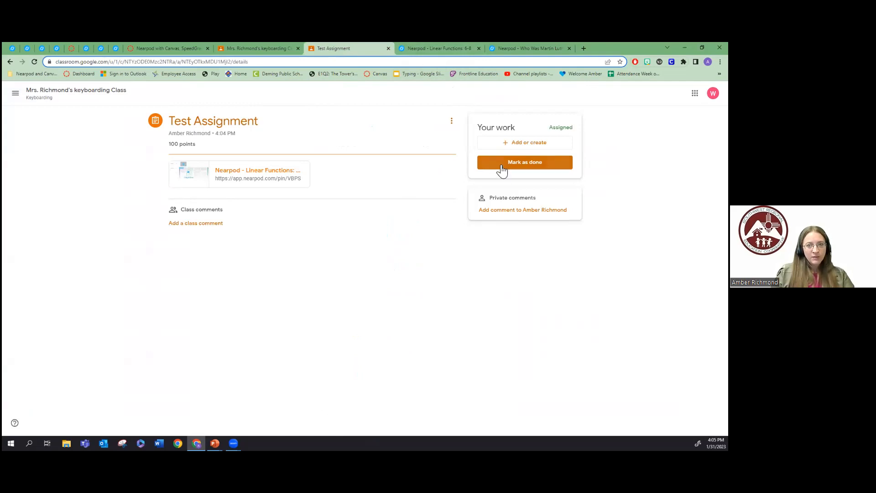
pyautogui.click(508, 165)
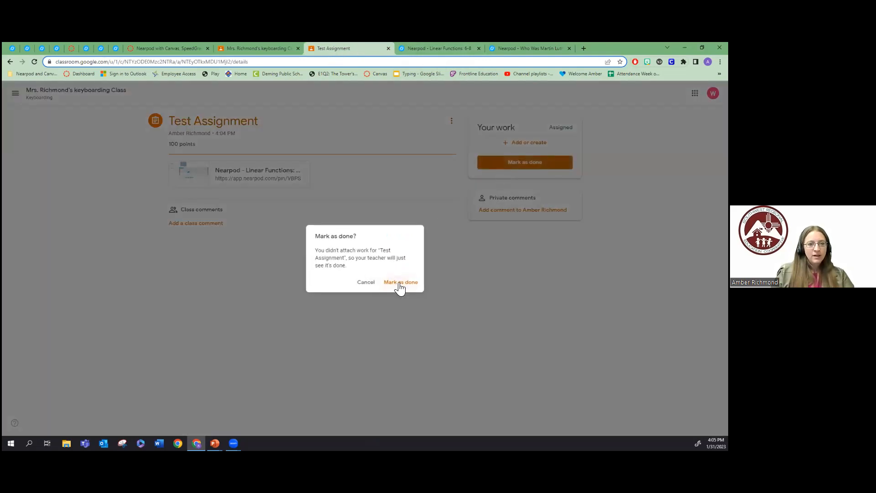
pyautogui.click(400, 283)
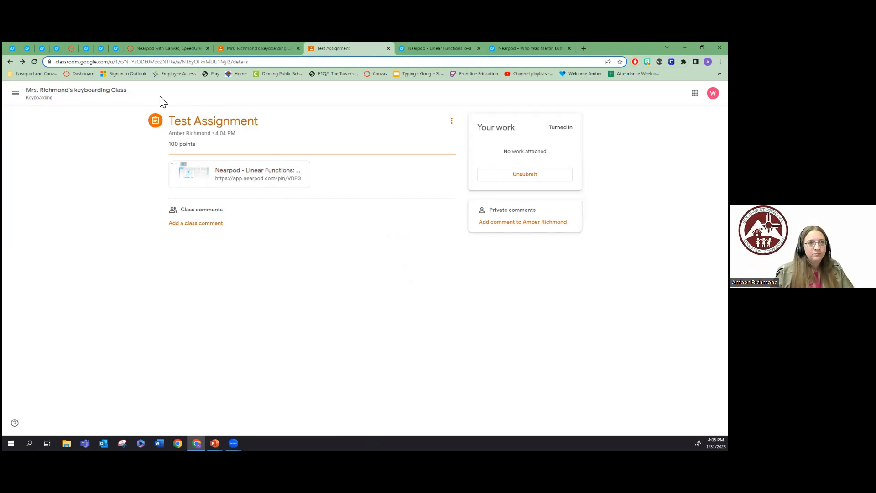
# Switch to the PowerPoint slideshow, advance to the Integrating Nearpod With Teams slide, and start then pause its embedded video
pyautogui.click(150, 48)
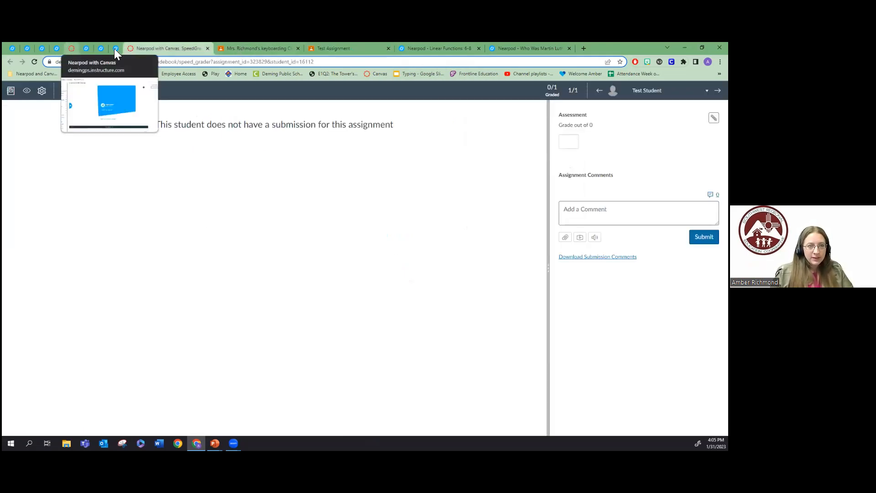
pyautogui.click(685, 48)
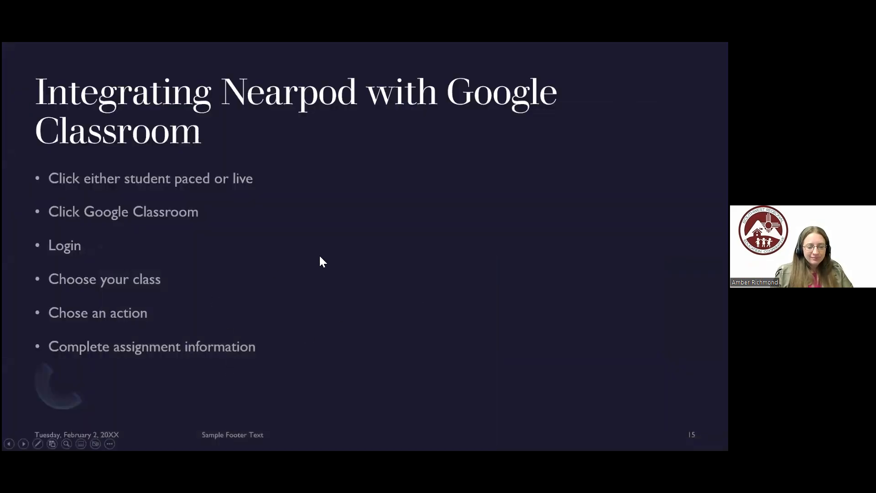
pyautogui.click(385, 260)
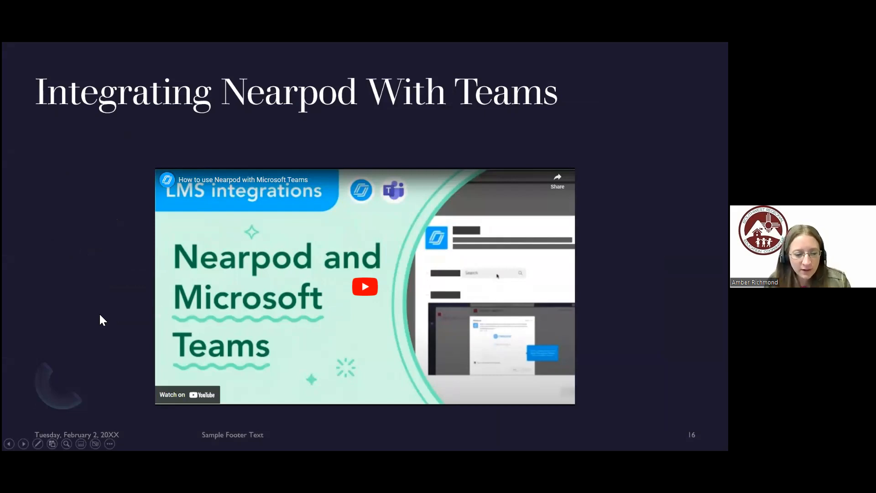
pyautogui.click(371, 278)
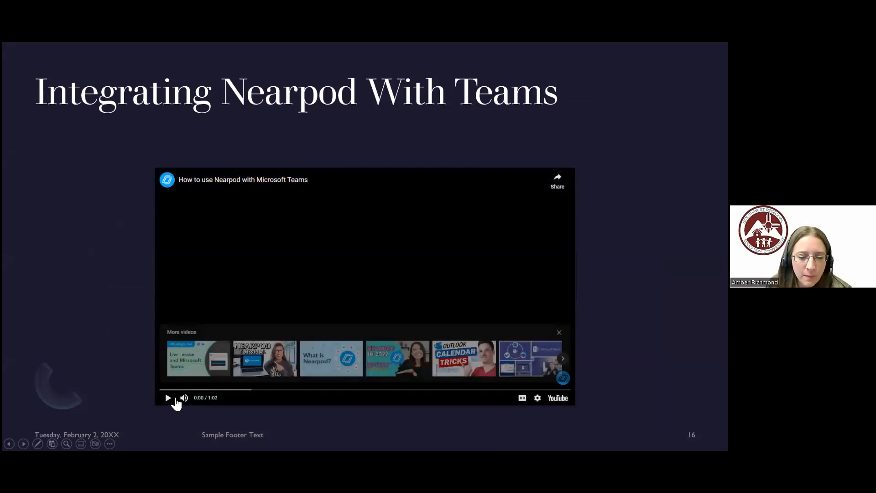
pyautogui.click(170, 398)
pyautogui.click(169, 399)
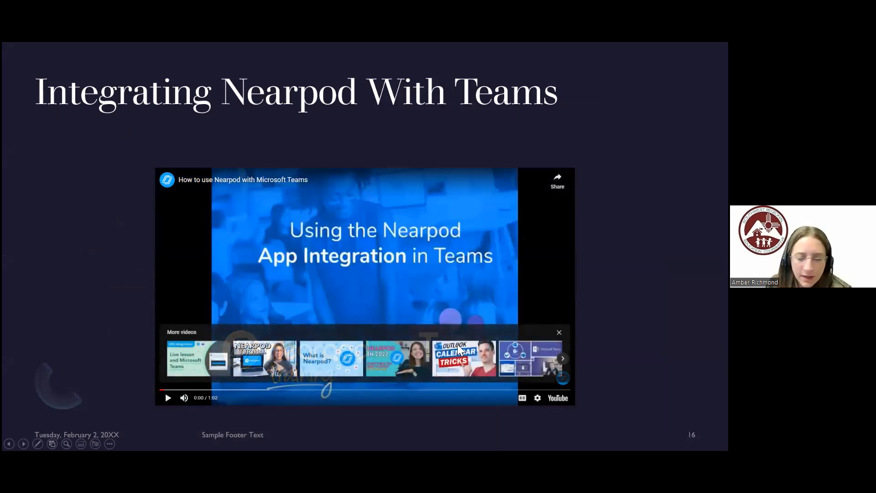
# Return to the Nearpod library in the browser, close the join code window and try to launch Untitled Lesson (15) as student-paced
pyautogui.hotkey('alt', 'Tab')
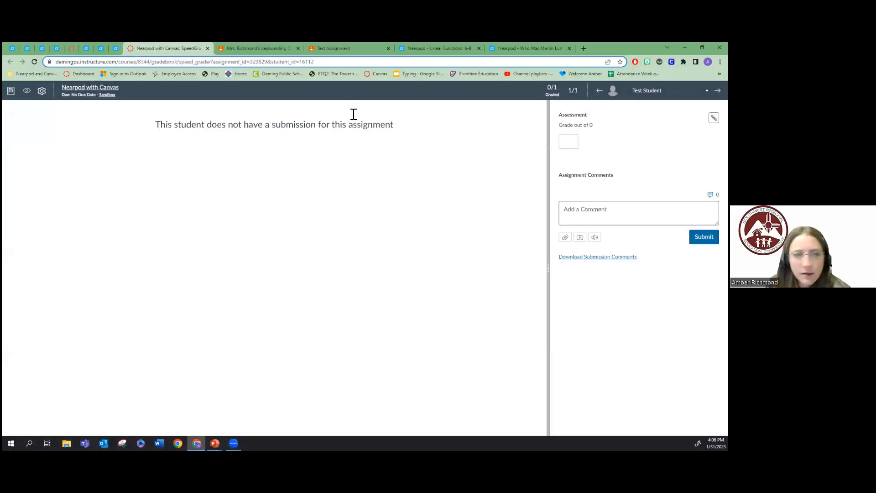
pyautogui.click(10, 48)
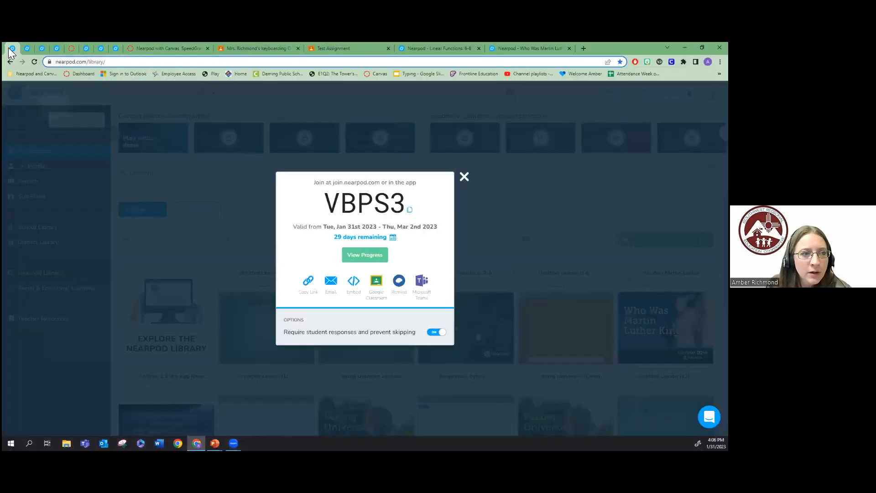
pyautogui.click(464, 177)
pyautogui.moveTo(460, 328)
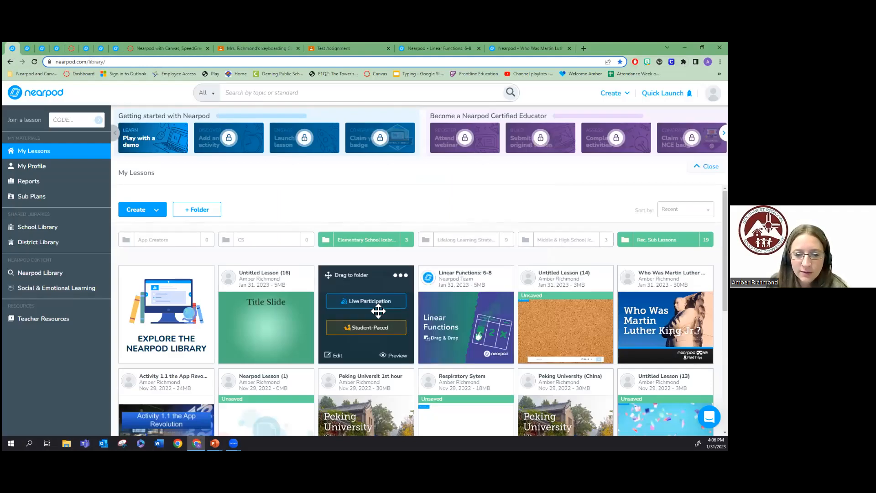
pyautogui.click(375, 337)
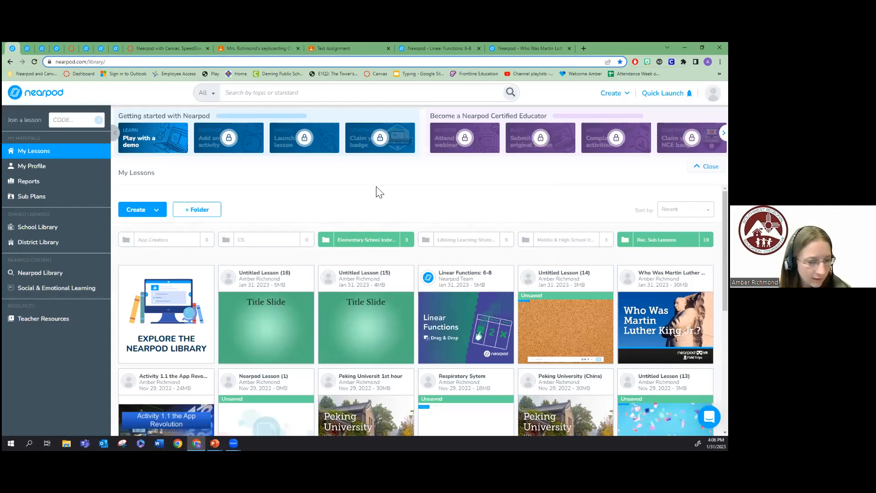
pyautogui.click(370, 328)
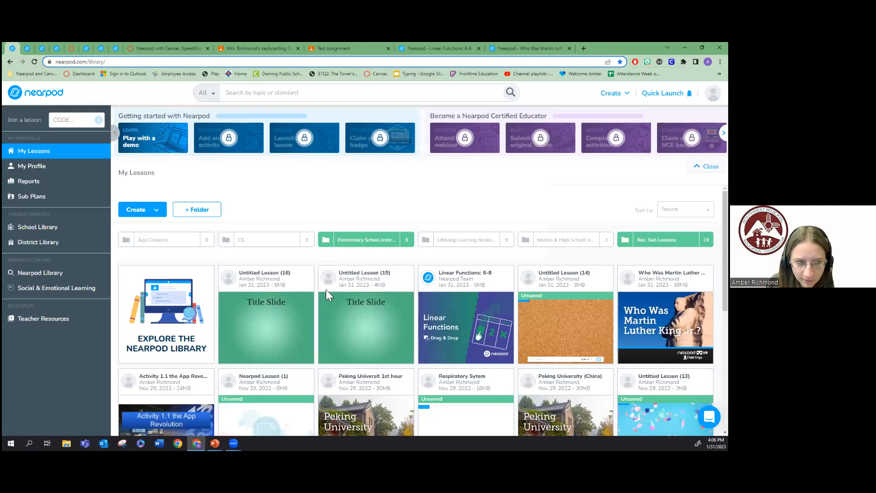
# Reload the Nearpod library and sign in again with the teacher's Google account to get back to My Lessons
pyautogui.click(35, 62)
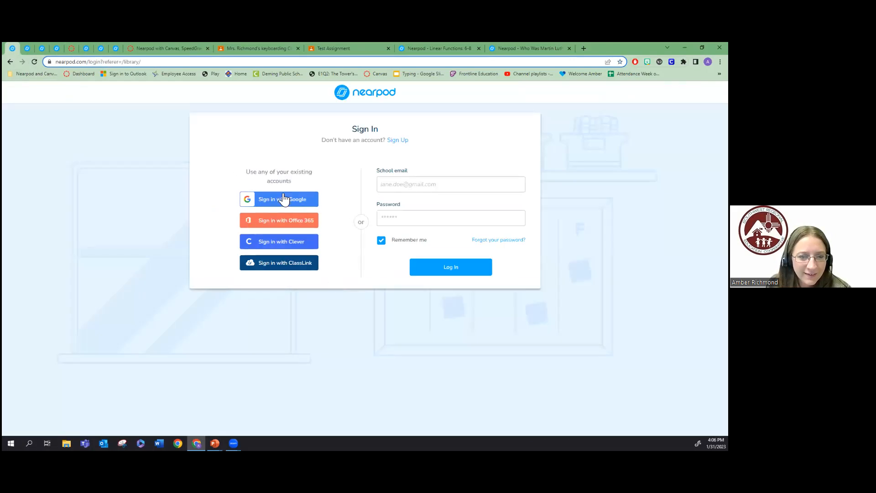
pyautogui.click(283, 199)
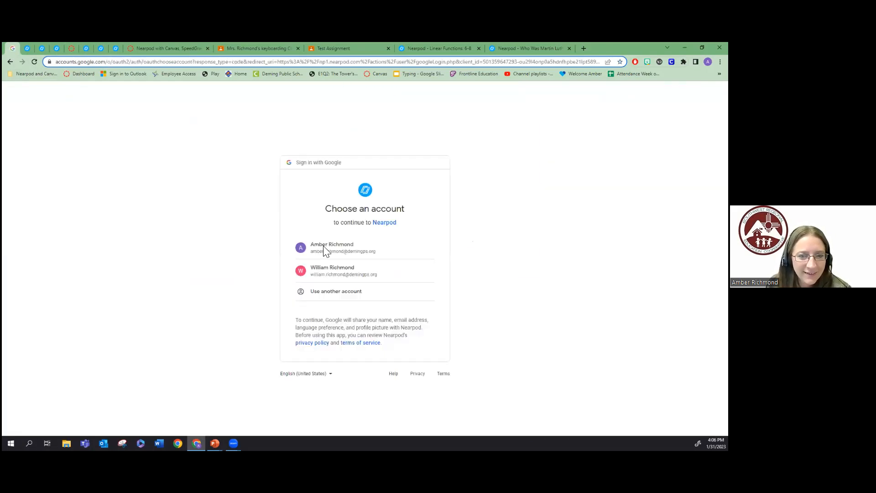
pyautogui.click(327, 256)
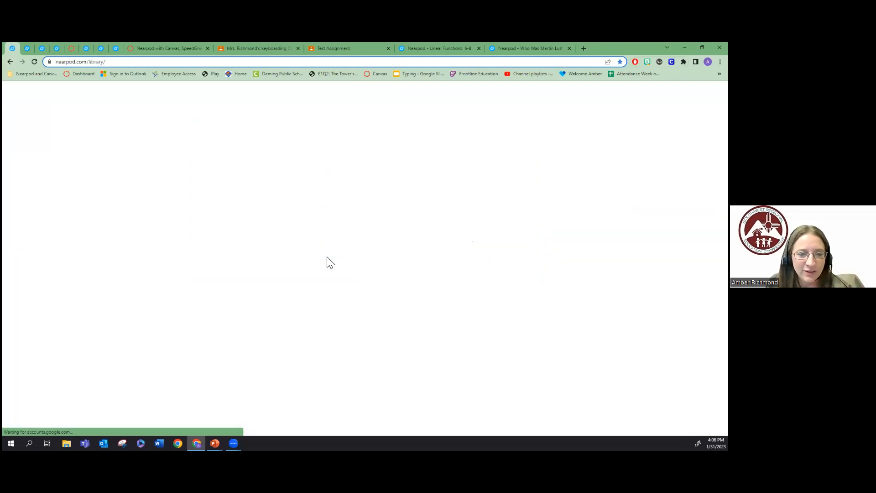
pyautogui.scroll(-1, 309, 285)
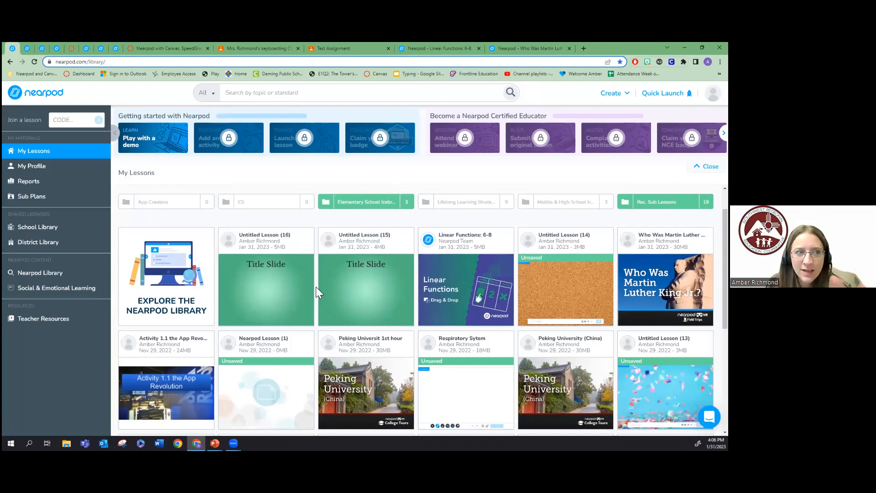
# Launch Untitled Lesson (15) from My Lessons as student-paced and start sharing it to Microsoft Teams
pyautogui.scroll(-1, 345, 263)
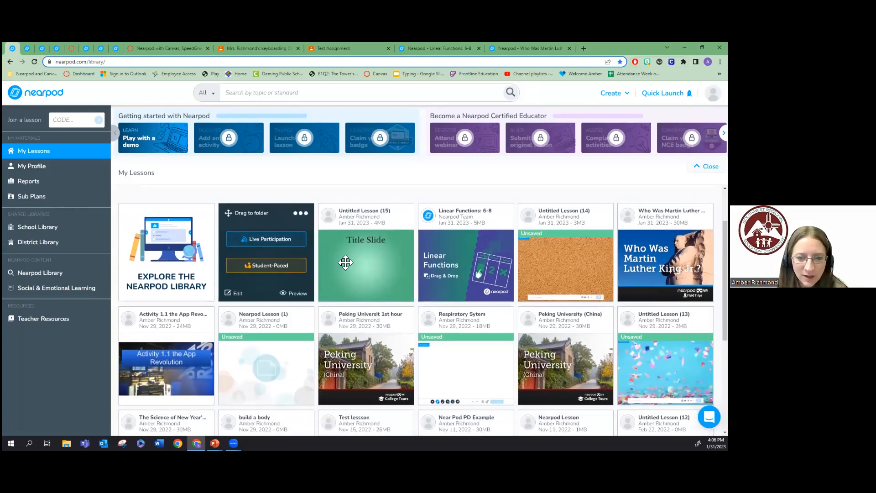
pyautogui.scroll(-3, 356, 267)
pyautogui.scroll(4, 374, 271)
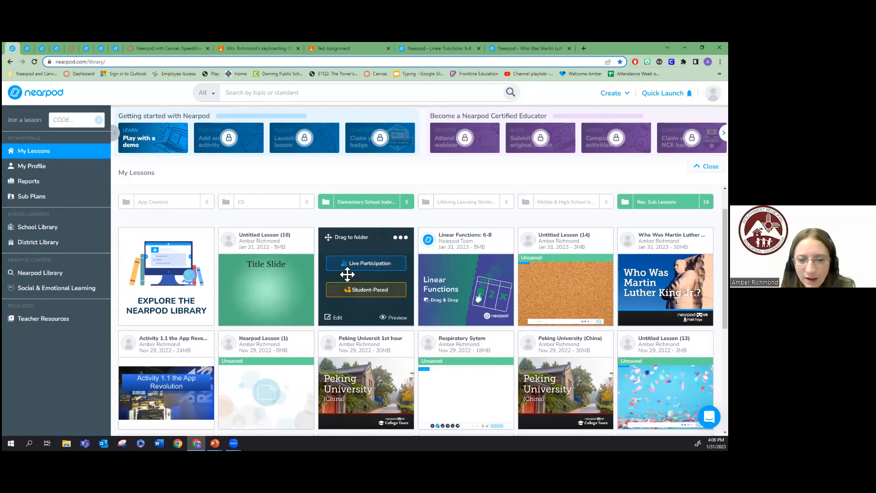
pyautogui.click(363, 294)
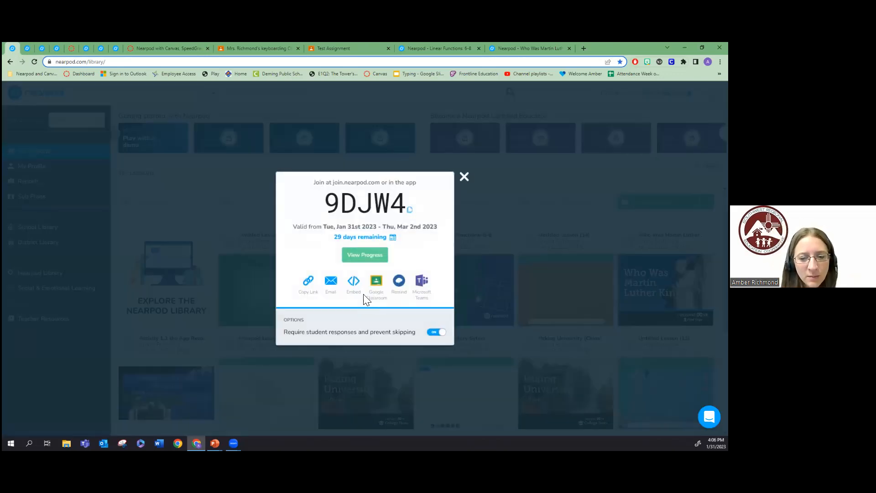
pyautogui.click(421, 287)
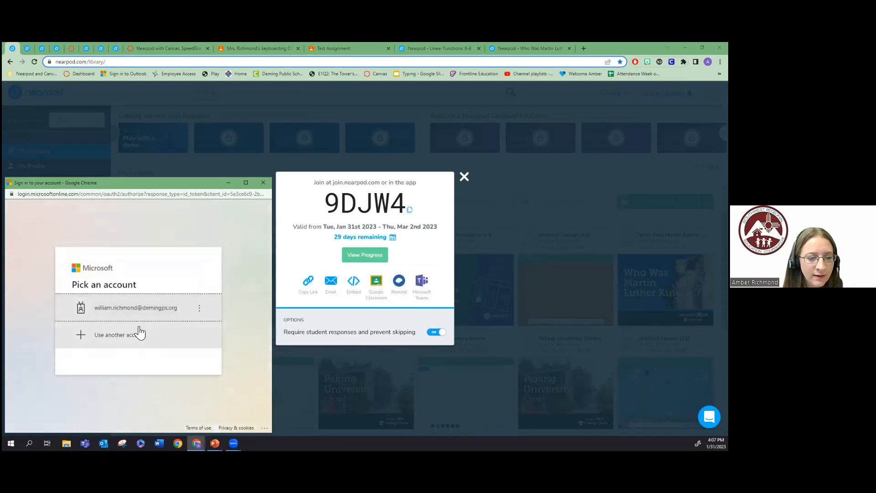
# Try to sign in to Microsoft with a different account using the teacher's work email, and minimize the sign-in window
pyautogui.click(139, 335)
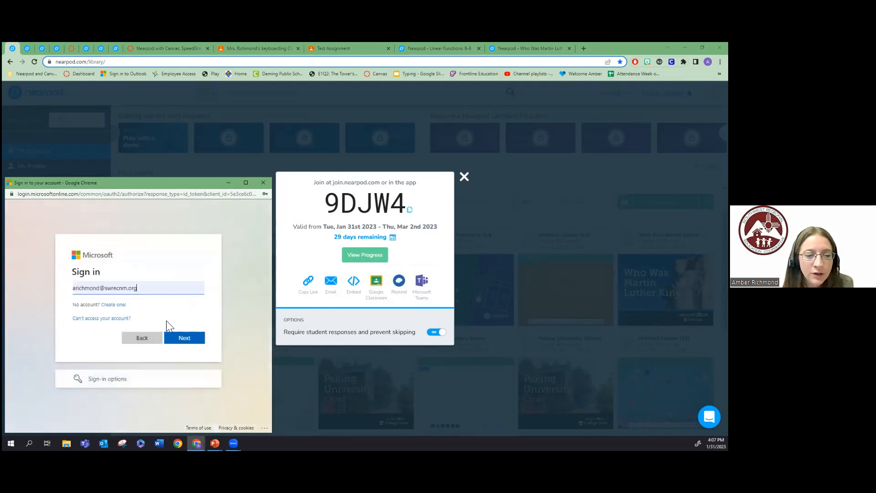
pyautogui.click(172, 342)
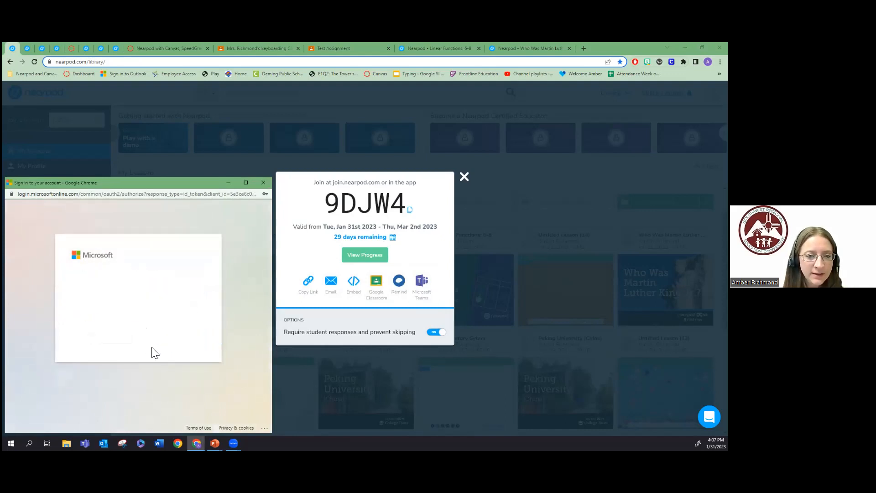
pyautogui.click(167, 337)
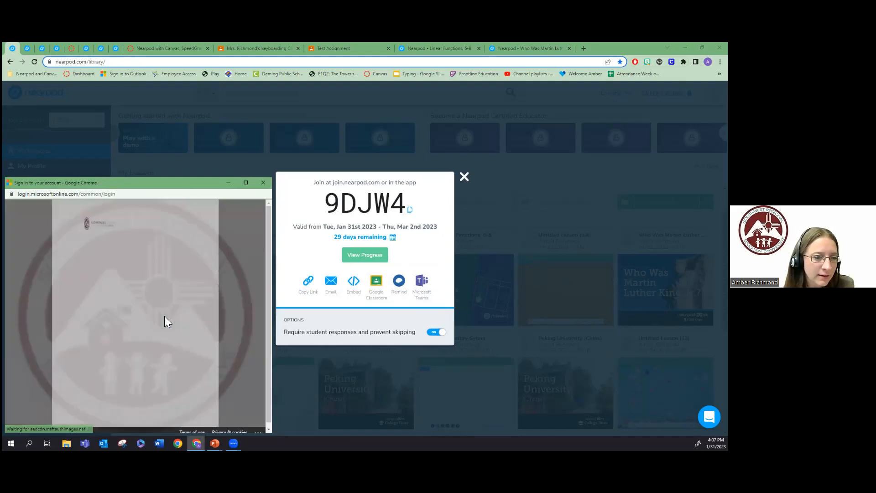
pyautogui.click(181, 365)
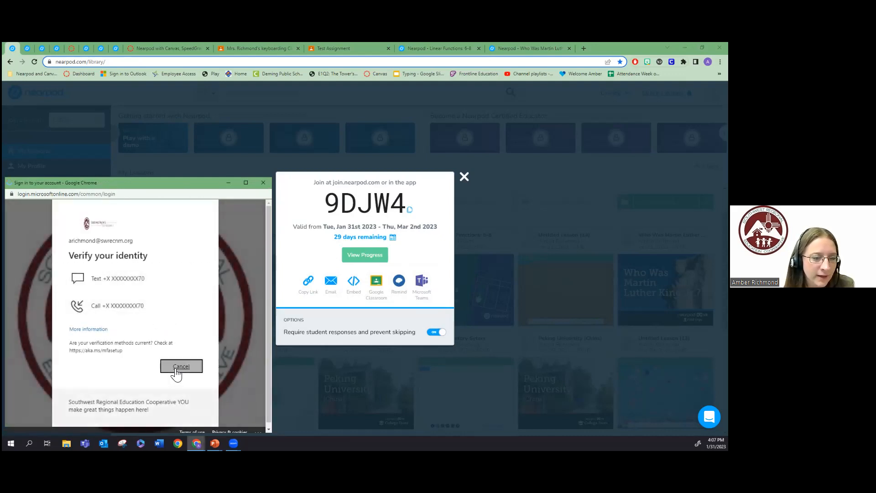
pyautogui.click(228, 183)
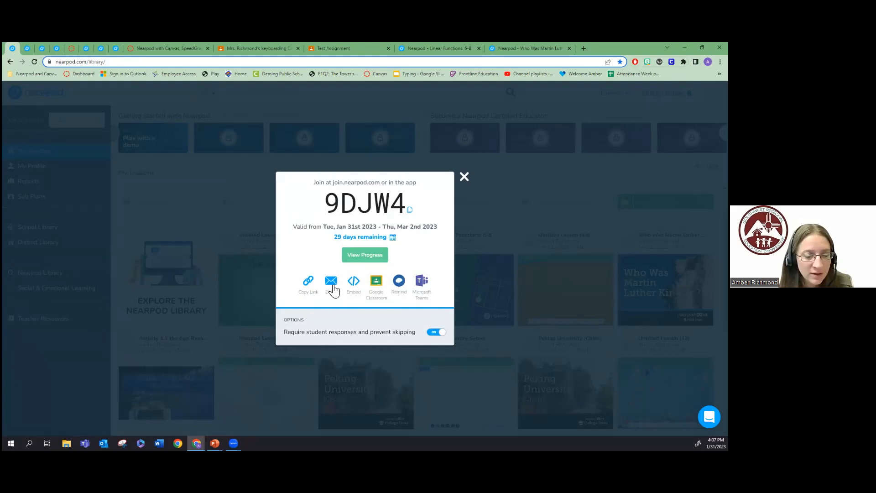
# Highlight the student-paced lesson's join code and close the sharing window to return to My Lessons
pyautogui.moveTo(335, 184); pyautogui.dragTo(330, 208)
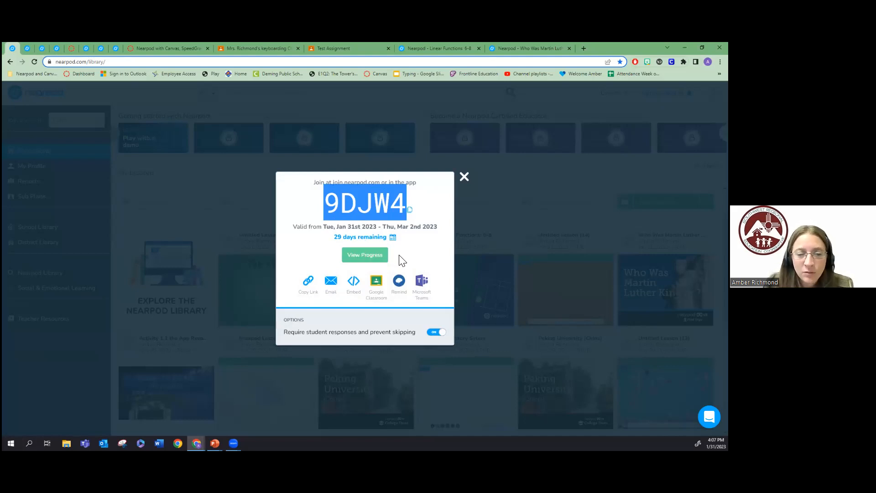
pyautogui.click(464, 178)
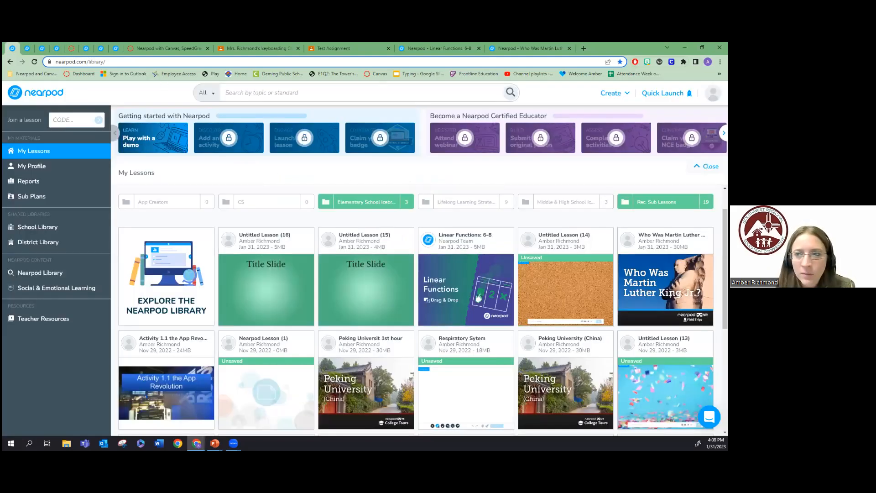